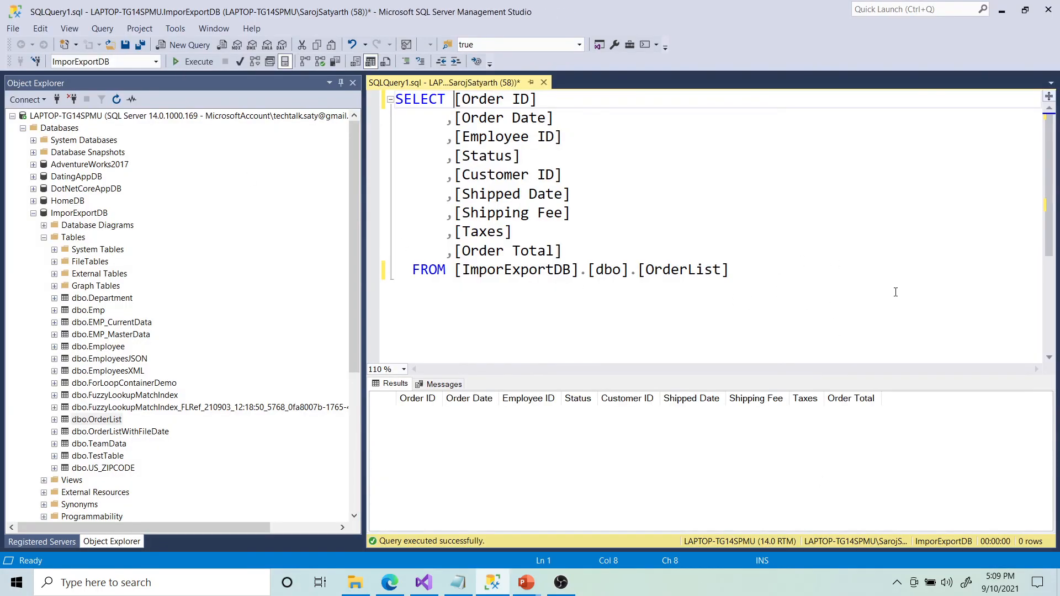
Switch to File Explorer and examine the OrderList Excel files and the Archive folder inside LoadAndArchive.
click(356, 583)
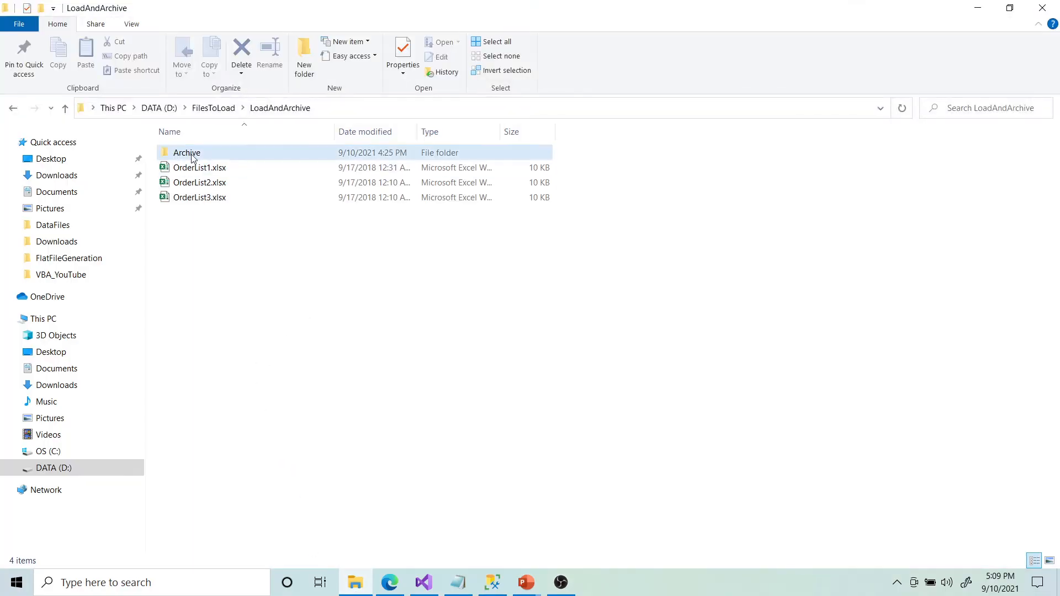
click(210, 167)
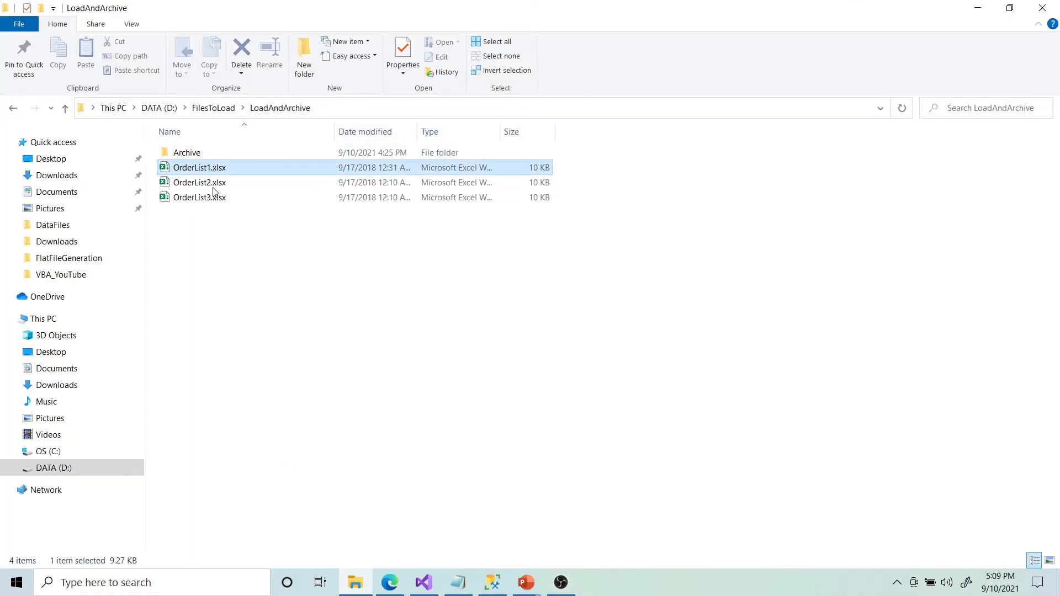
click(215, 197)
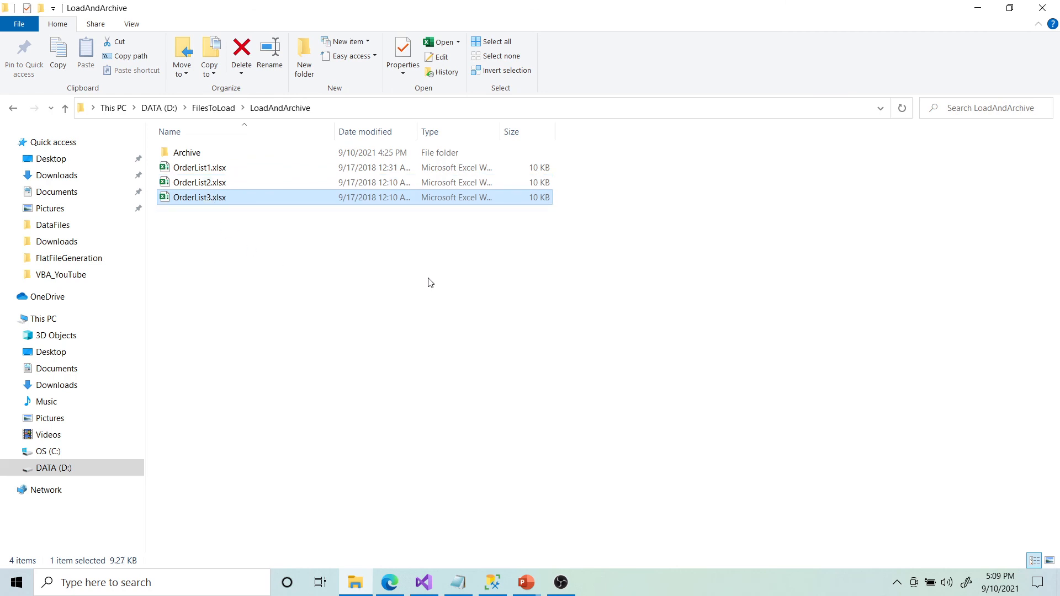
click(193, 156)
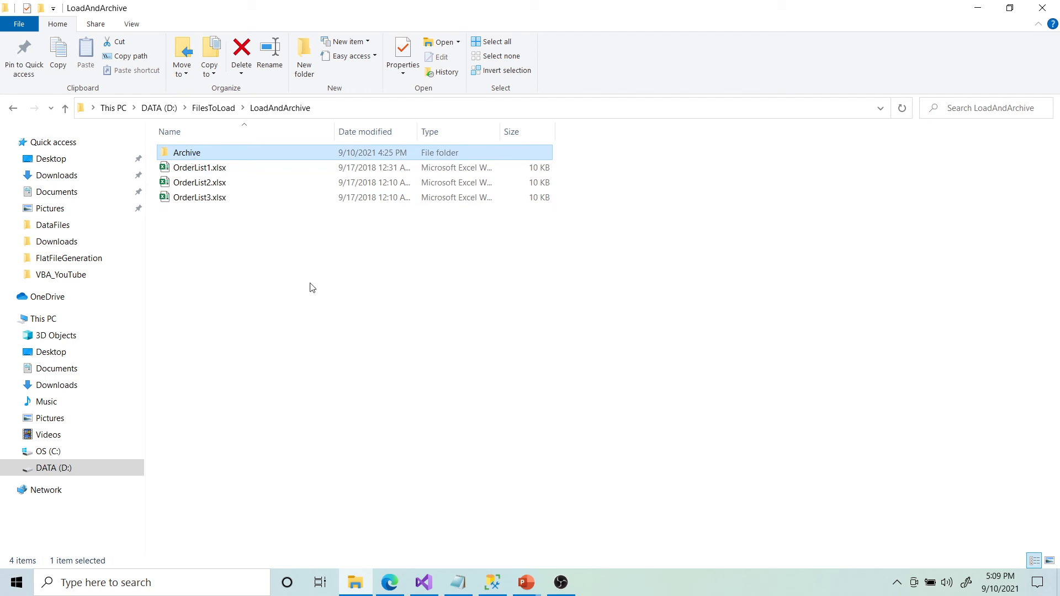
Switch to SQL Server Management Studio and examine the query on the destination table dbo.OrderList, then minimize the program.
click(493, 583)
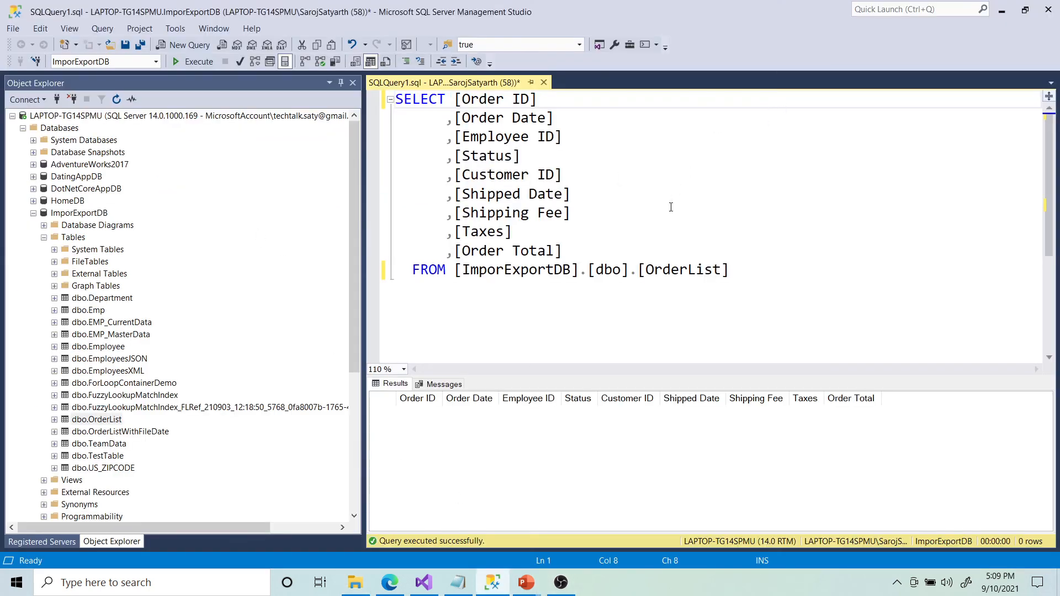
drag(590, 271, 856, 269)
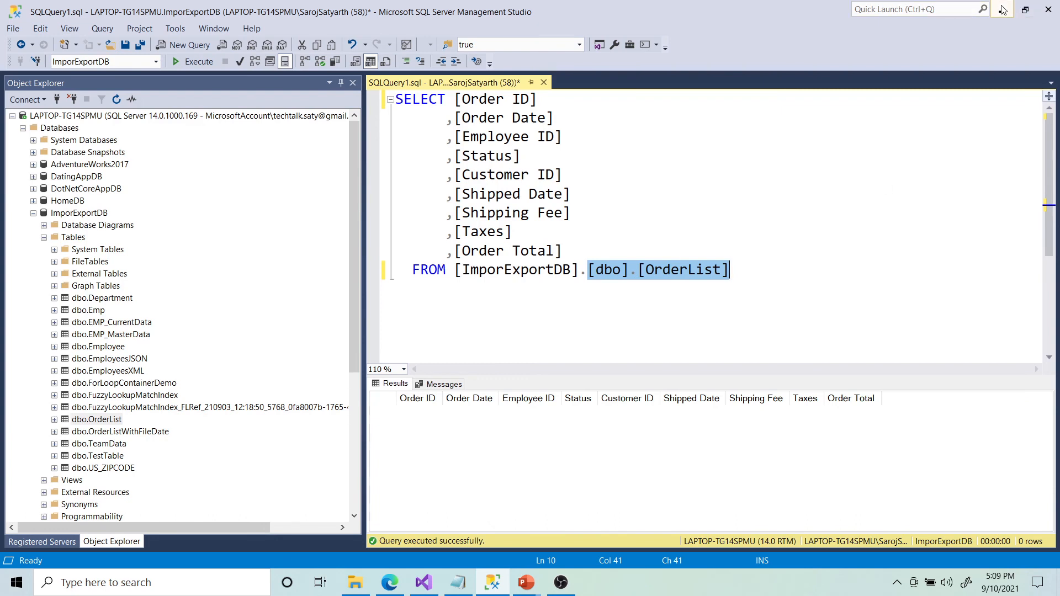
click(616, 231)
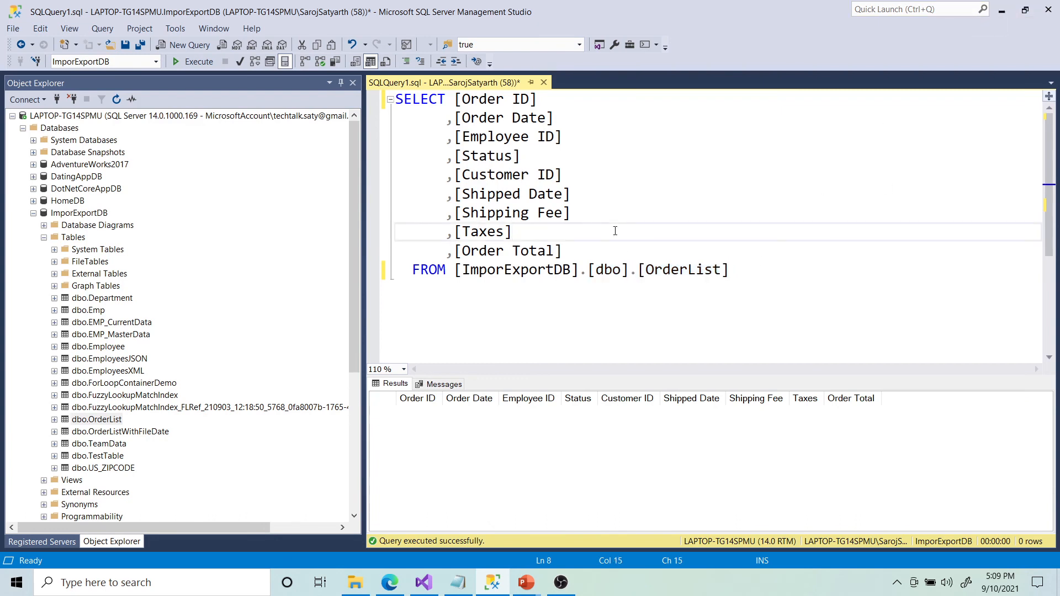
click(1002, 10)
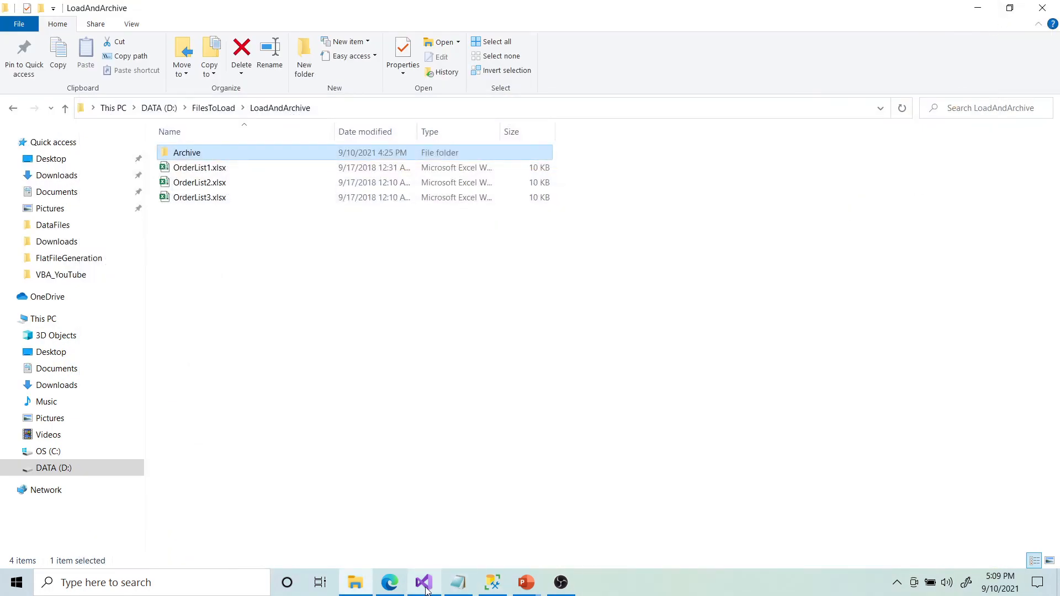
Examine the contents of OrderList1.xlsx and OrderList2.xlsx in Excel, closing each workbook after viewing.
double_click(189, 168)
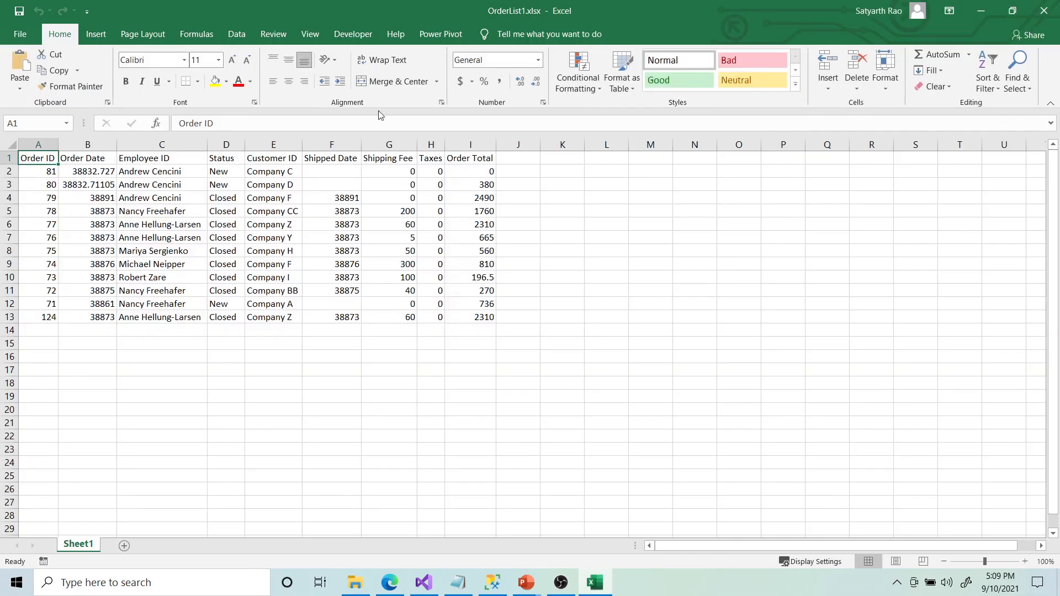
click(1044, 11)
double_click(197, 182)
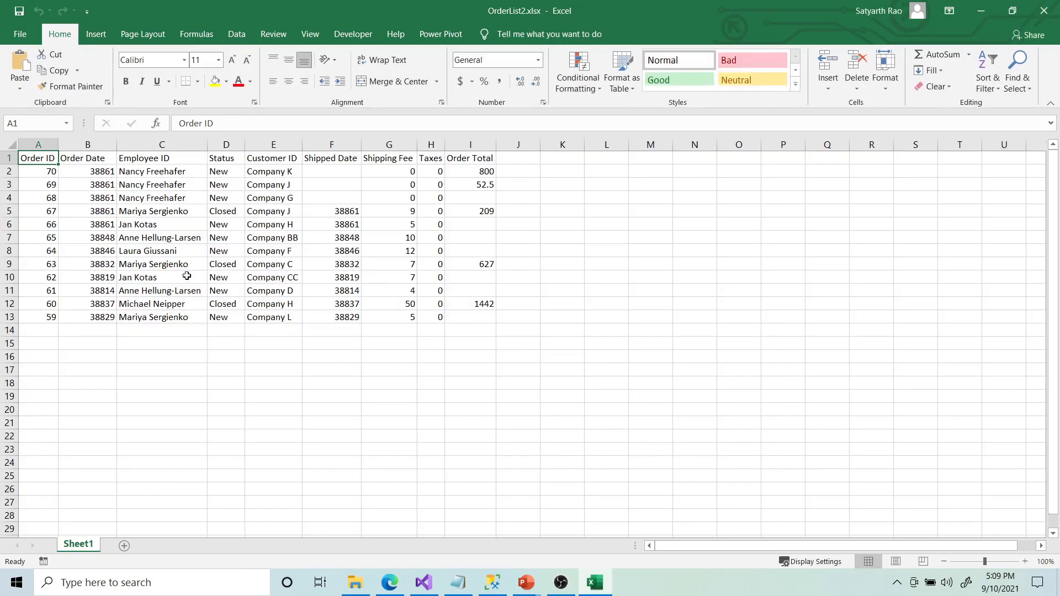
click(1044, 10)
click(292, 286)
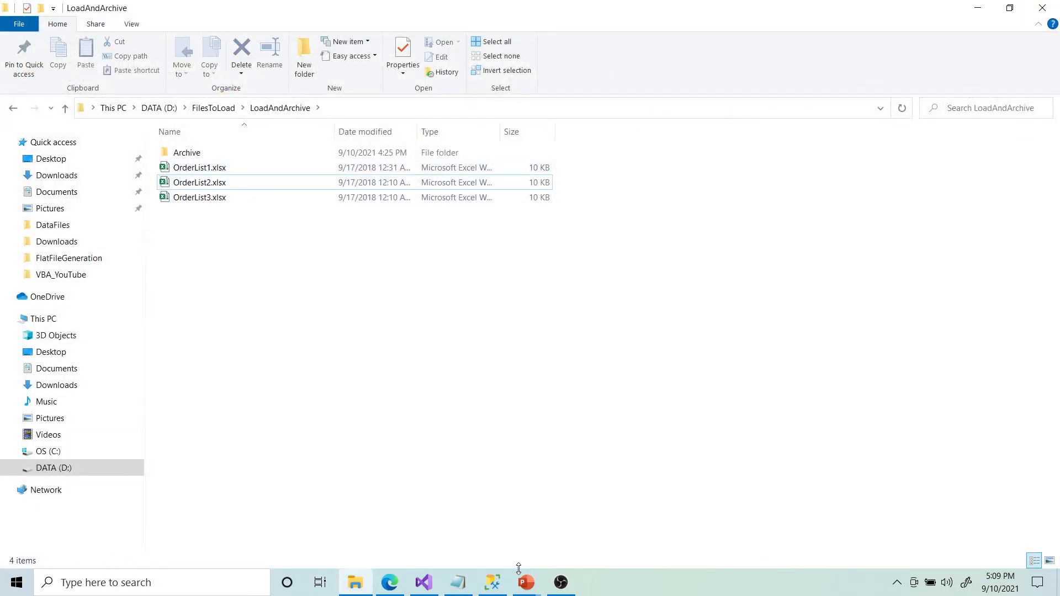
Switch to Visual Studio and add a new SSIS package to the SSIS_YouTube project.
click(425, 586)
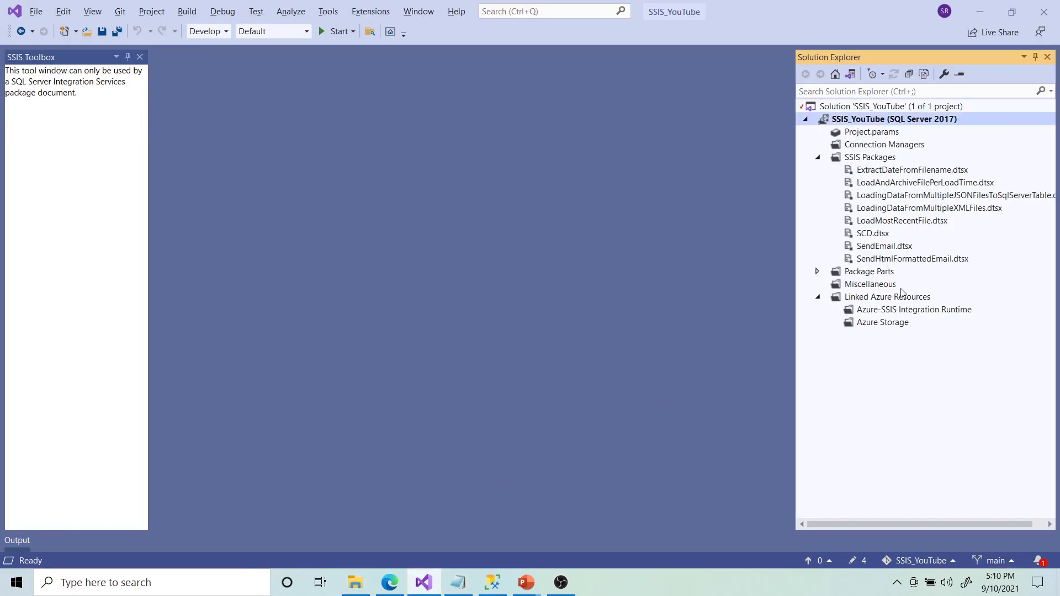
click(865, 158)
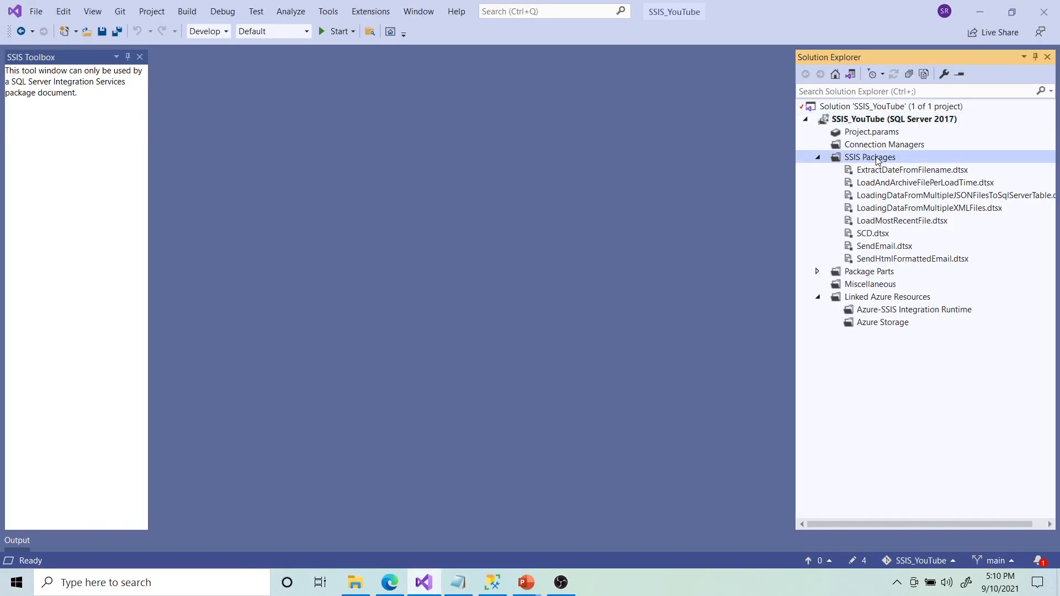
right_click(878, 160)
click(777, 170)
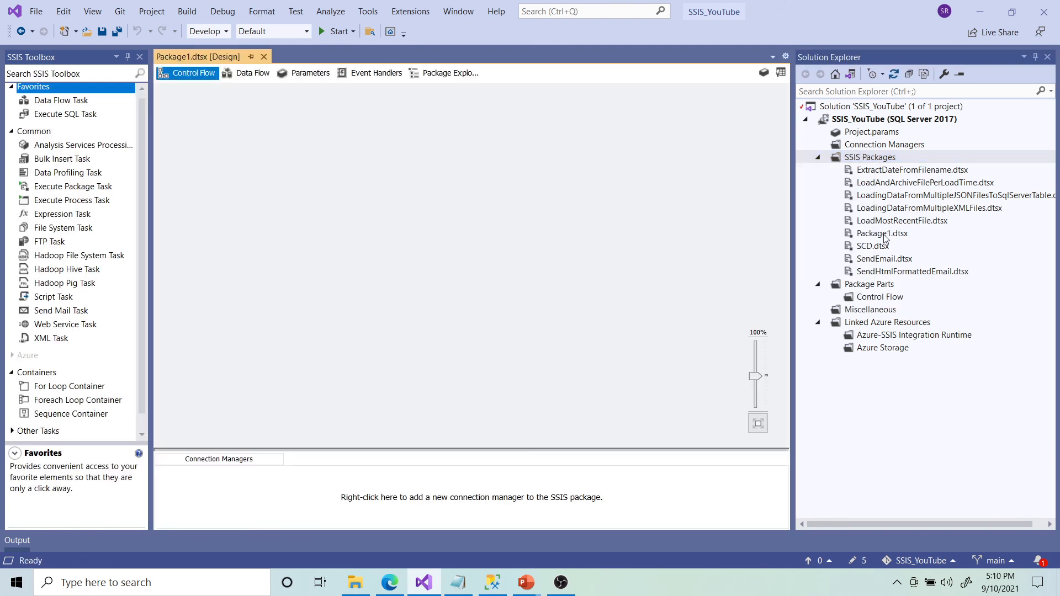
click(885, 237)
key(shift+Down)
key(shift+Down)
key(shift+Down)
key(shift+Down)
key(shift+Down)
key(shift+Down)
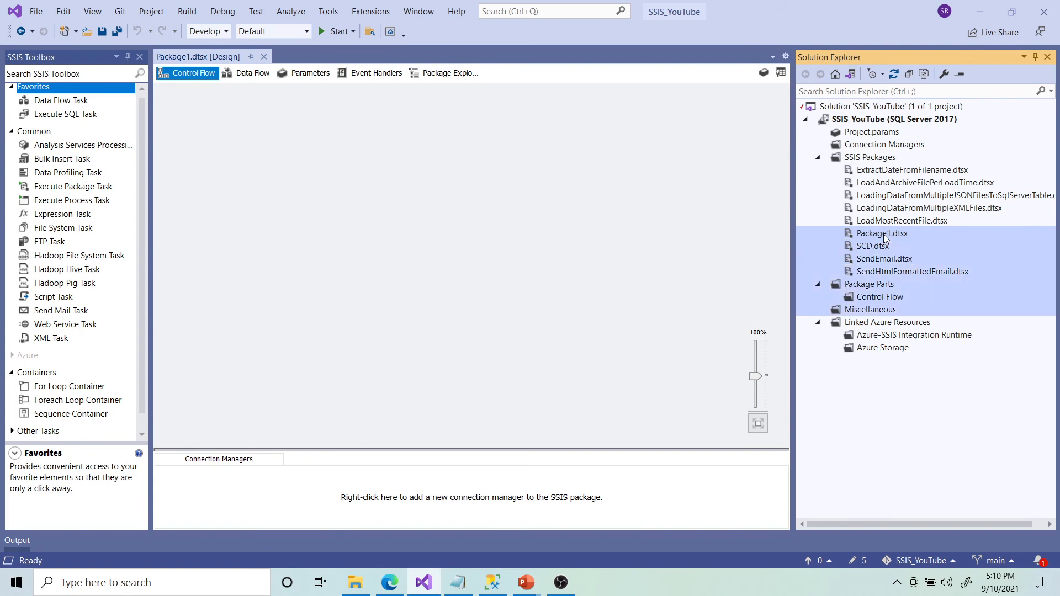
key(shift+Up)
key(shift+Up)
key(shift+Up)
key(shift+Up)
key(shift+Up)
key(shift+Up)
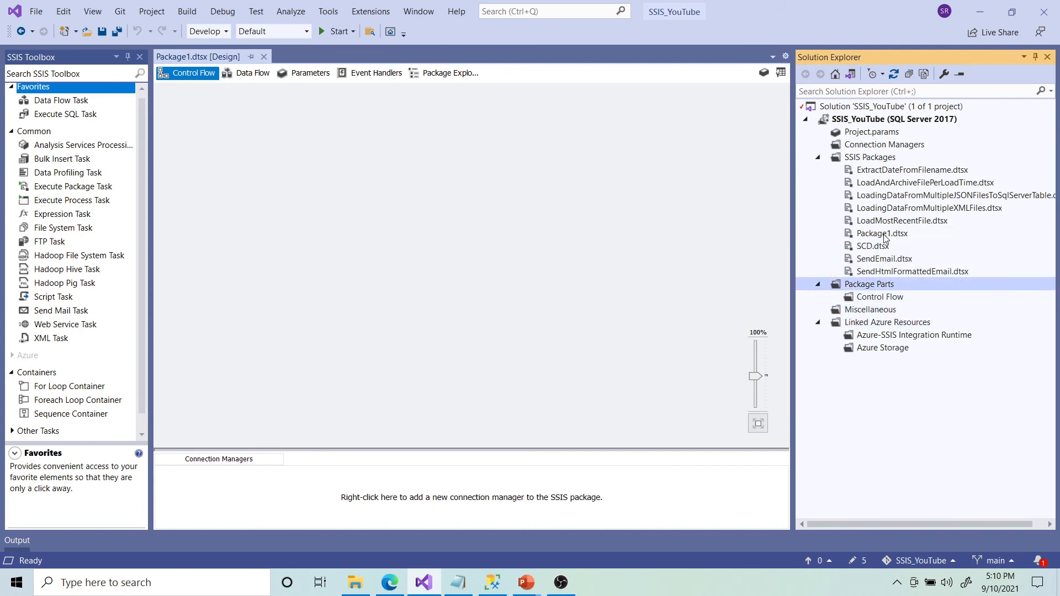
Rename the new package Main.dtsx and accept reloading all externally changed files.
key(F2)
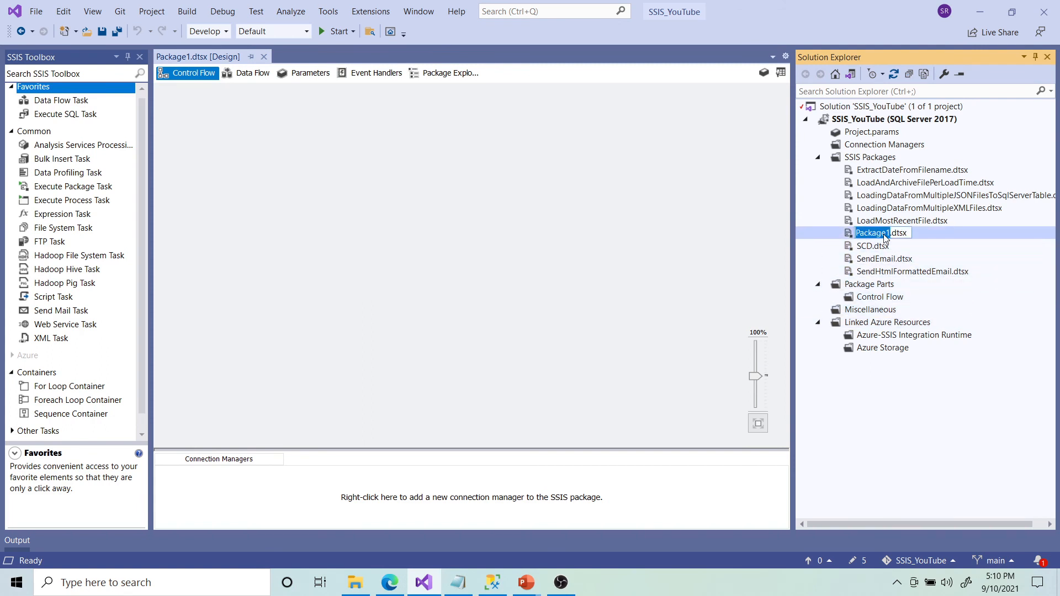
text(Main)
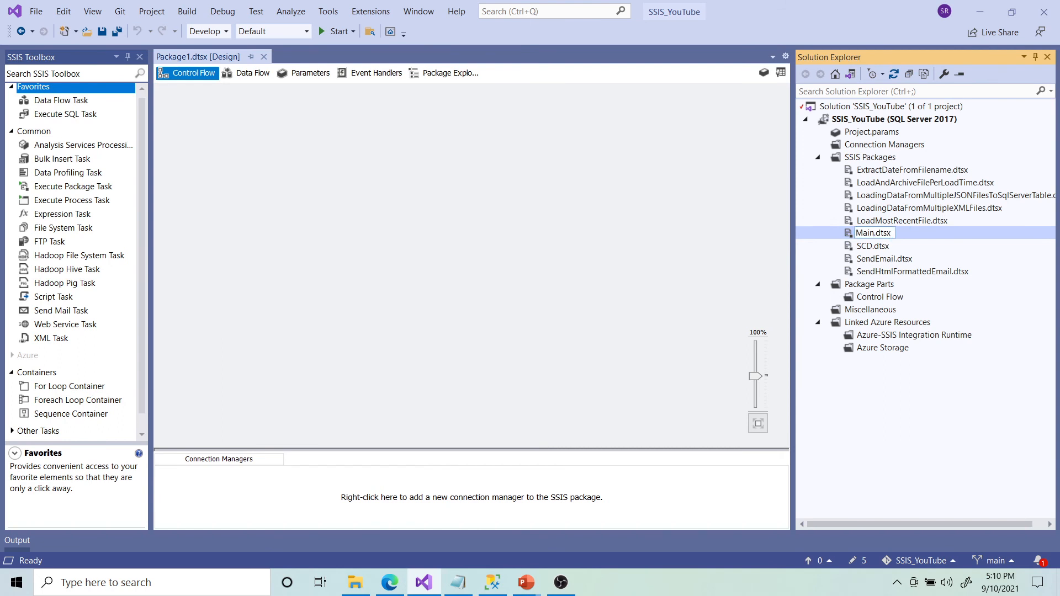
key(Return)
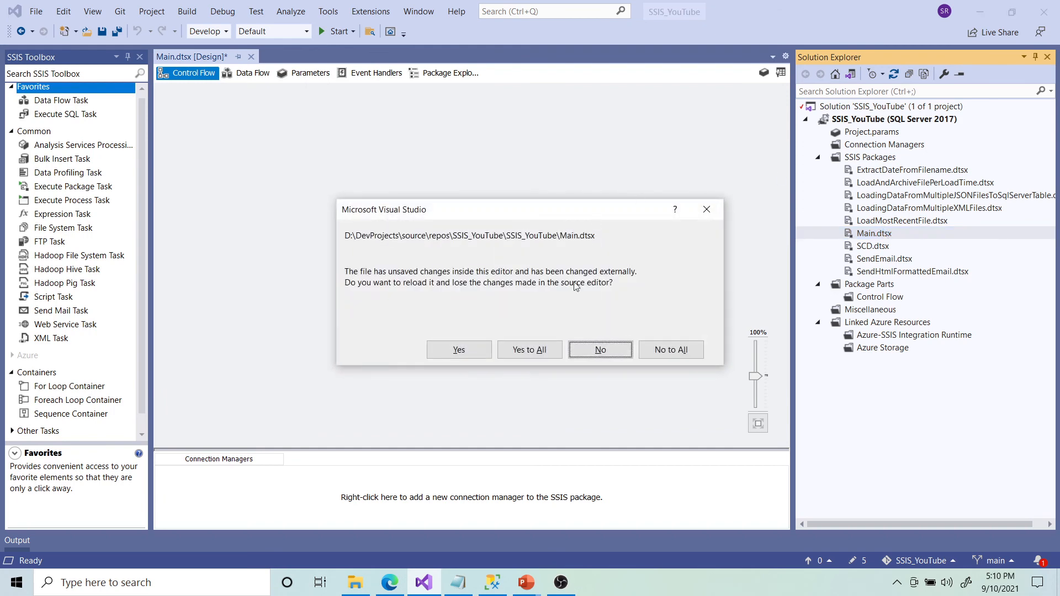
click(539, 349)
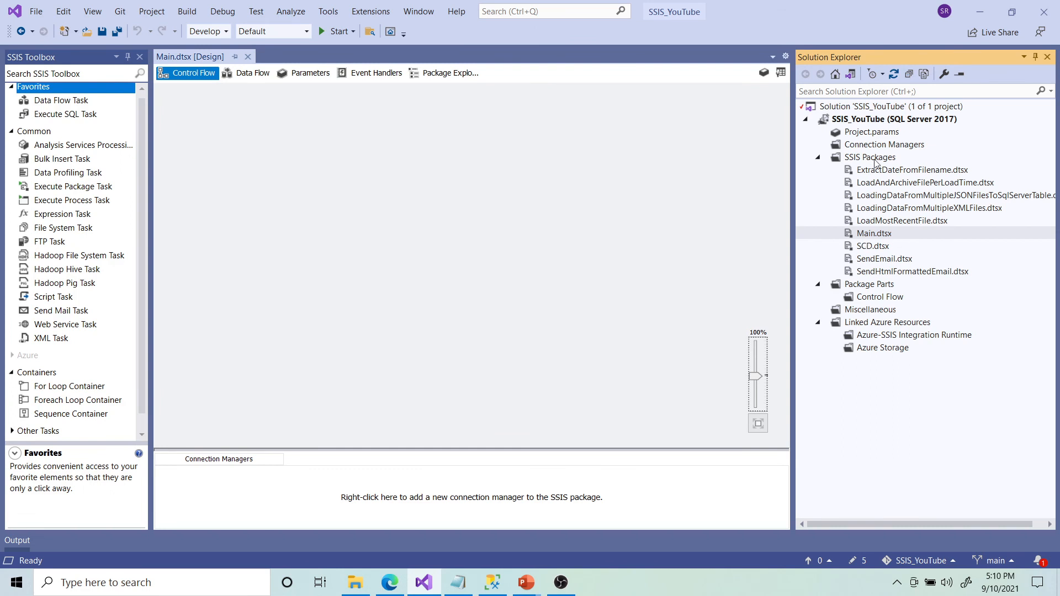
Add a second SSIS package, rename it LoadData.dtsx, and accept reloading all changed files.
right_click(871, 160)
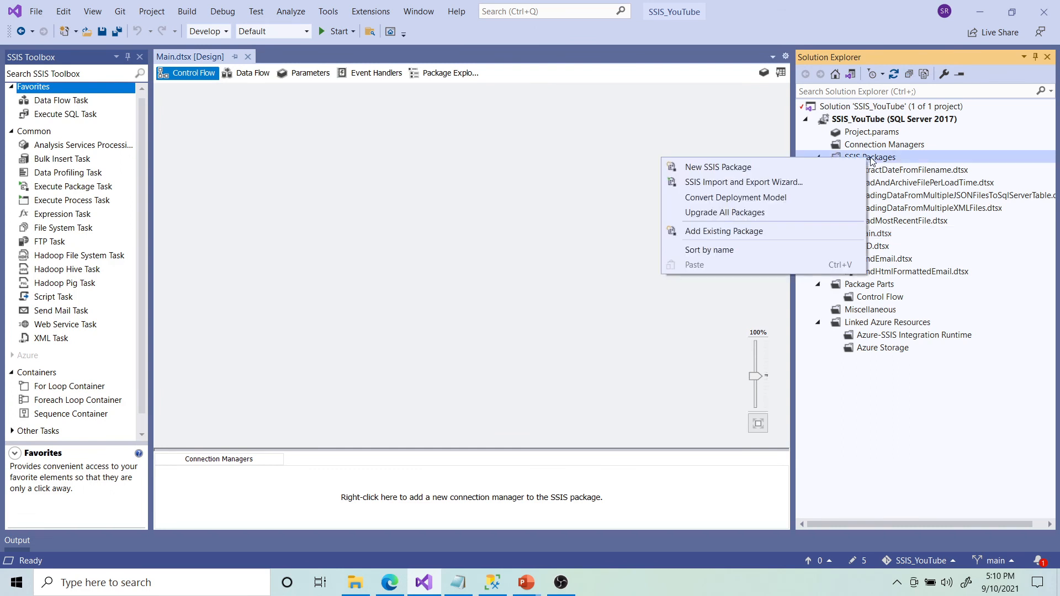
click(734, 167)
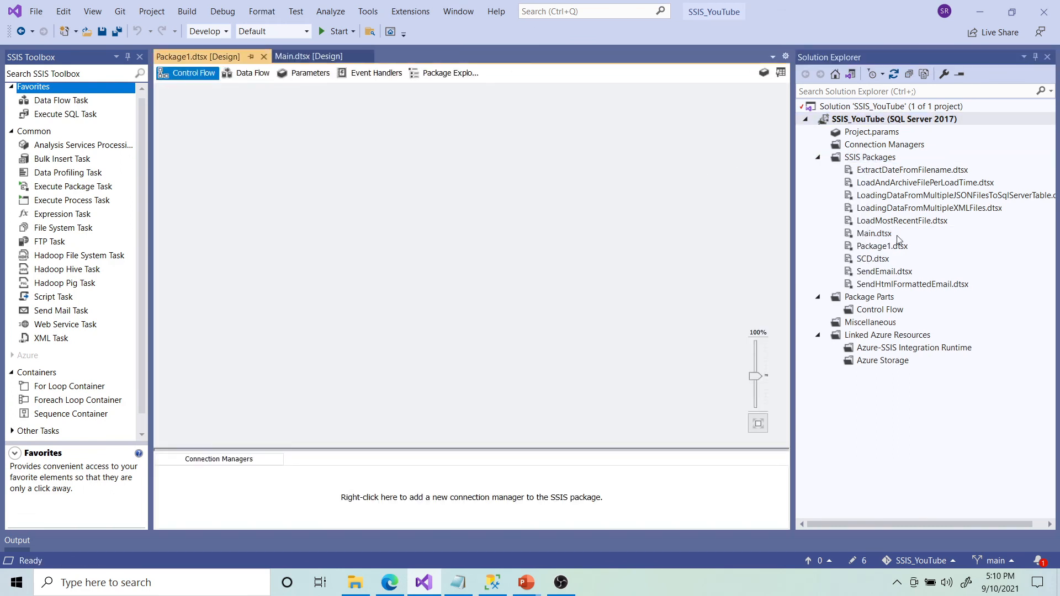
click(894, 249)
click(895, 251)
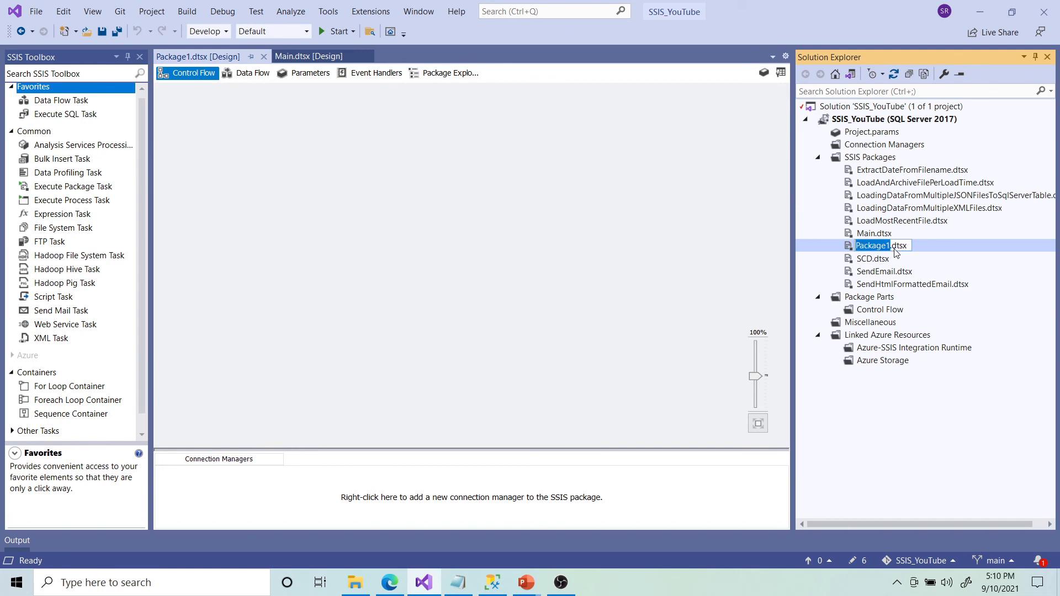
text(LoadData)
key(Return)
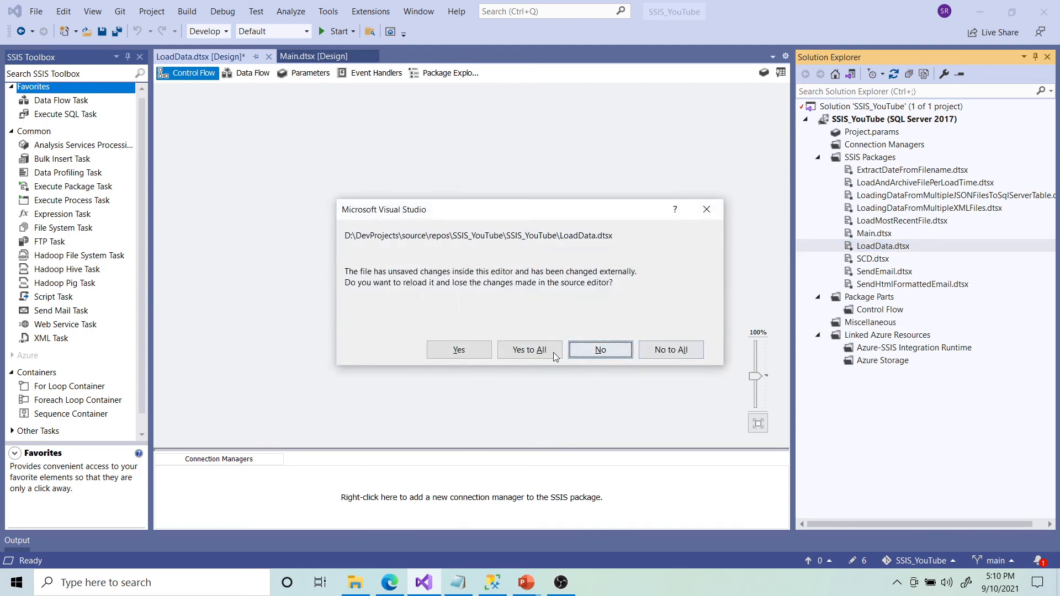
click(541, 352)
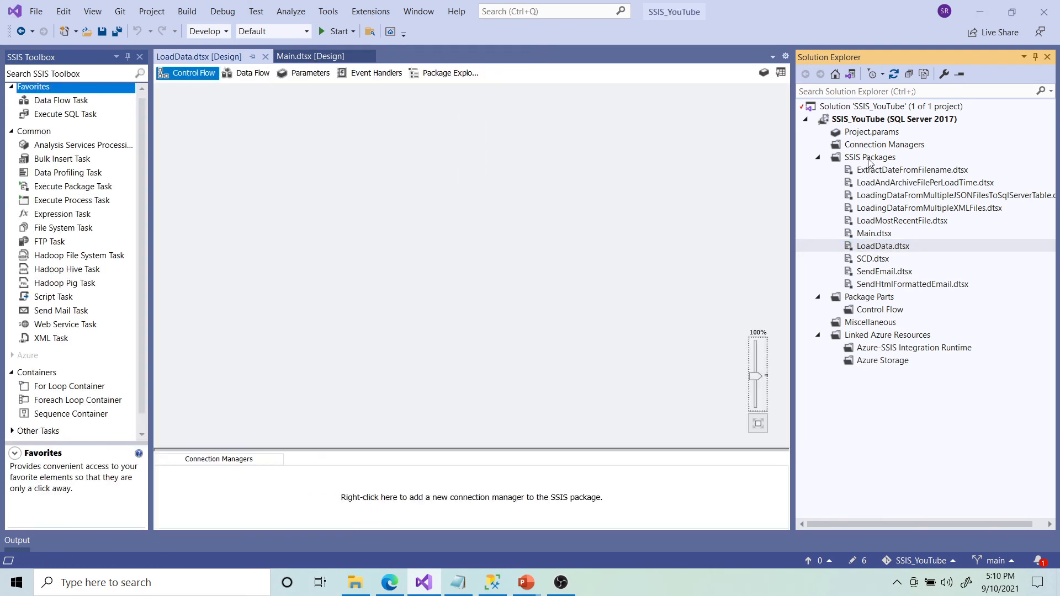
Add a third SSIS package, rename it ArchiveFiles.dtsx, and accept reloading all changed files.
right_click(869, 158)
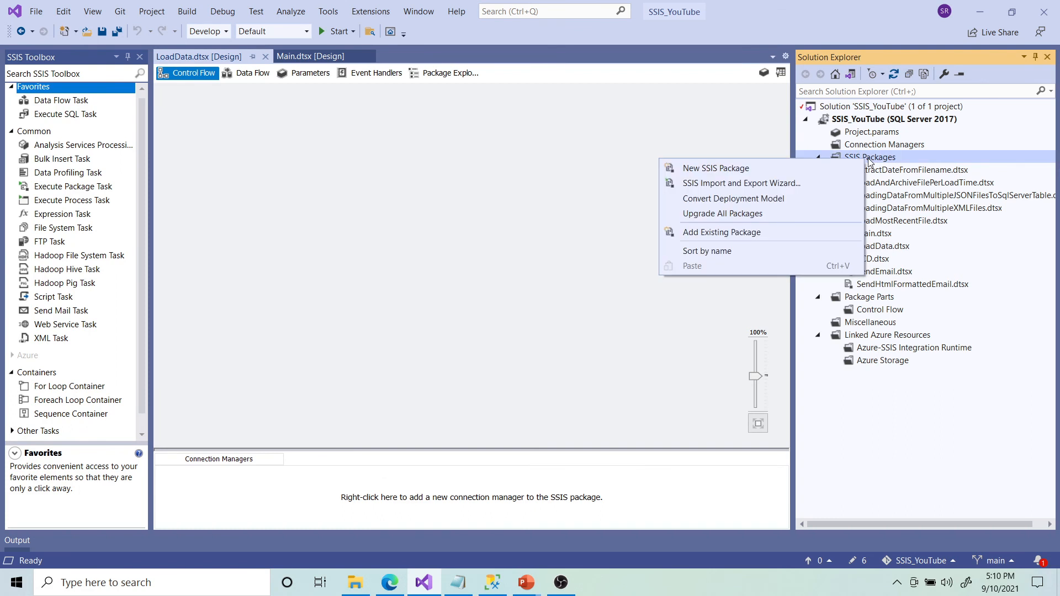
click(773, 165)
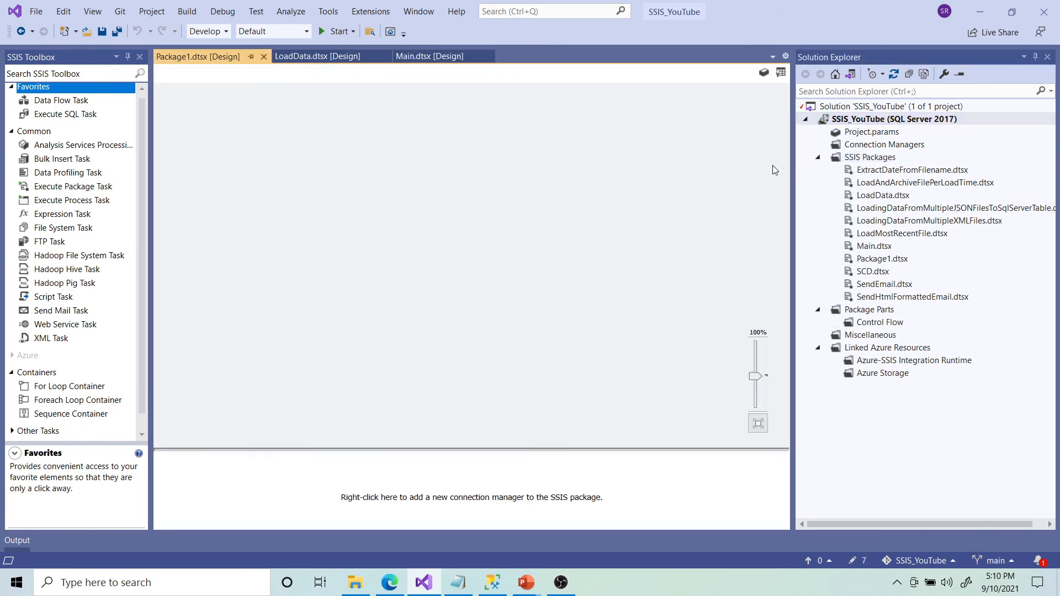
click(881, 262)
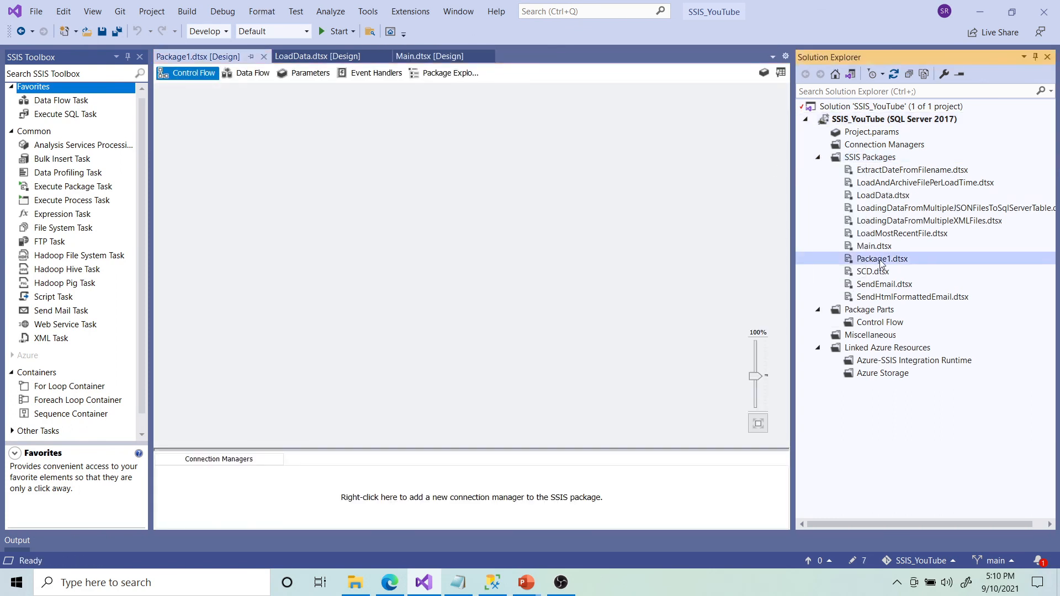
click(881, 259)
text(Archive)
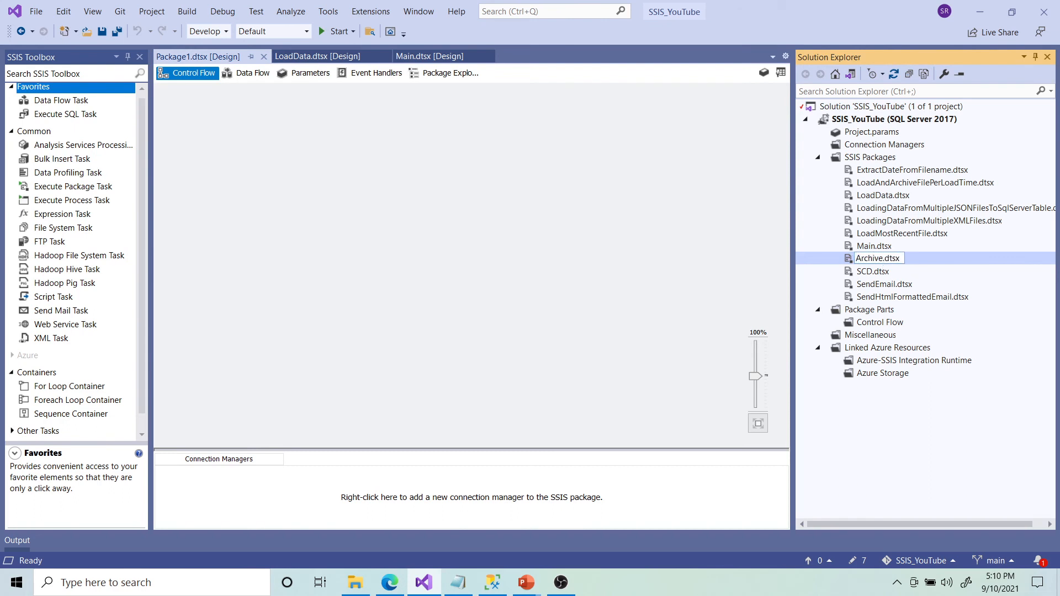
text(Files)
key(Return)
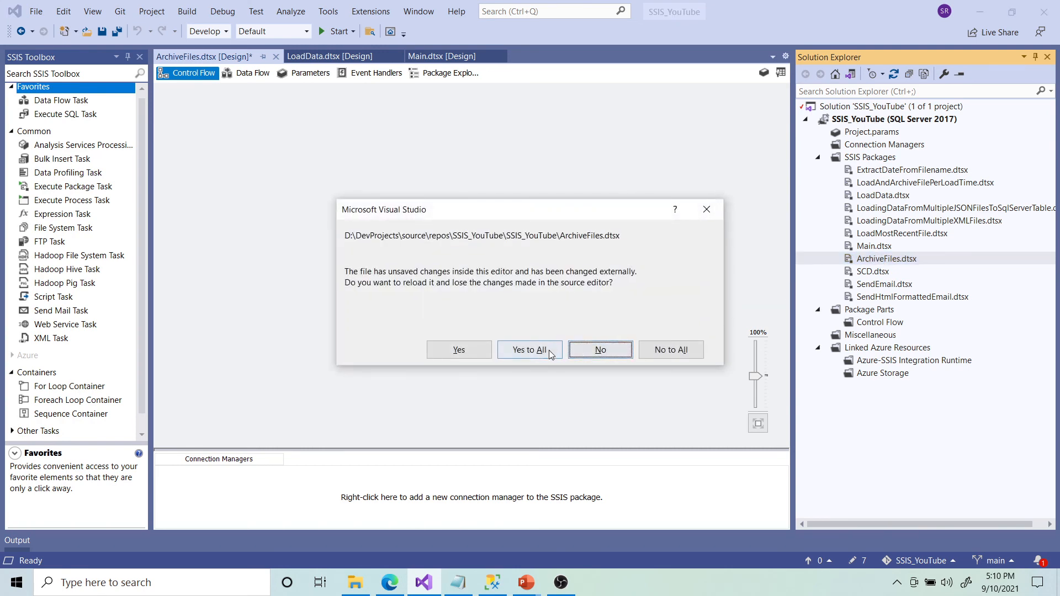
click(550, 354)
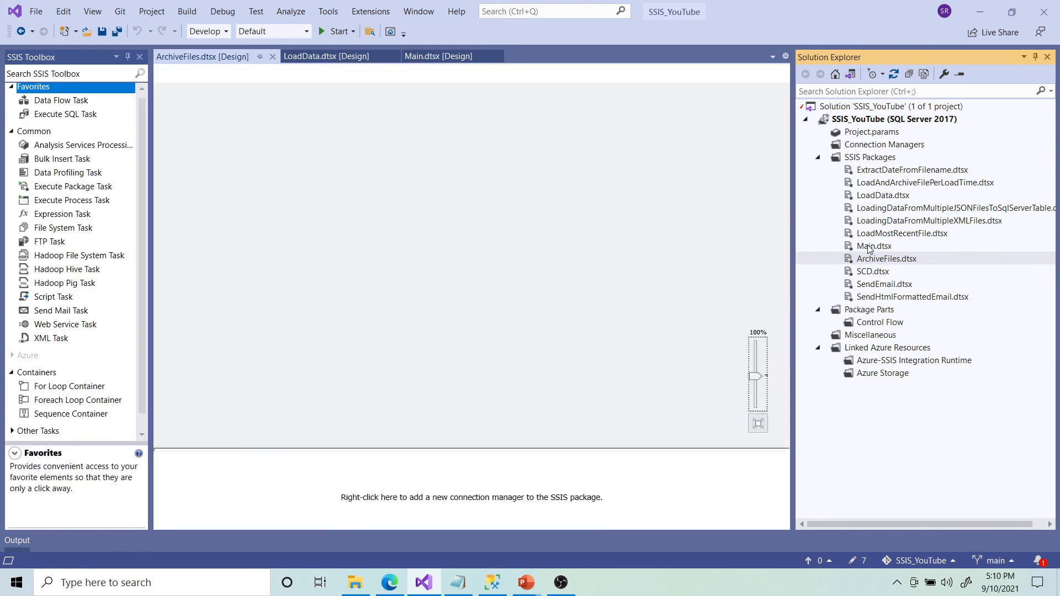
Look over the Main, LoadData and ArchiveFiles packages in the project and open Main.dtsx in the designer.
click(870, 249)
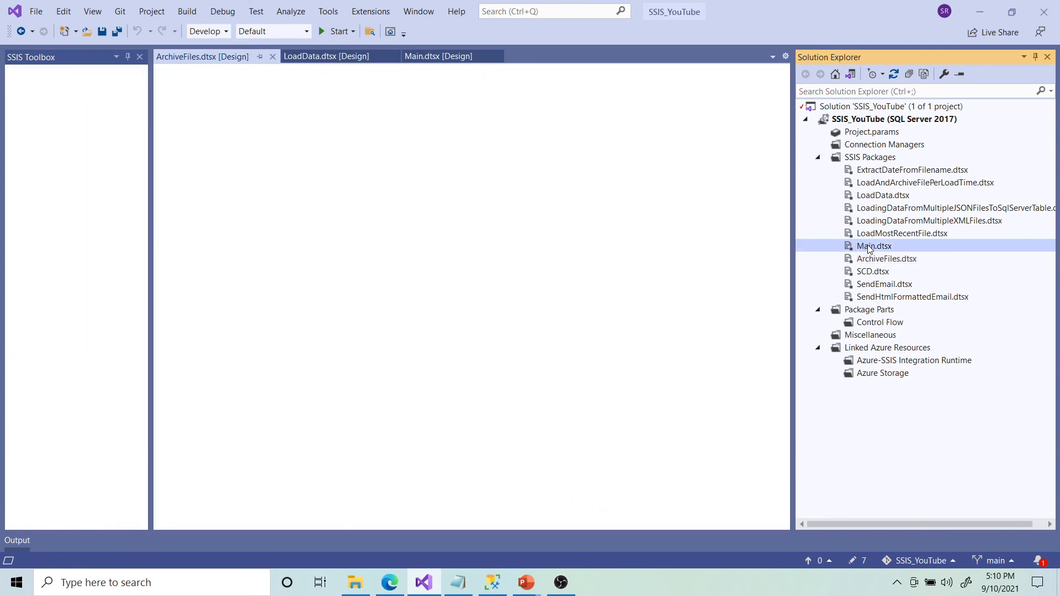
click(882, 197)
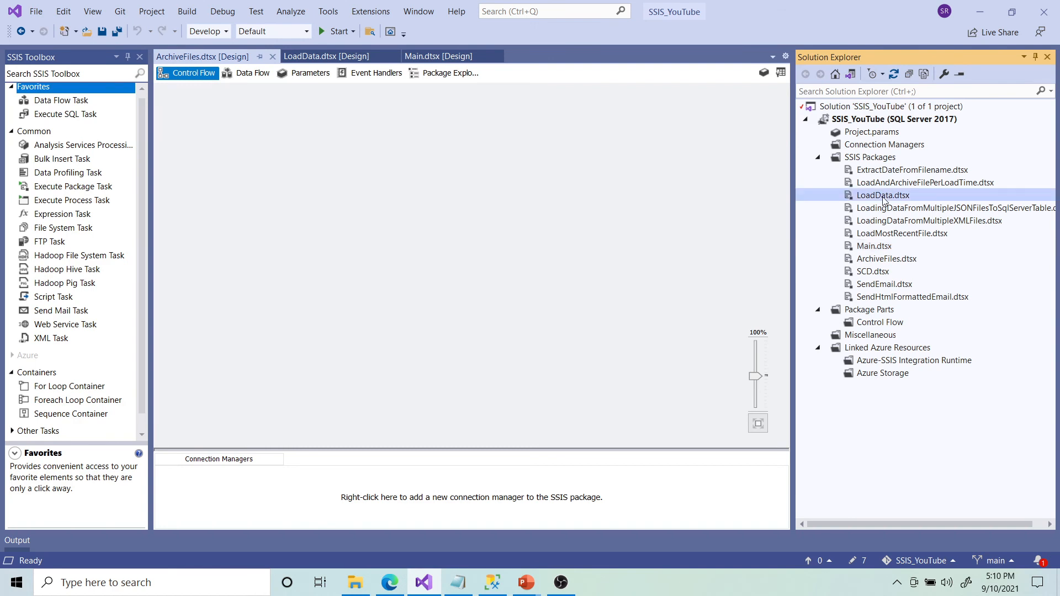
click(869, 261)
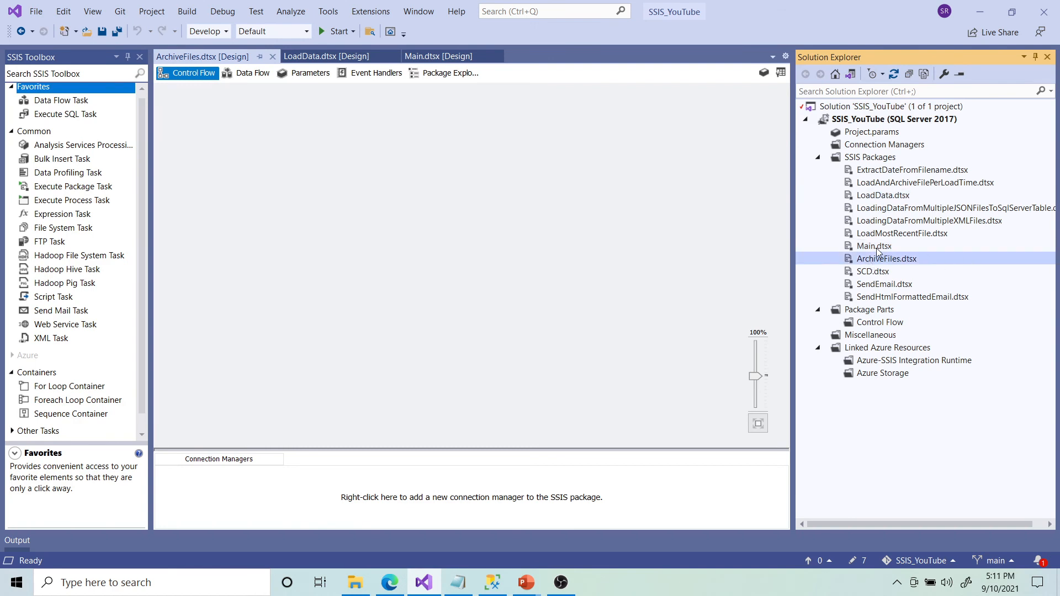
double_click(877, 249)
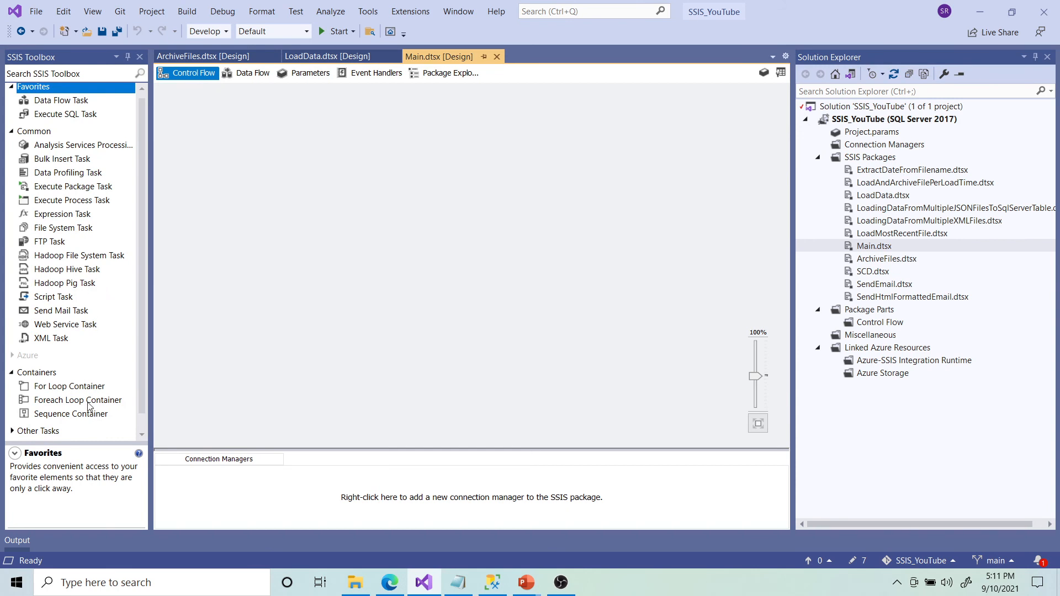
Add a Foreach Loop Container to the Main package's control flow, widen it and move it slightly up.
drag(87, 405, 381, 192)
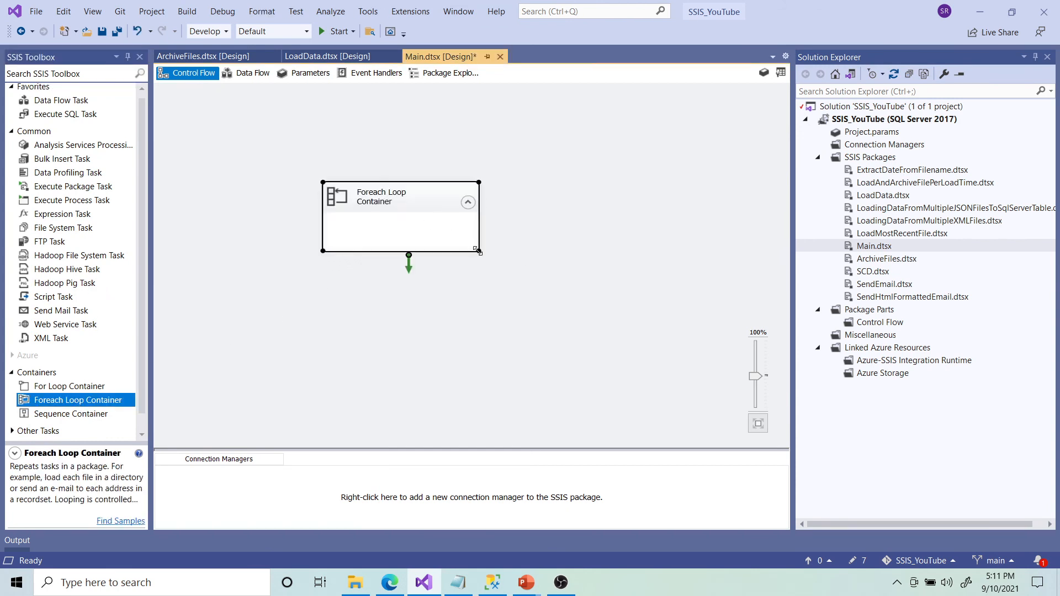
drag(478, 250, 576, 270)
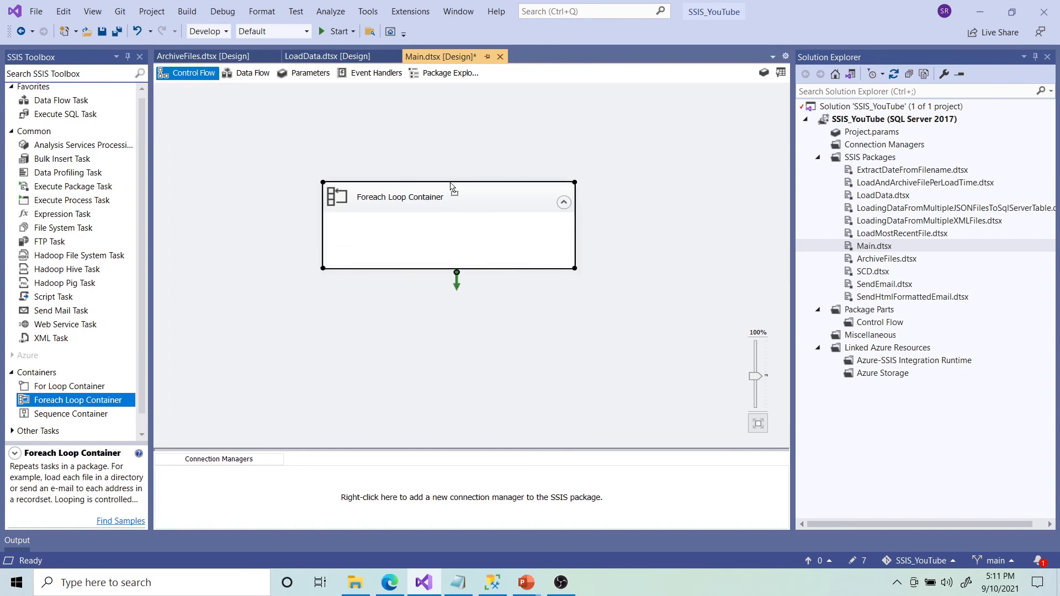
drag(450, 183, 441, 156)
click(618, 160)
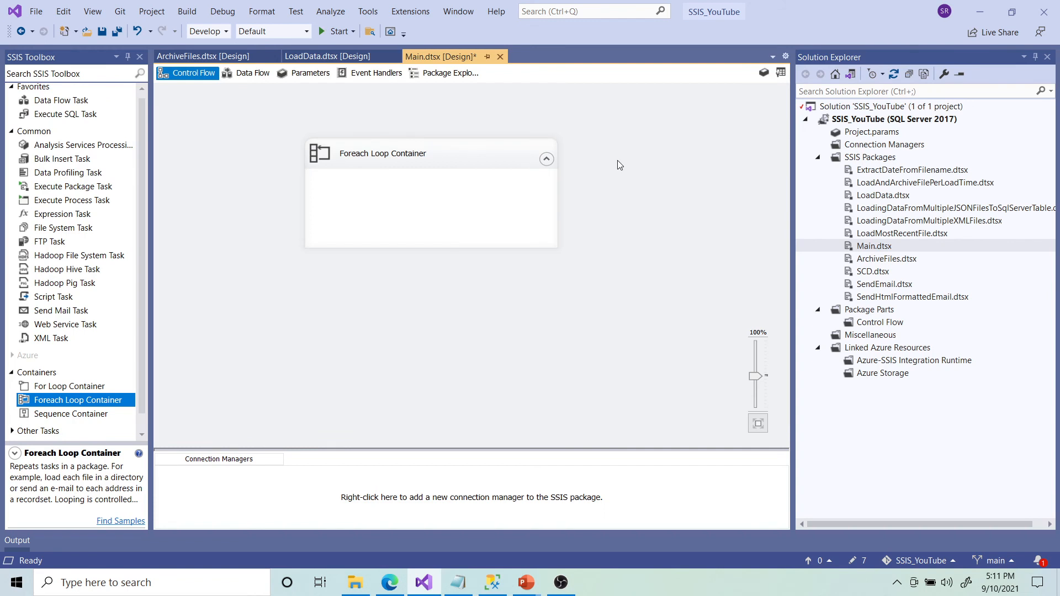
Create a package variable named SourceFolder with the String data type in the Main package.
right_click(617, 160)
click(548, 206)
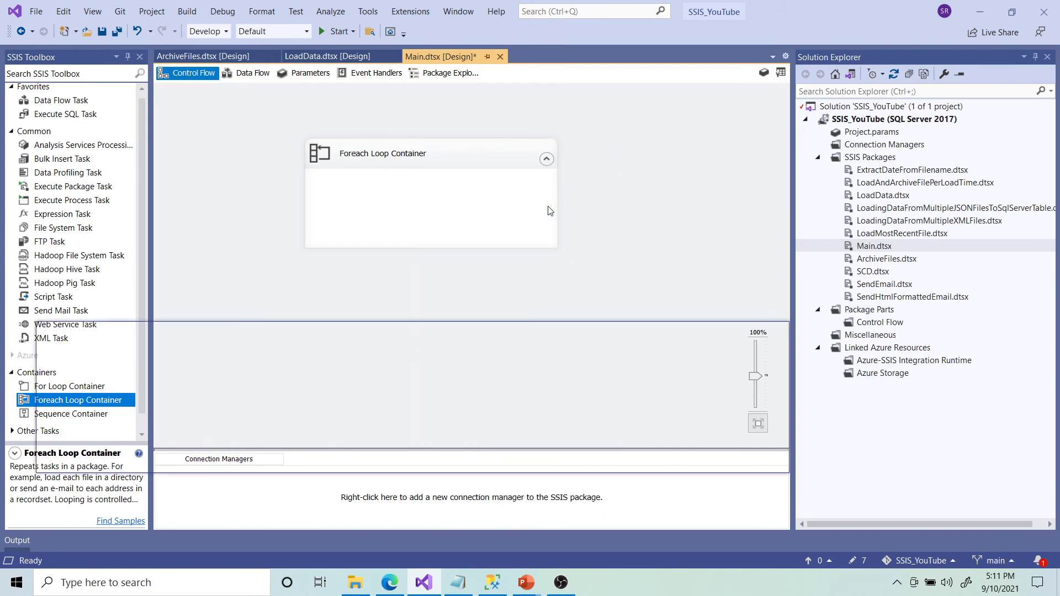
click(46, 349)
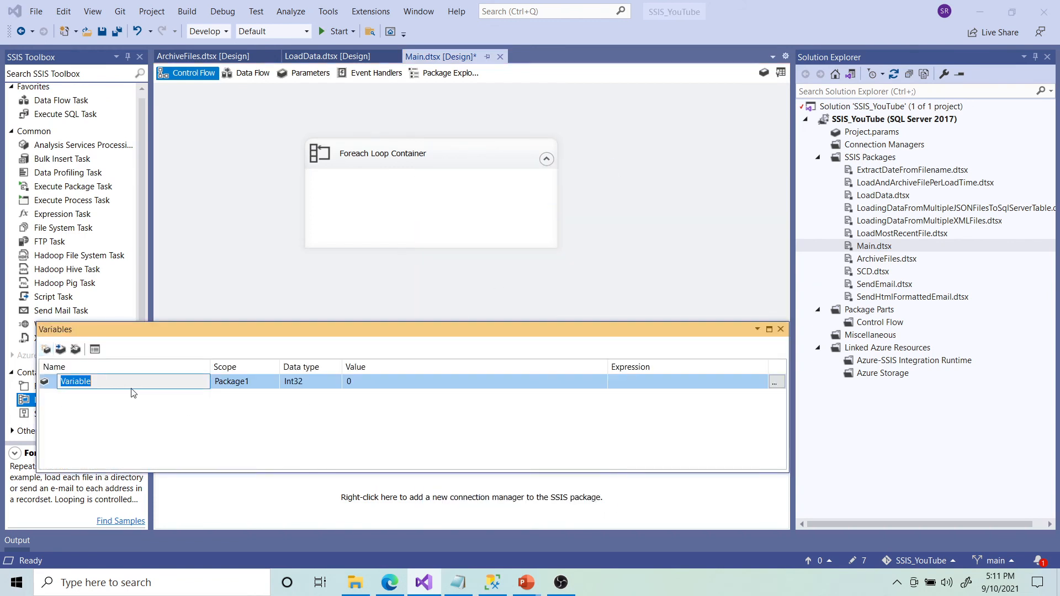
text(SourceFolder)
click(320, 385)
click(336, 381)
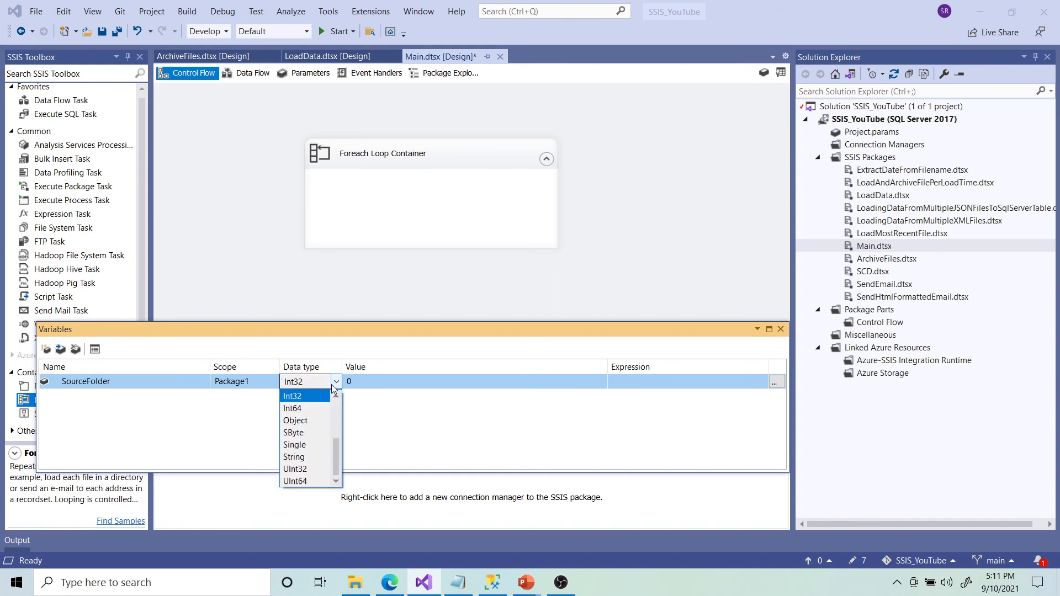
click(307, 458)
Copy the folder path D:\FilesToLoad\LoadAndArchive\ from the Notepad note and set it as the SourceFolder variable's value.
click(458, 583)
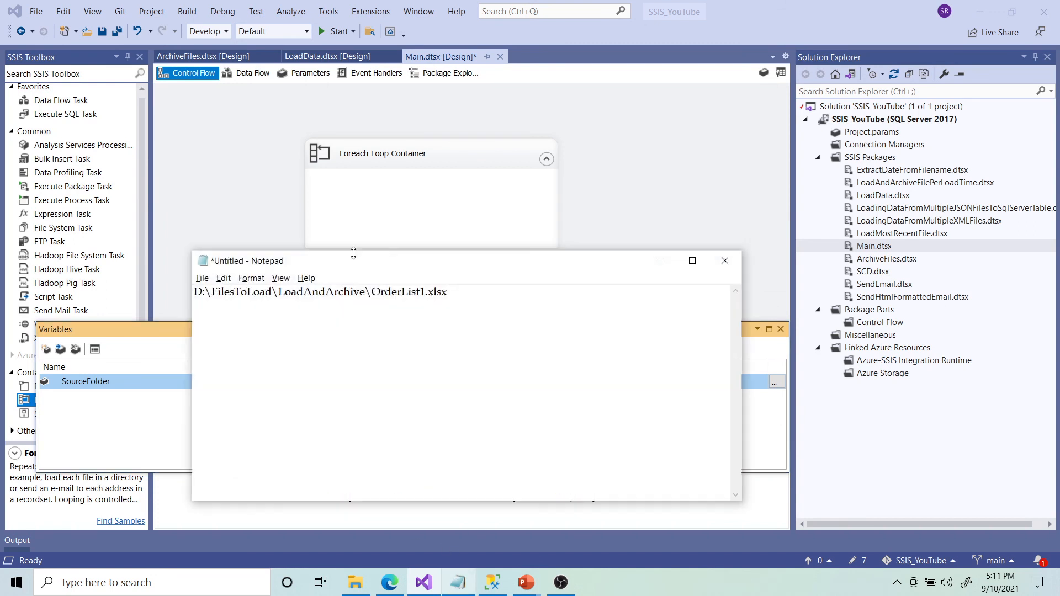
drag(469, 294, 157, 293)
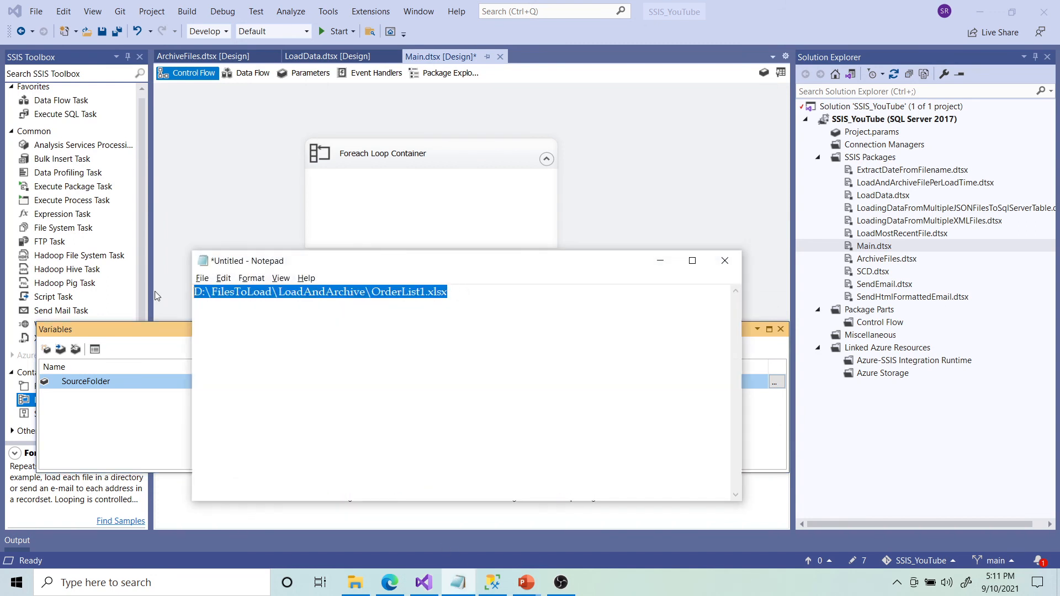
click(343, 332)
drag(371, 292, 180, 298)
key(ctrl+c)
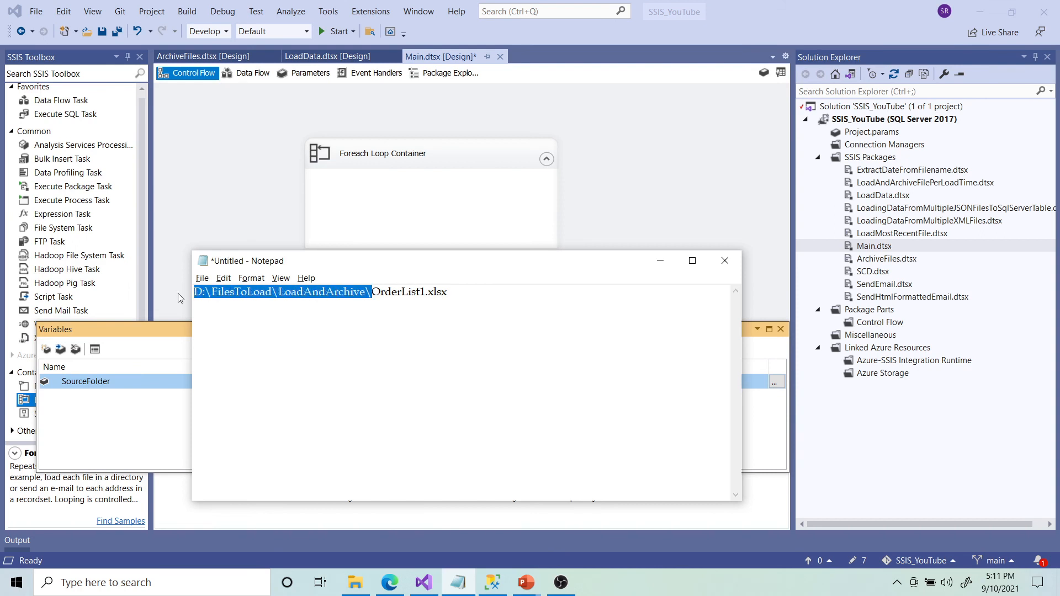
click(661, 261)
click(378, 383)
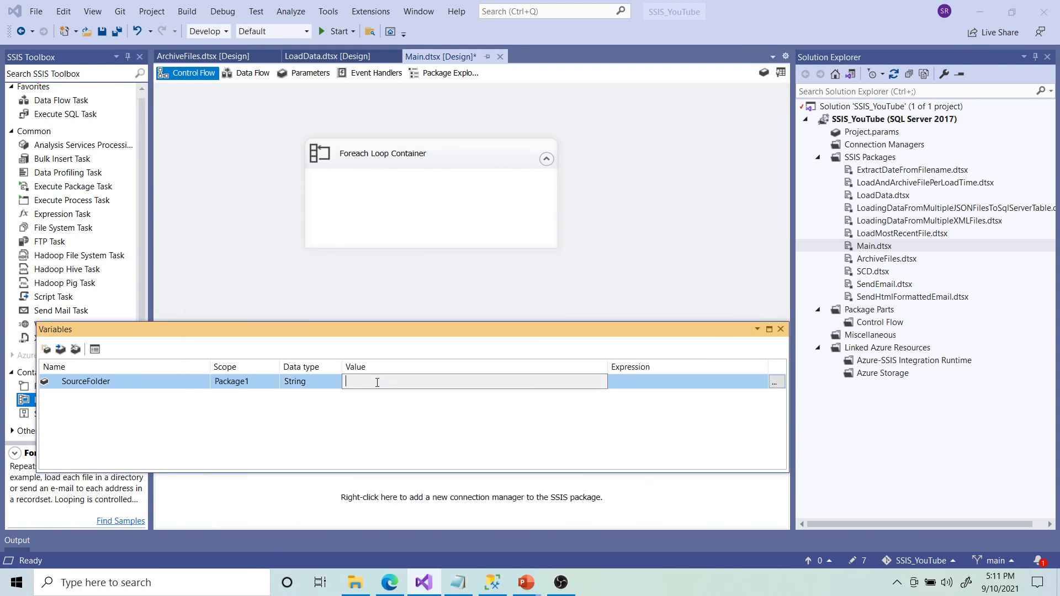
key(ctrl+v)
key(Return)
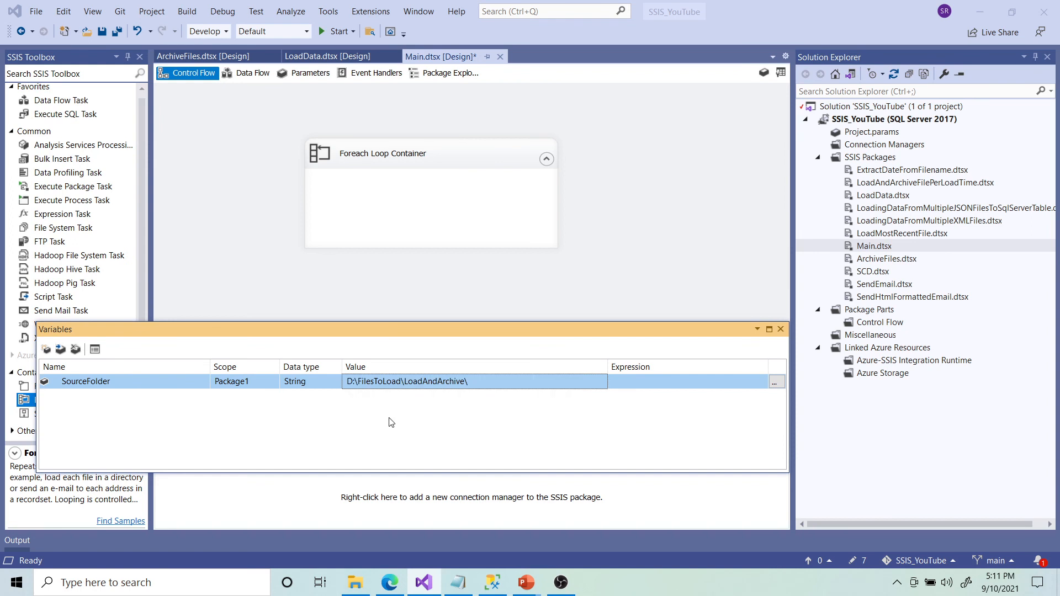
Add a second variable named FullFilePath with the String data type and close the variables list.
click(46, 350)
text(FullFilePath)
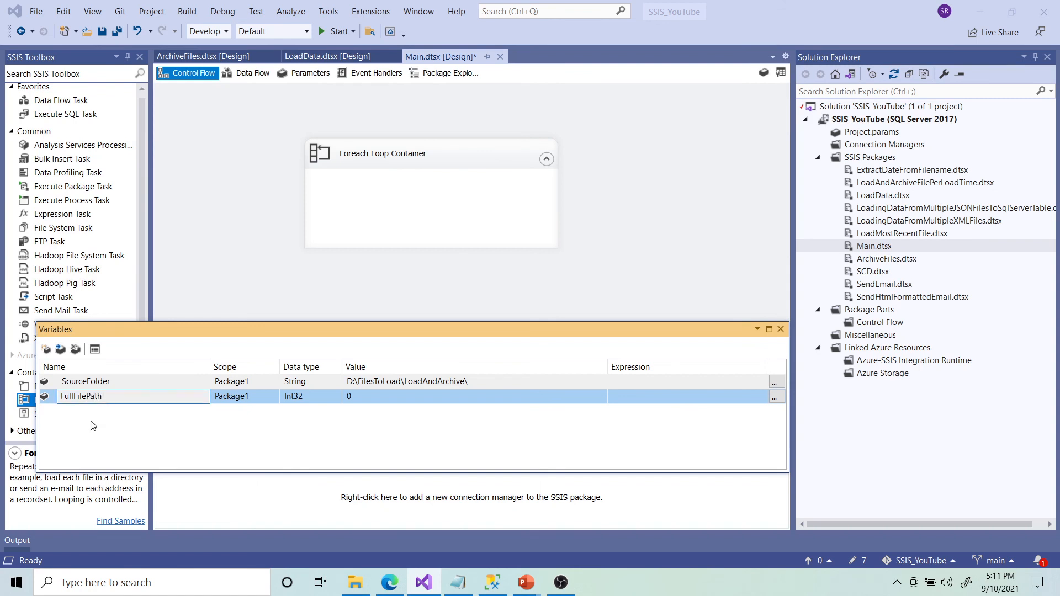
click(323, 399)
click(336, 397)
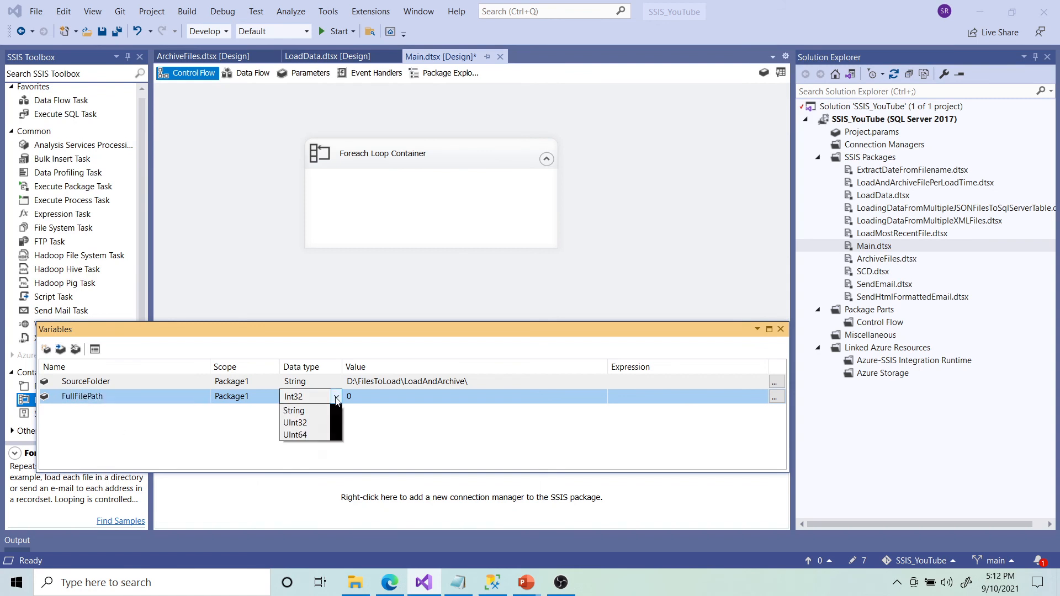
click(311, 473)
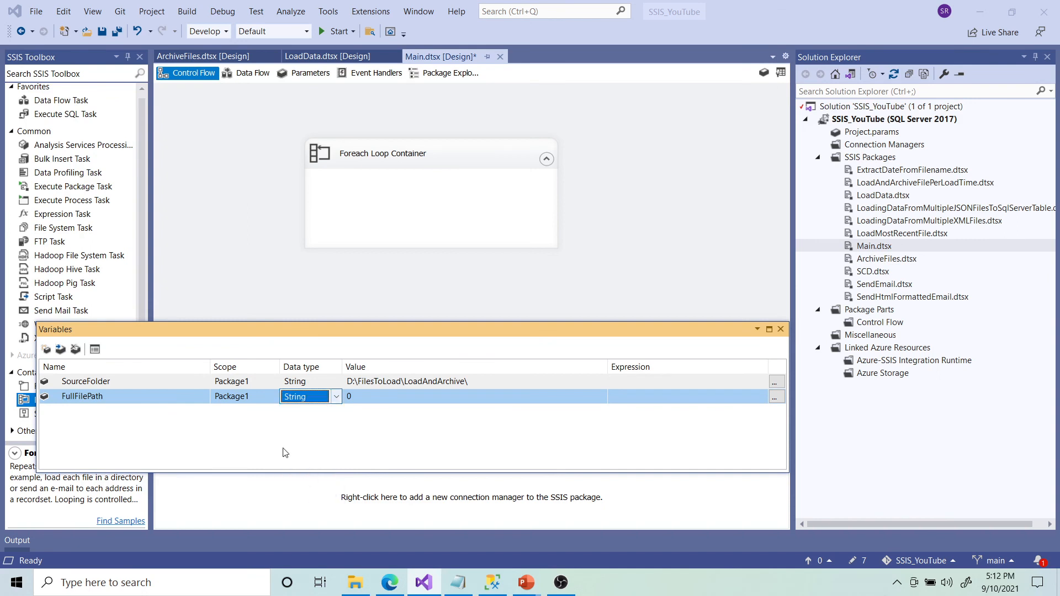
click(511, 311)
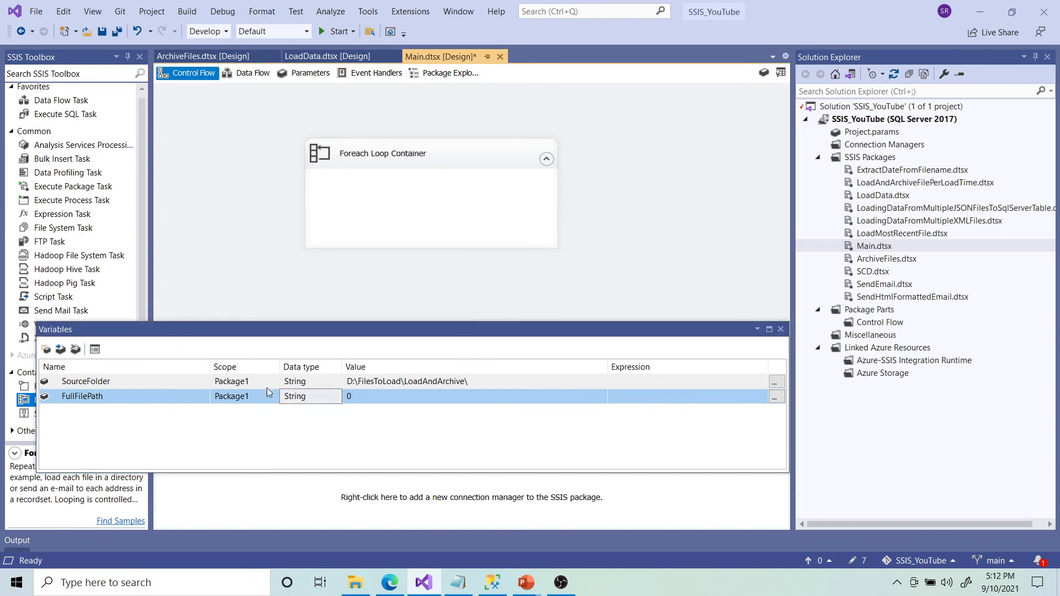
click(367, 422)
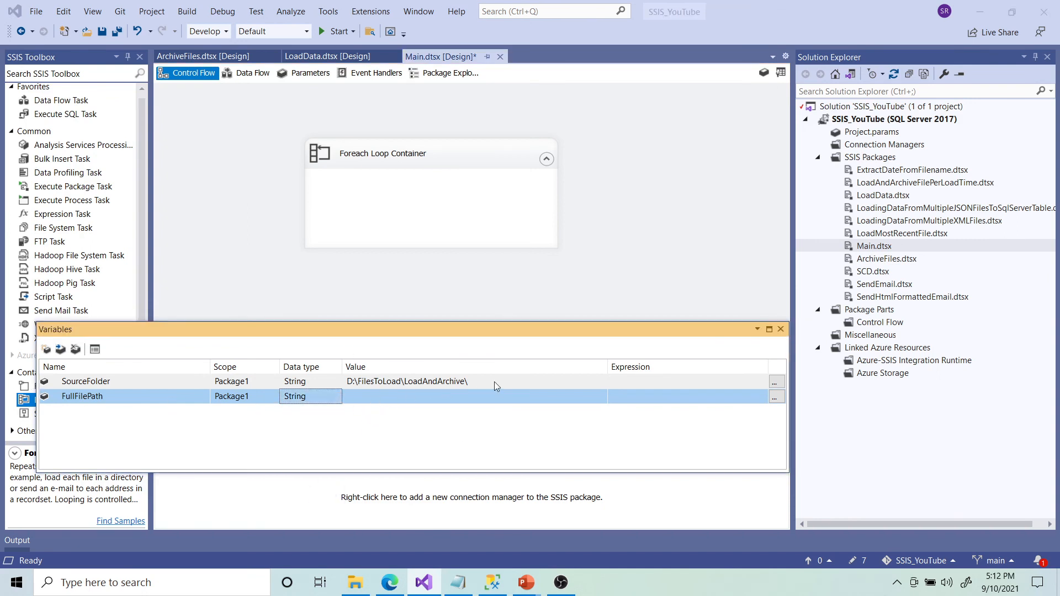
click(781, 330)
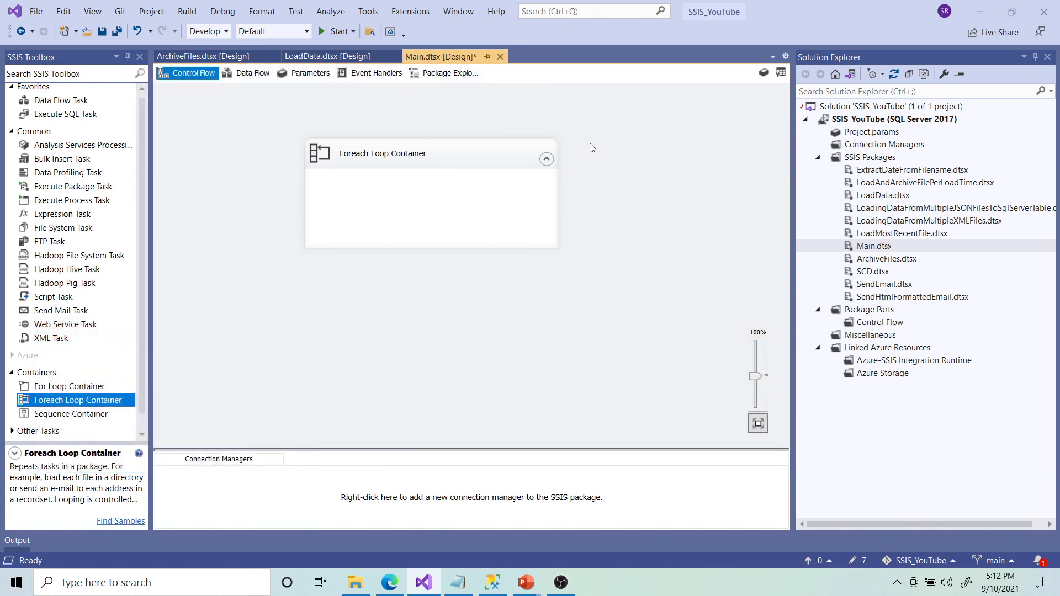
Enlarge the Foreach Loop Container and set its collection enumerator to Foreach File Enumerator.
click(445, 159)
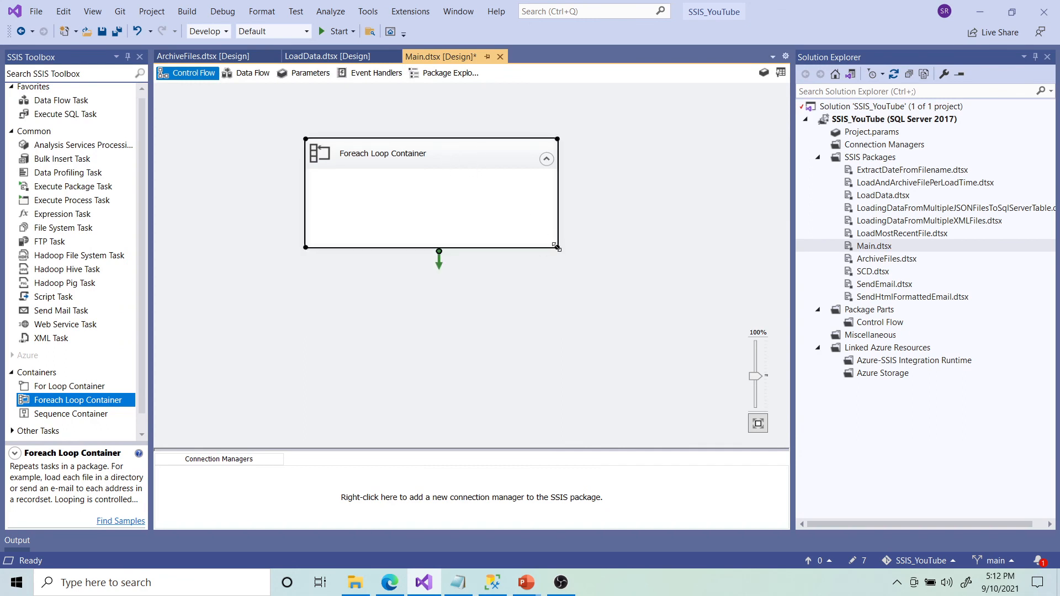
drag(553, 245, 603, 325)
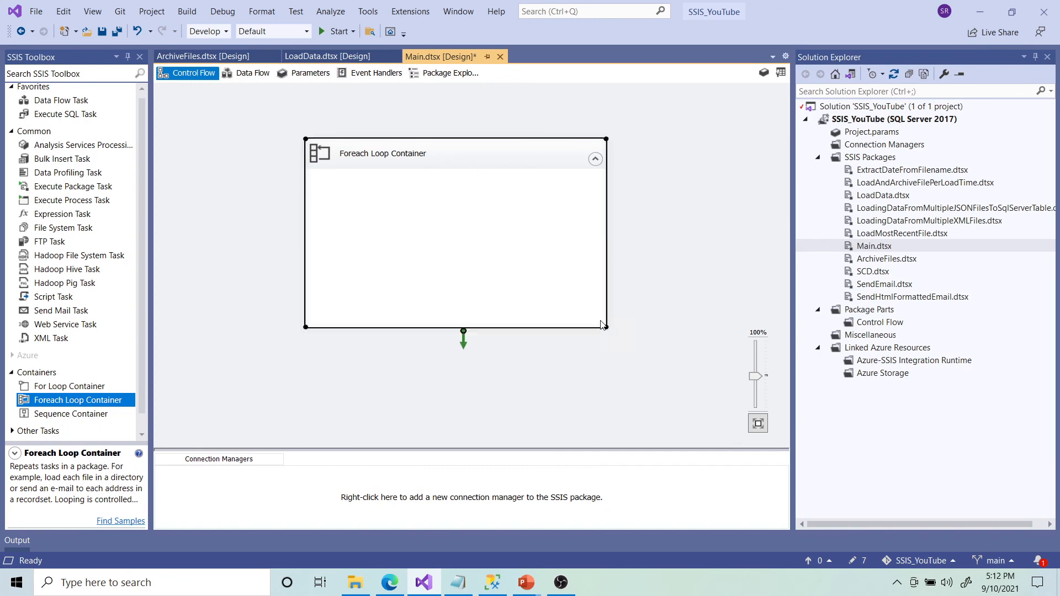
double_click(483, 159)
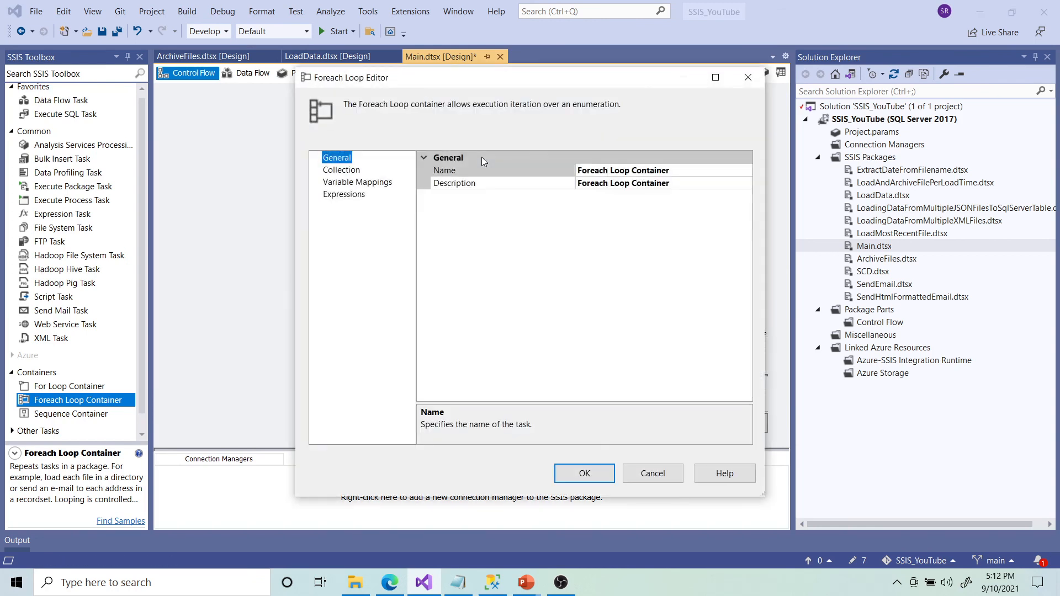
click(350, 173)
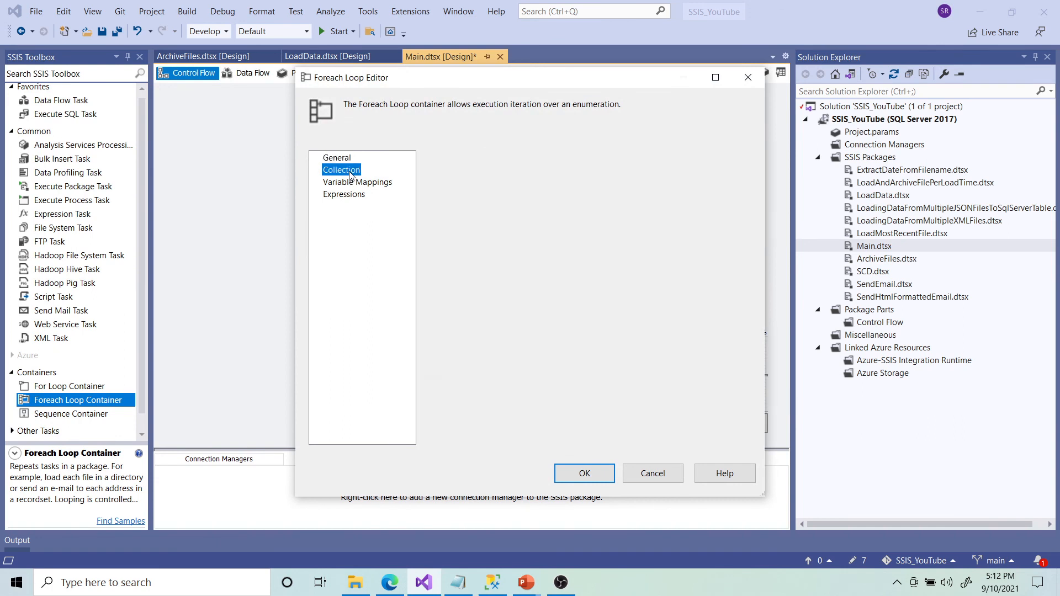
click(733, 159)
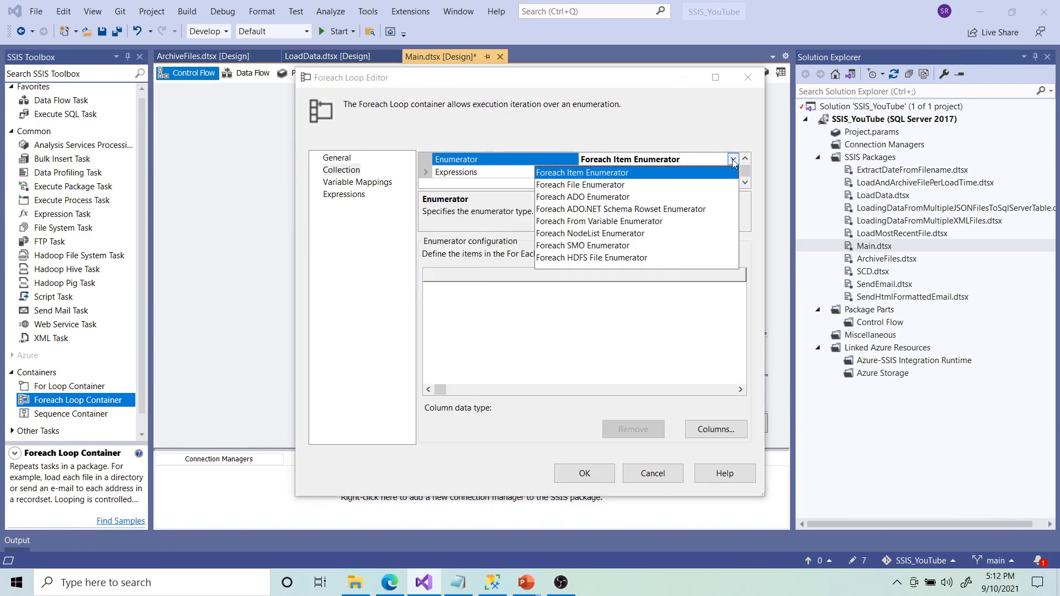
click(591, 187)
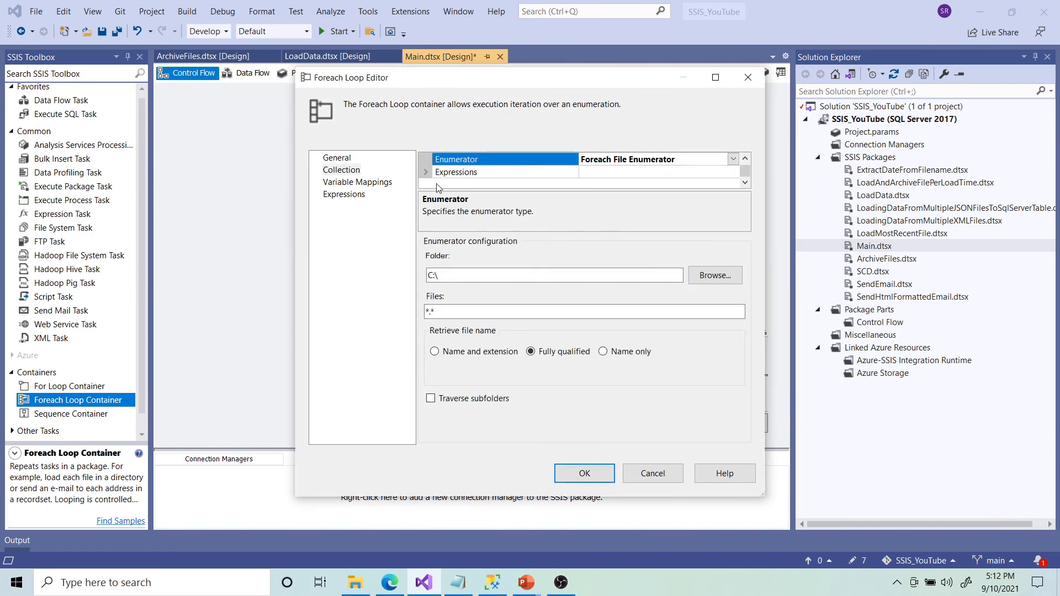
Add a Directory property expression of @[User::SourceFolder] to the file enumerator, evaluating it before accepting.
click(426, 172)
click(734, 173)
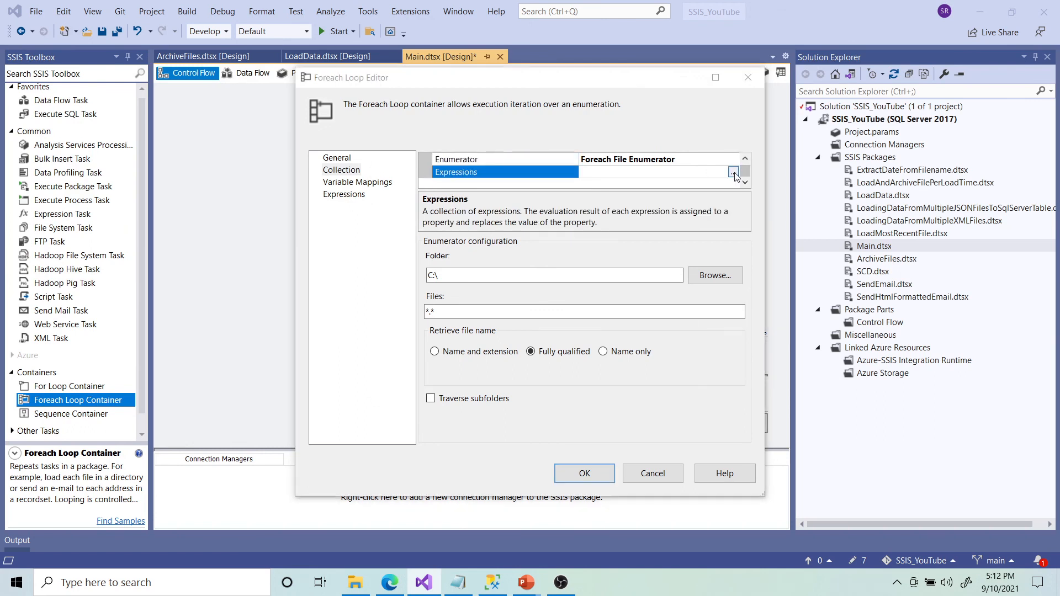
click(503, 228)
click(513, 228)
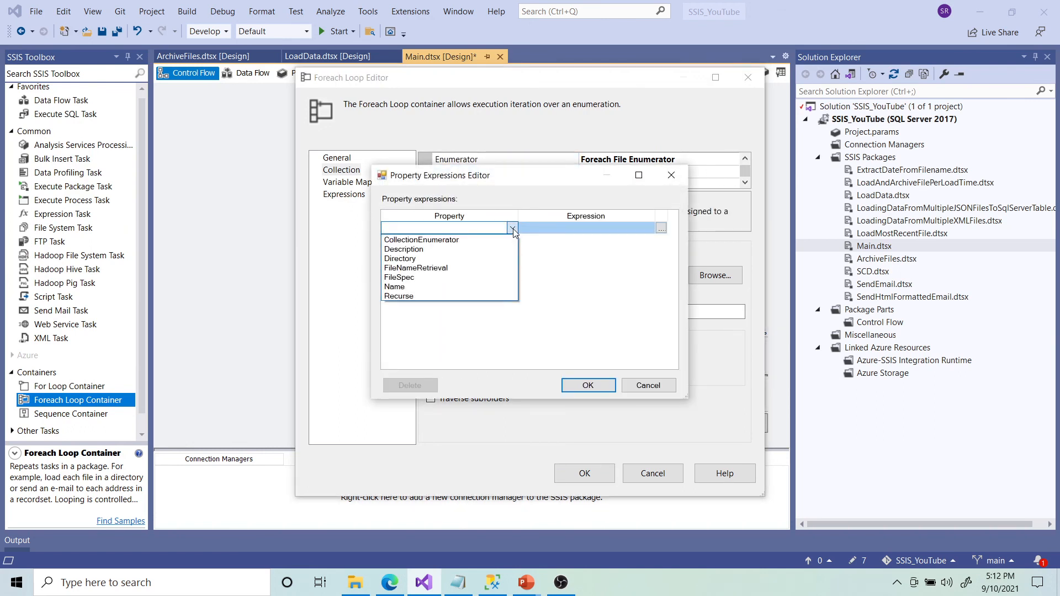
click(453, 257)
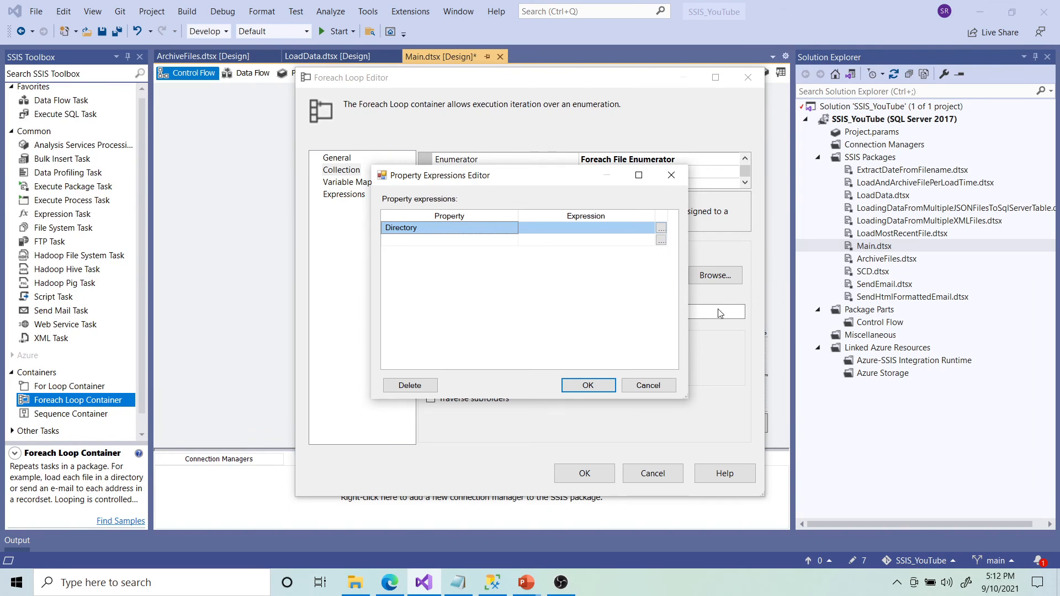
click(660, 229)
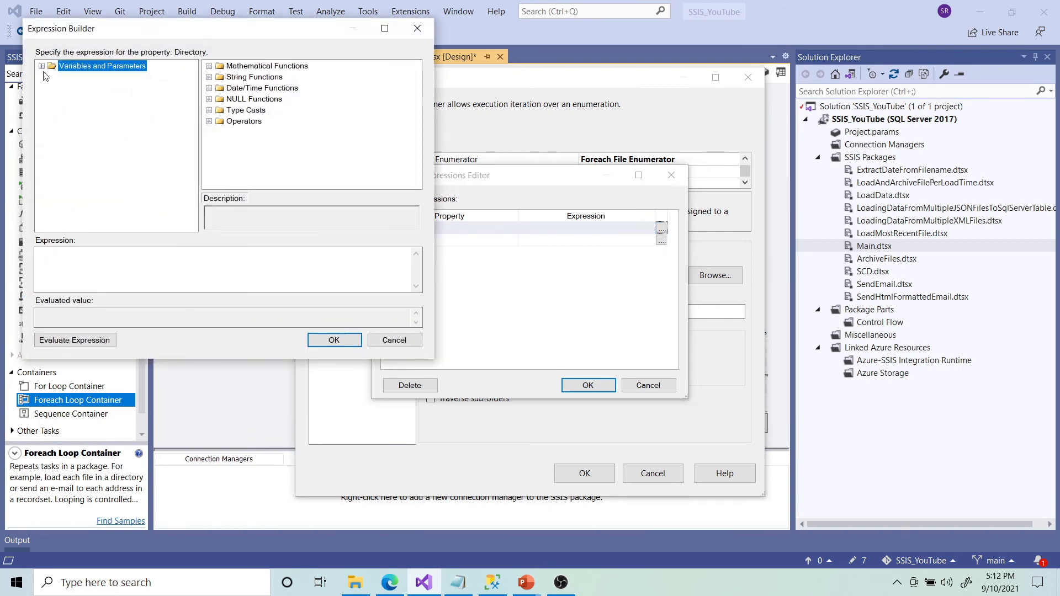
click(42, 66)
drag(102, 100, 117, 271)
click(88, 340)
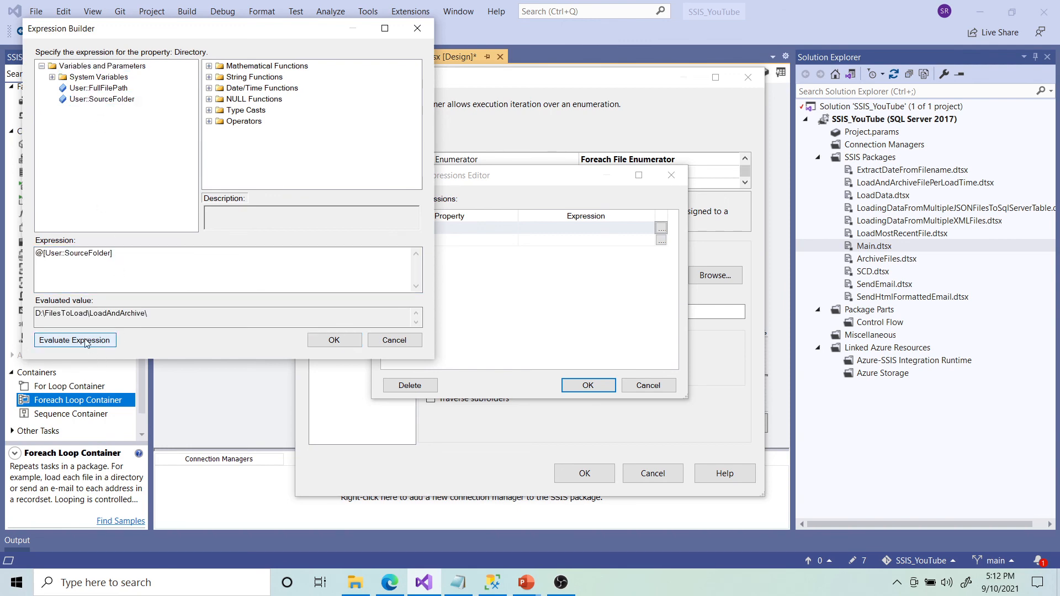
click(333, 339)
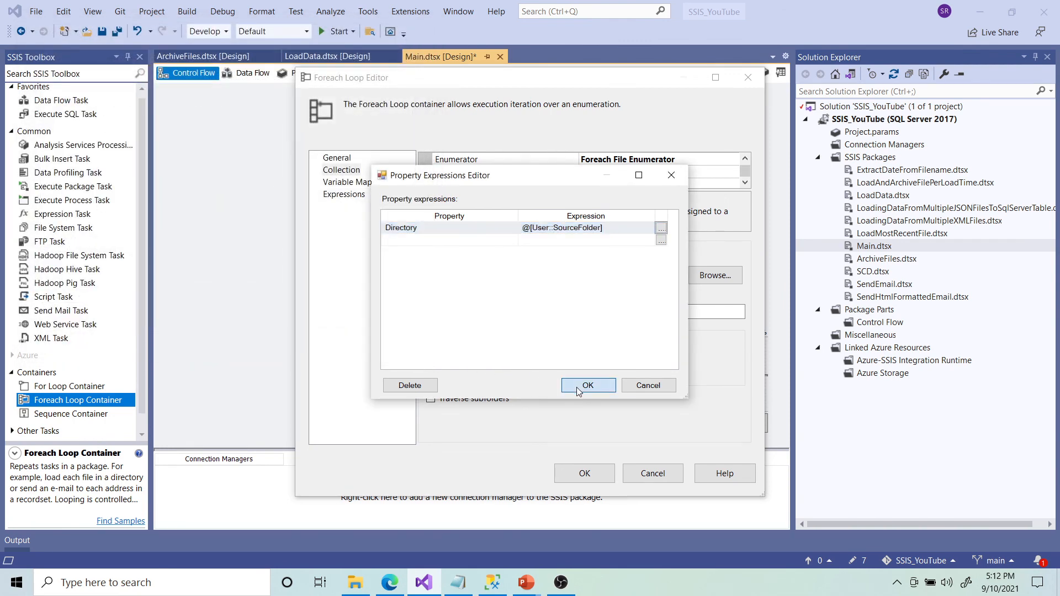
click(583, 386)
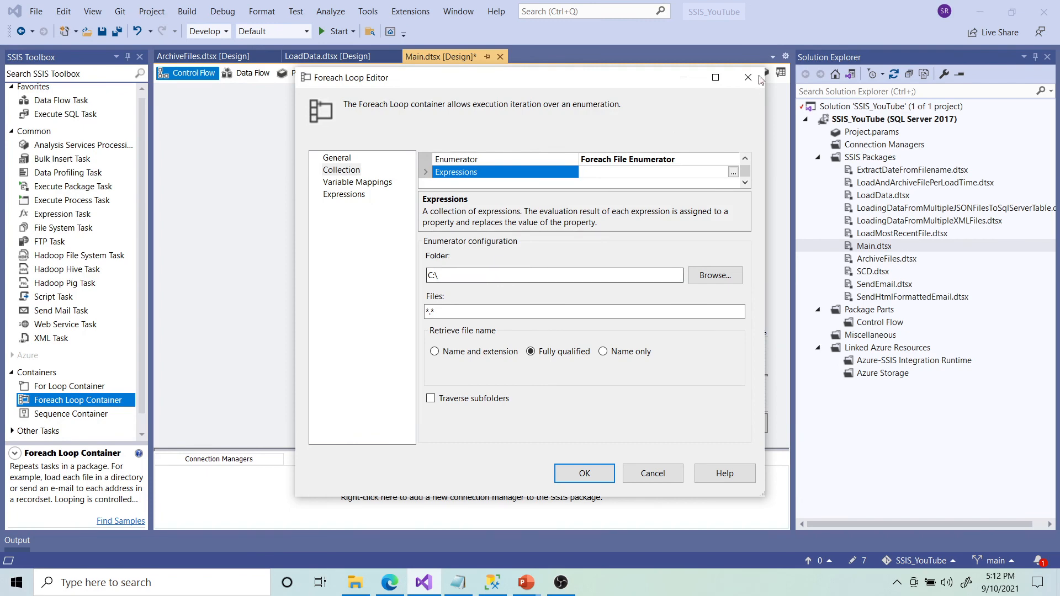
Restrict the enumerated files to *.xlsx, map the collection value to User::FullFilePath at index 0, and accept the loop settings.
click(496, 313)
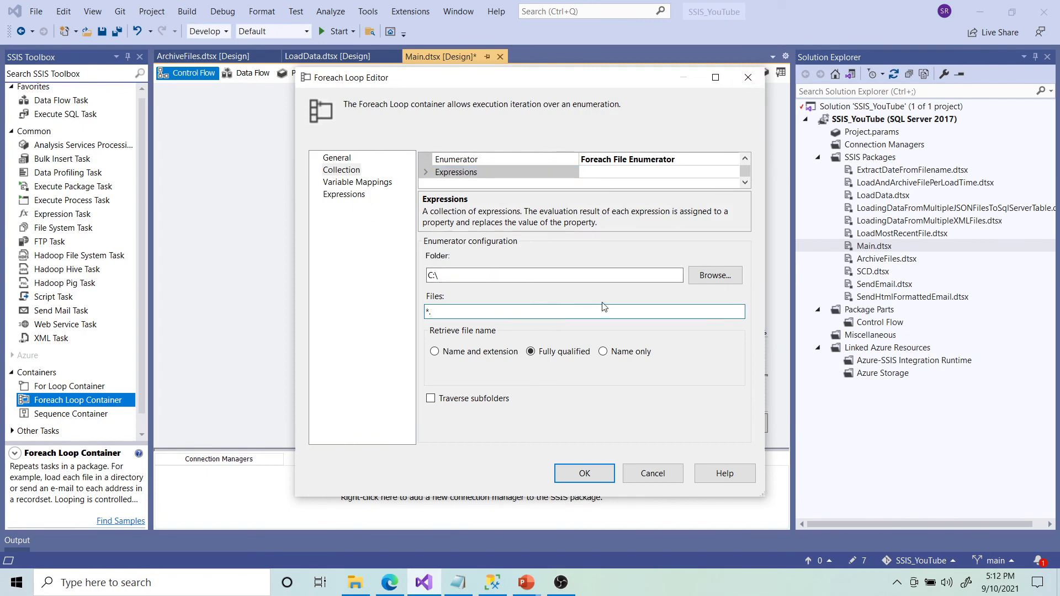
text(xlsx)
click(339, 183)
click(479, 194)
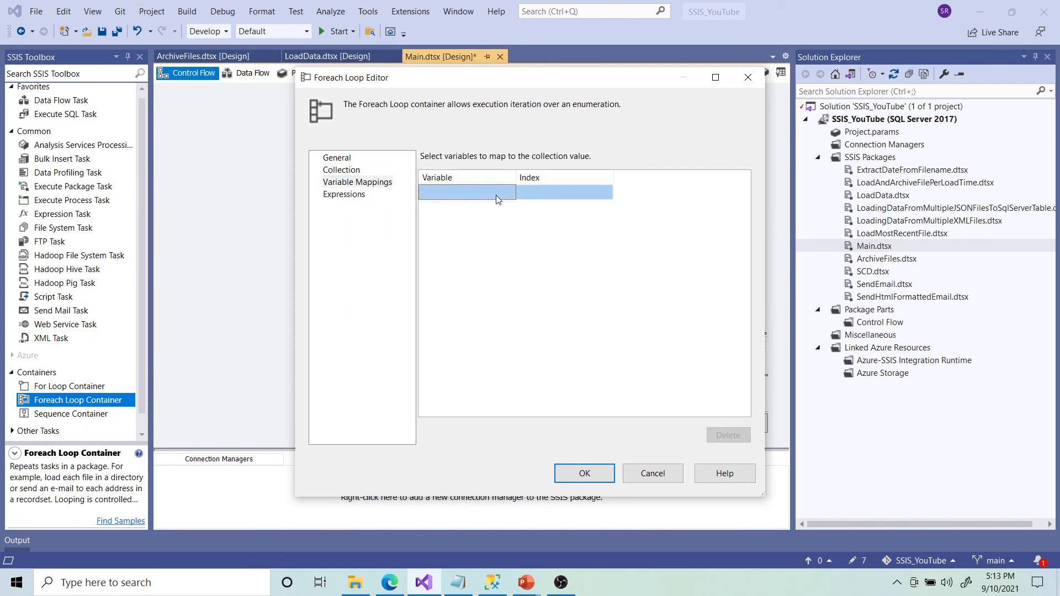
click(510, 192)
click(495, 223)
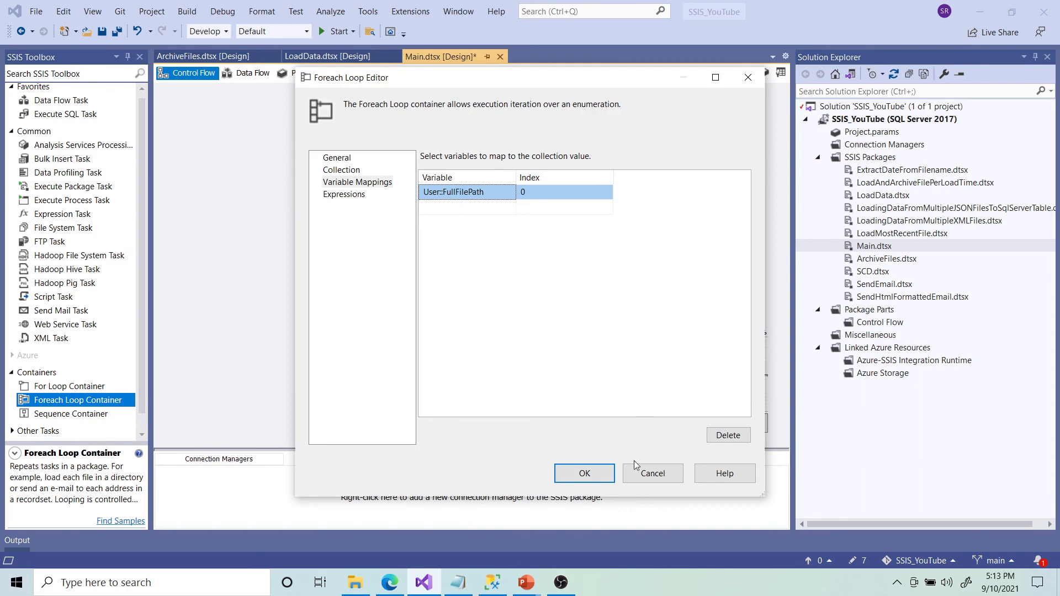
click(585, 476)
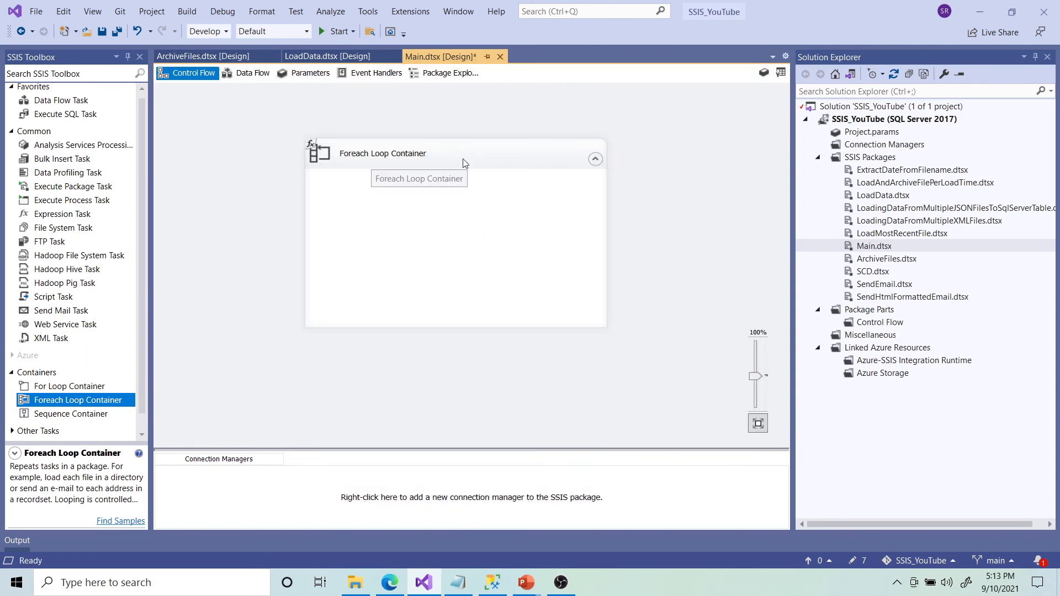
Examine the source files in File Explorer and the full OrderList1.xlsx path in Notepad, and return to Visual Studio.
click(495, 586)
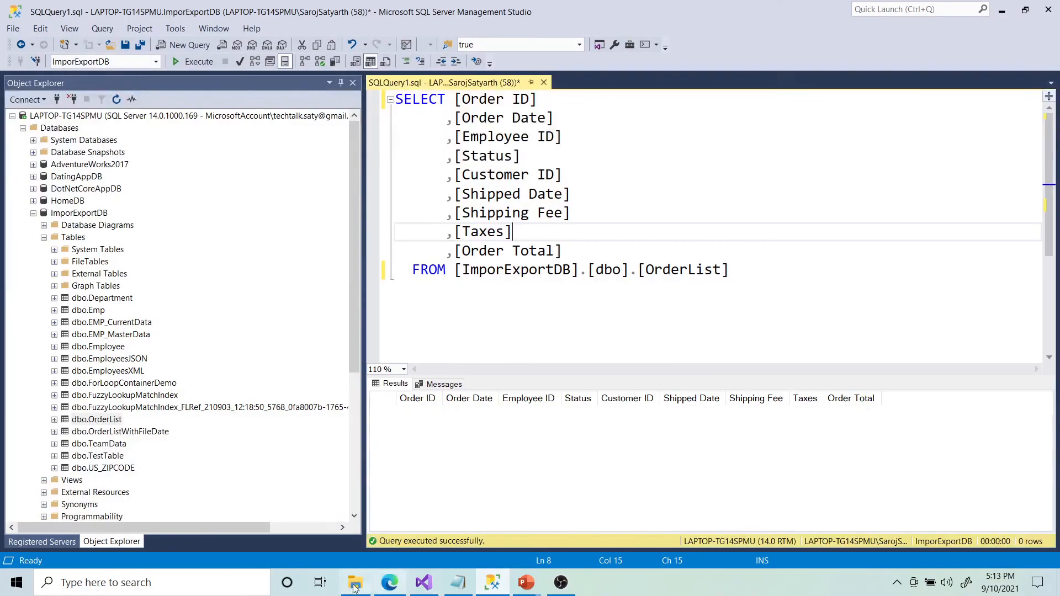
click(357, 585)
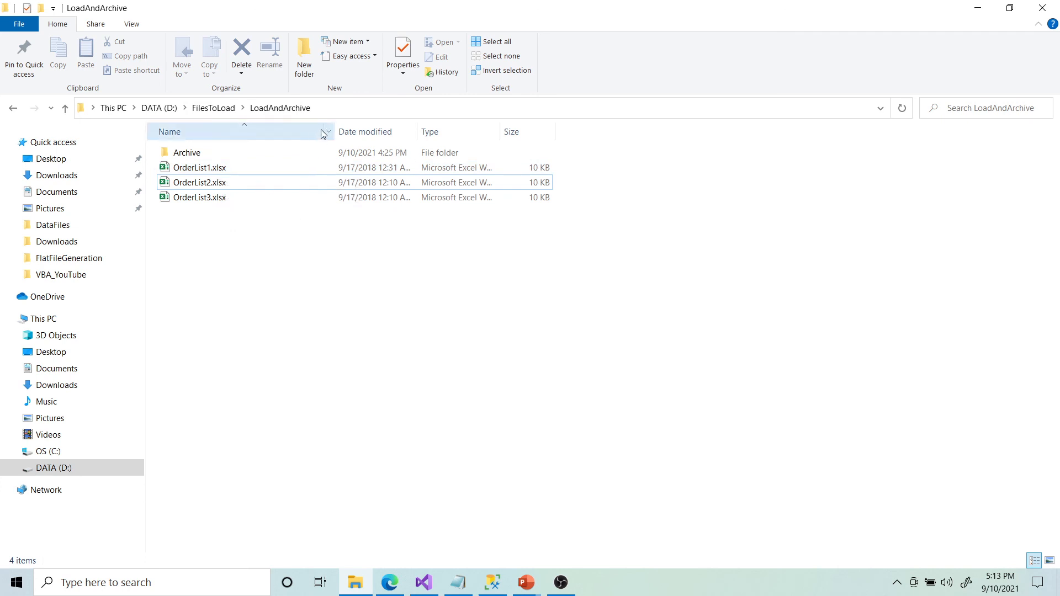
click(453, 589)
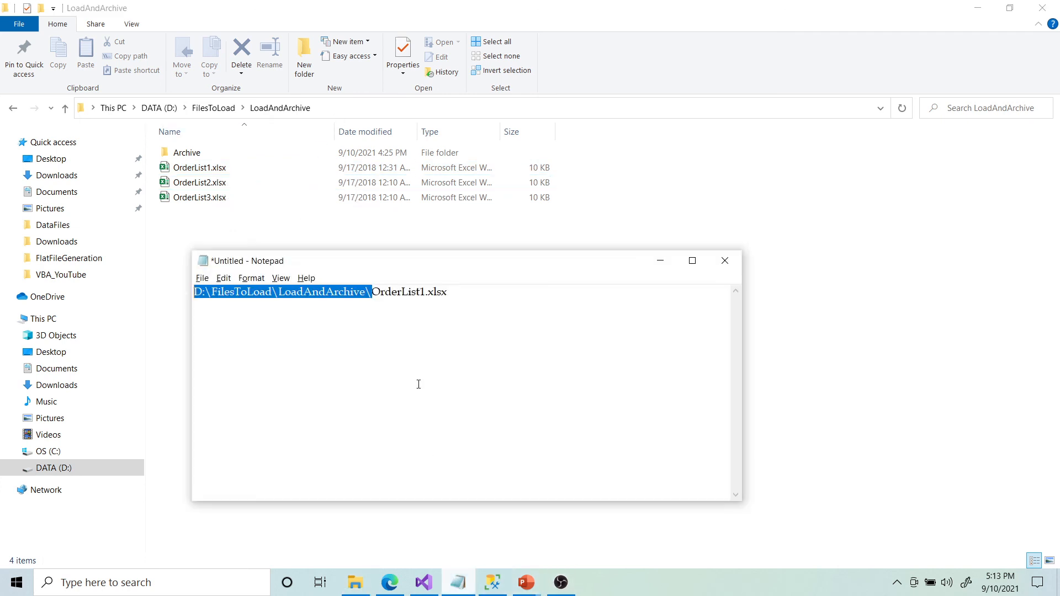
drag(455, 301, 155, 296)
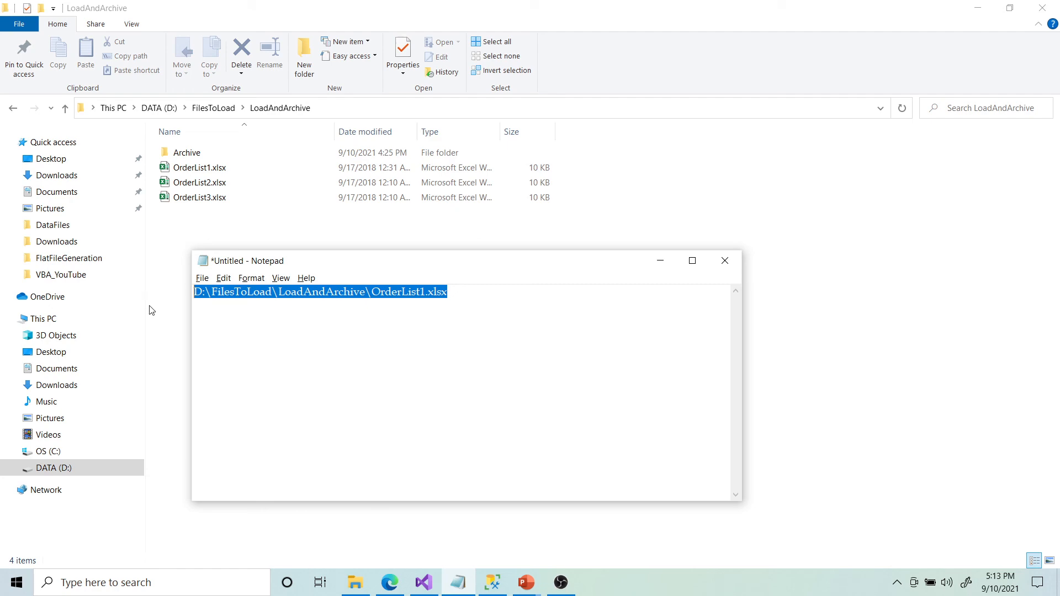
click(423, 585)
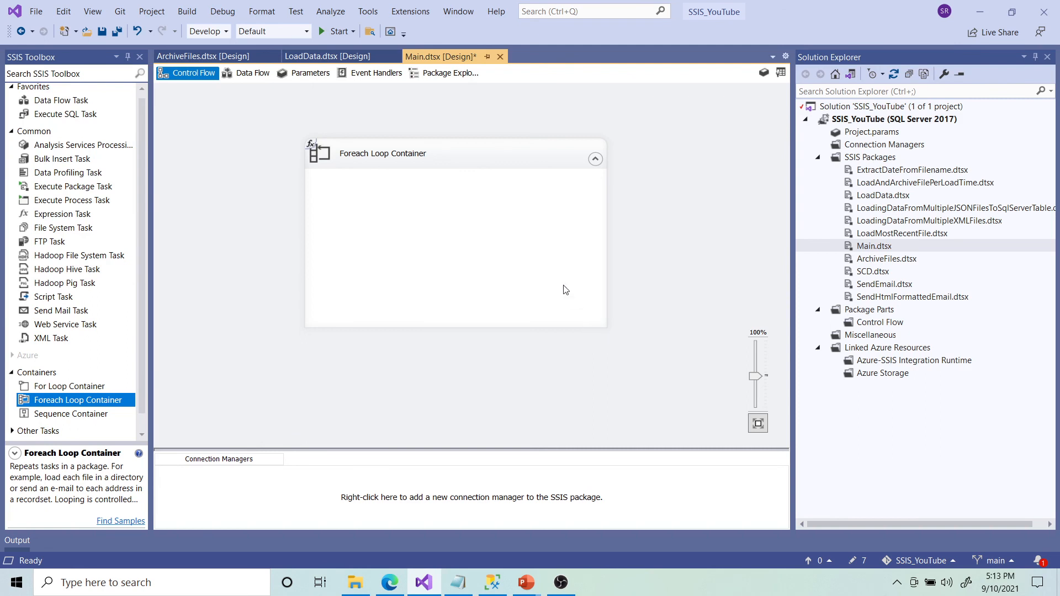
Add two Execute Package Tasks inside the Foreach Loop Container and arrange them one above the other.
click(59, 190)
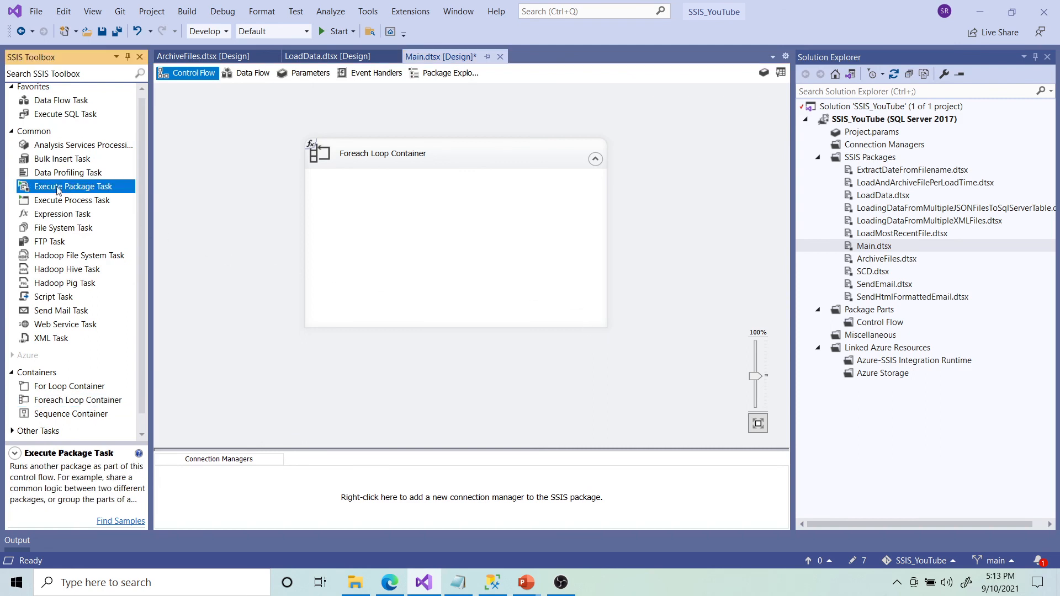
drag(58, 190, 414, 202)
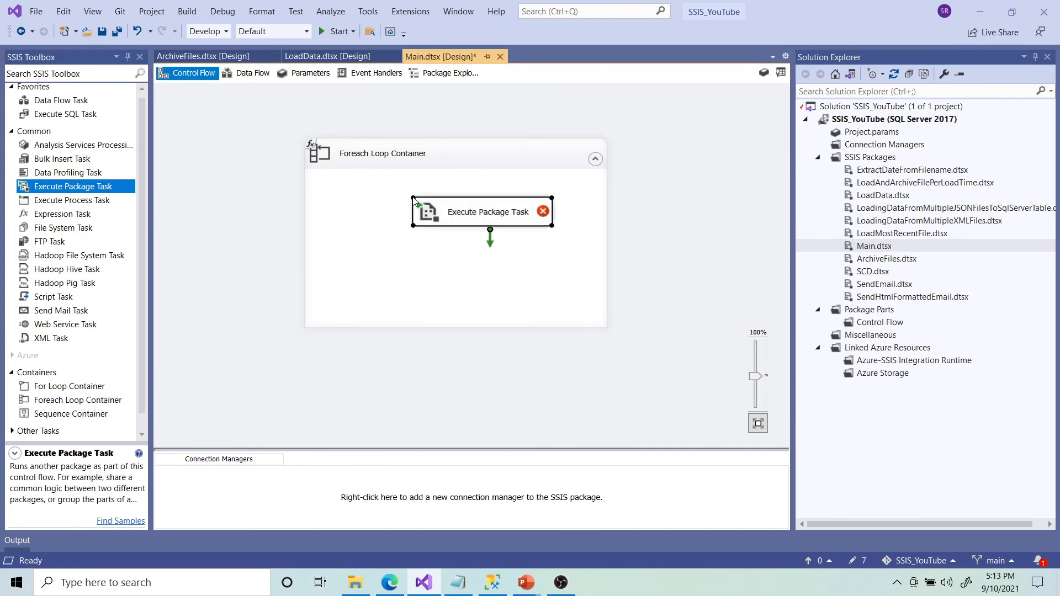
click(83, 201)
drag(72, 188, 435, 268)
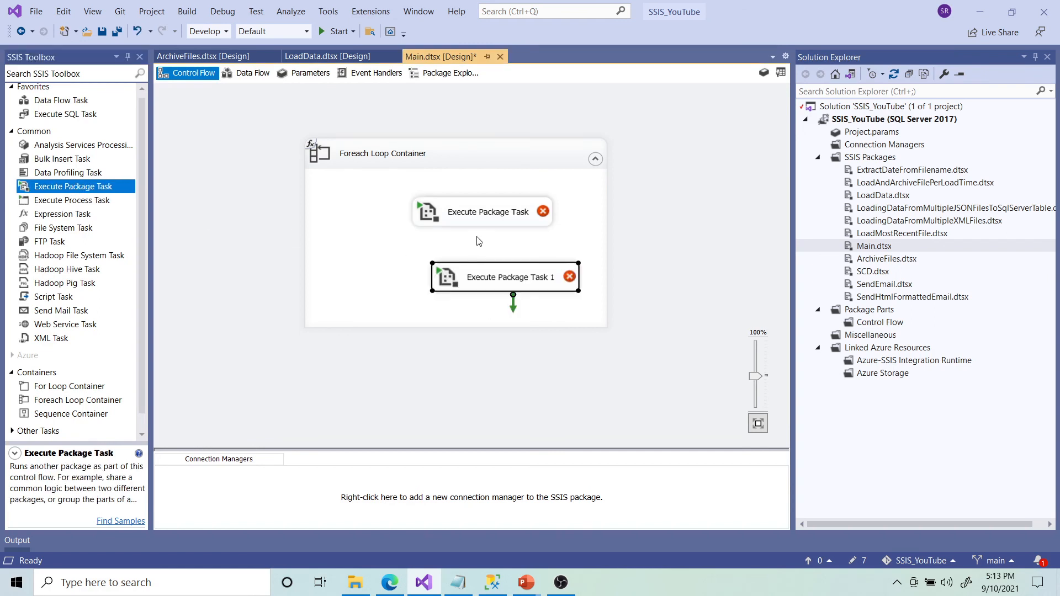
drag(485, 218, 449, 210)
drag(517, 282, 466, 285)
Rename the upper Execute Package Task as Load Data.
click(440, 210)
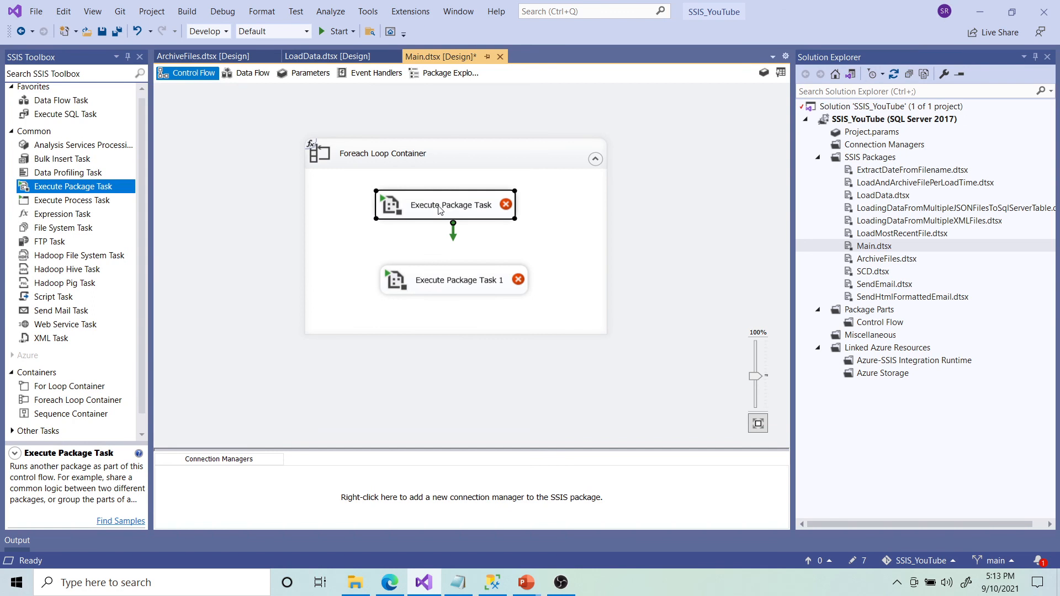
click(440, 211)
text(Lo)
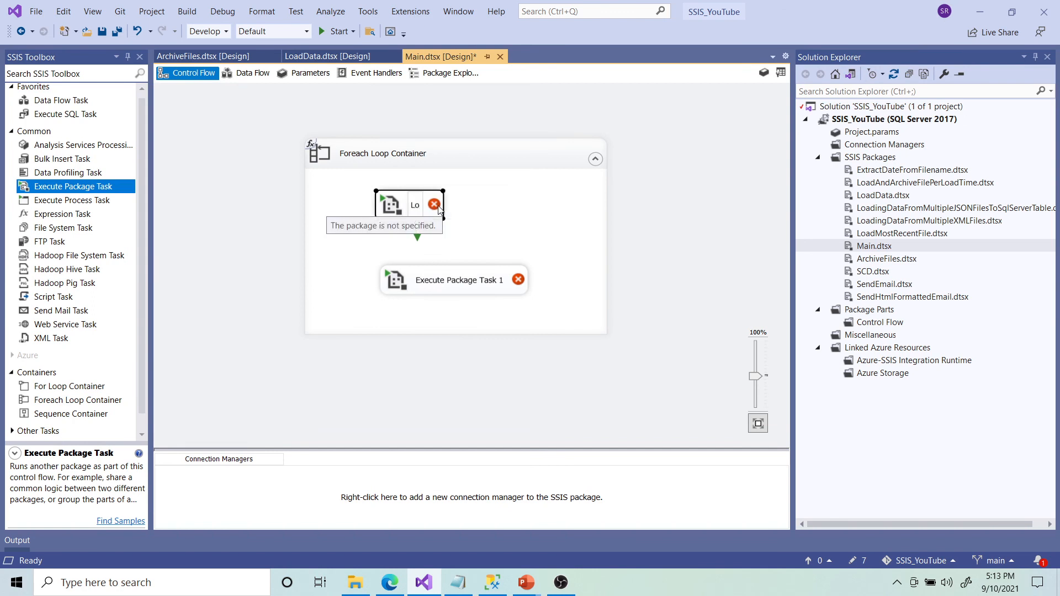
text(ad Data)
click(532, 275)
Rename the lower Execute Package Task as Archive Files.
click(439, 283)
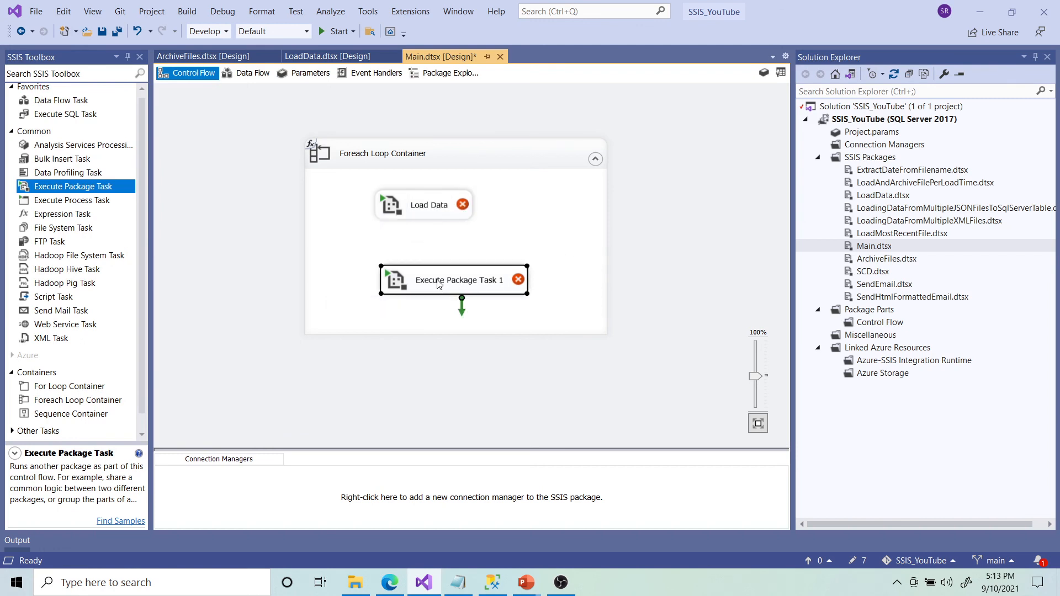
click(439, 283)
text(Arch)
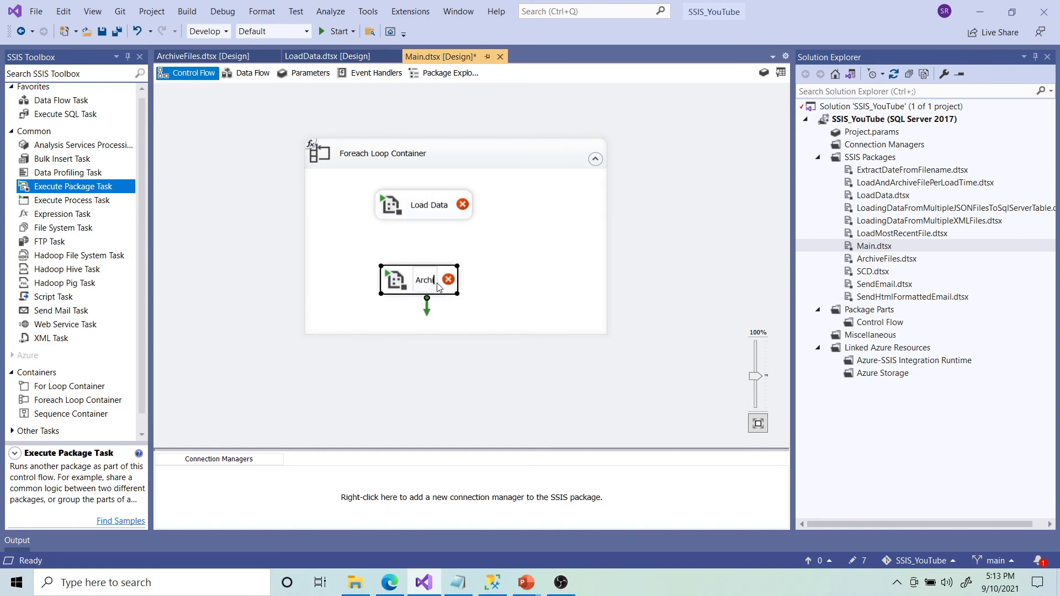
text(ive Files)
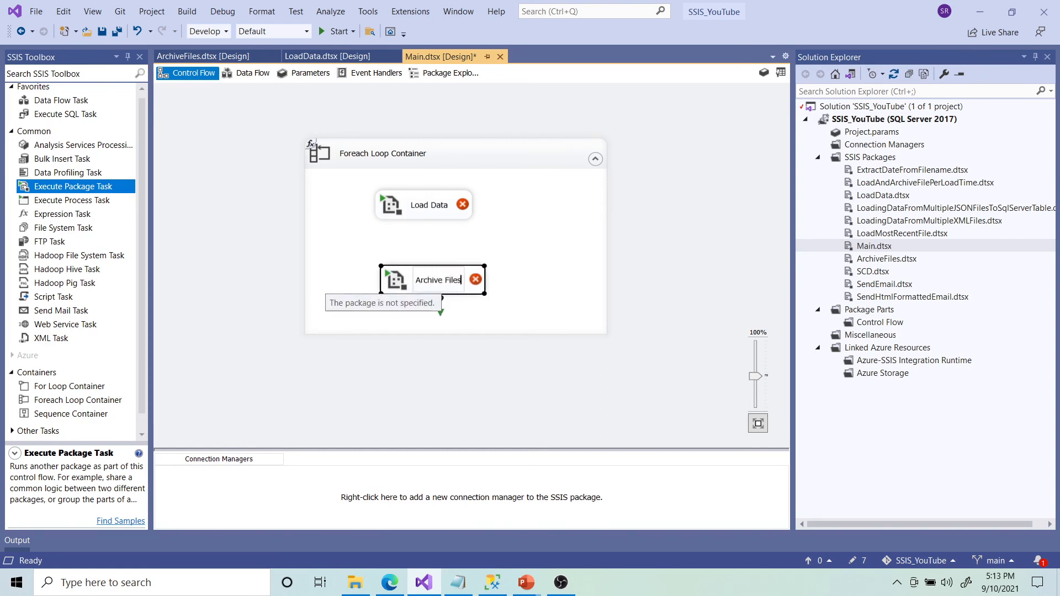
click(685, 258)
Align the two tasks within the loop and link Load Data to Archive Files with a precedence constraint.
drag(443, 286, 426, 280)
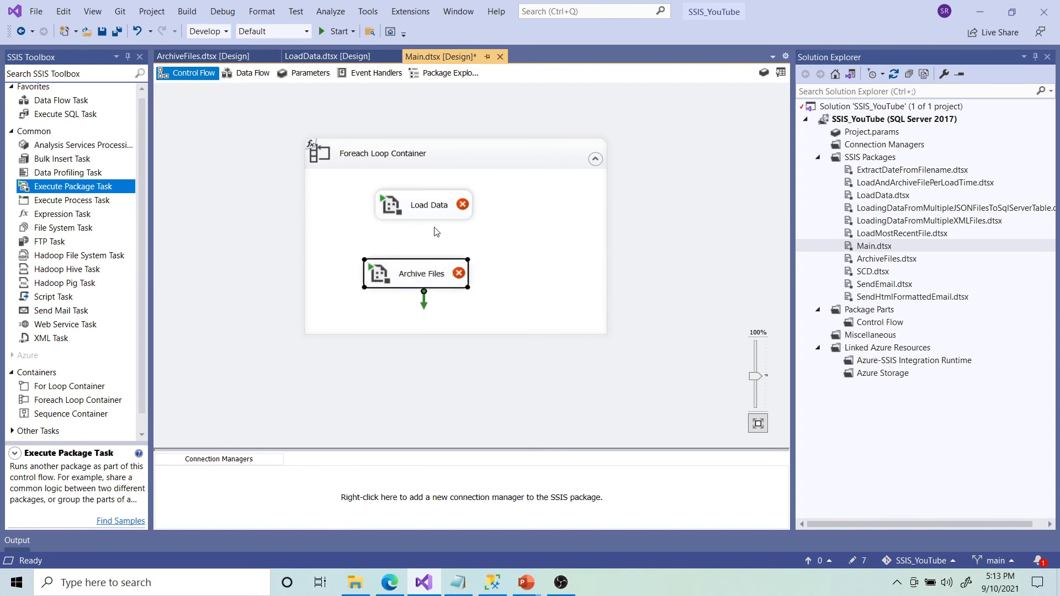
drag(432, 215, 466, 217)
drag(439, 276, 470, 274)
click(465, 219)
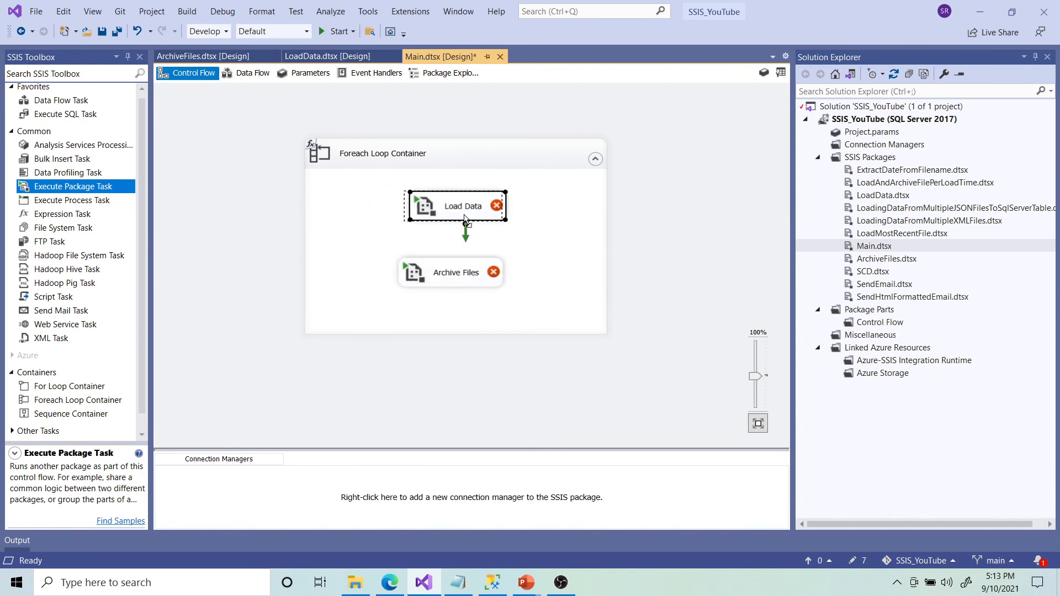
drag(465, 218, 479, 276)
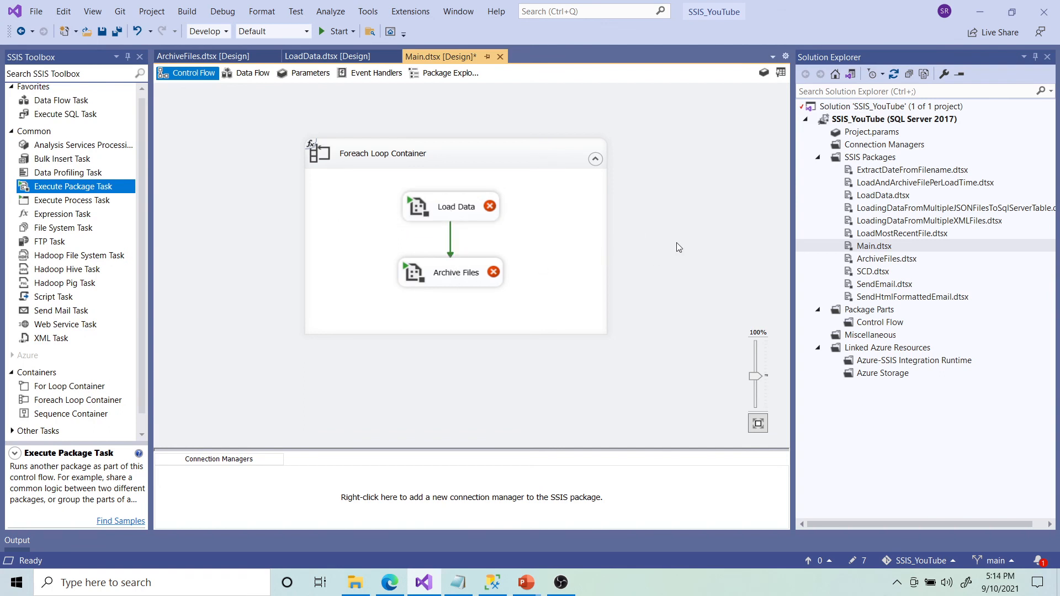
Open the package reference settings of the Load Data task.
click(462, 215)
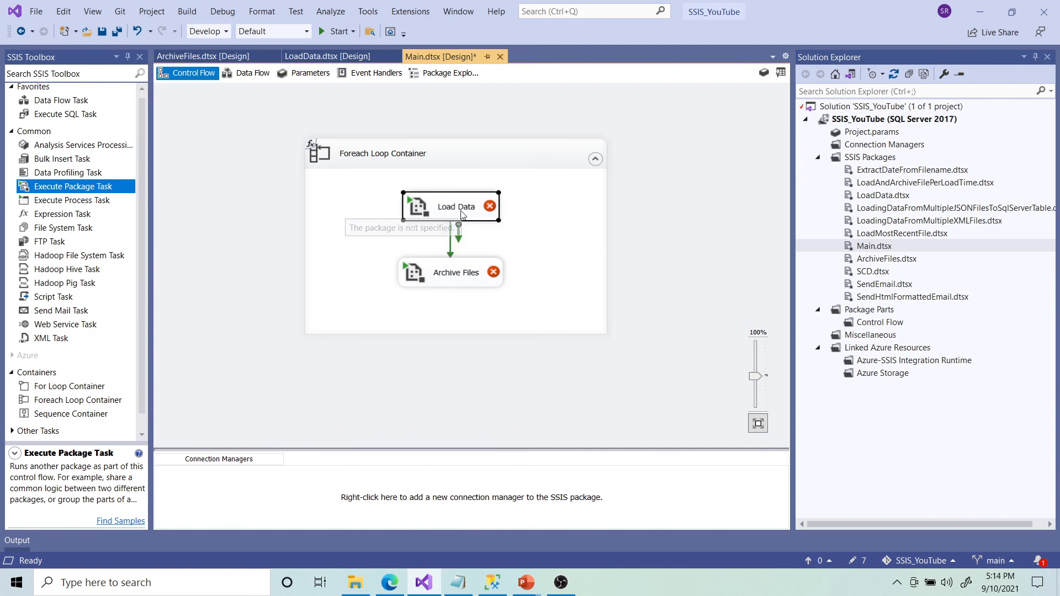
double_click(463, 215)
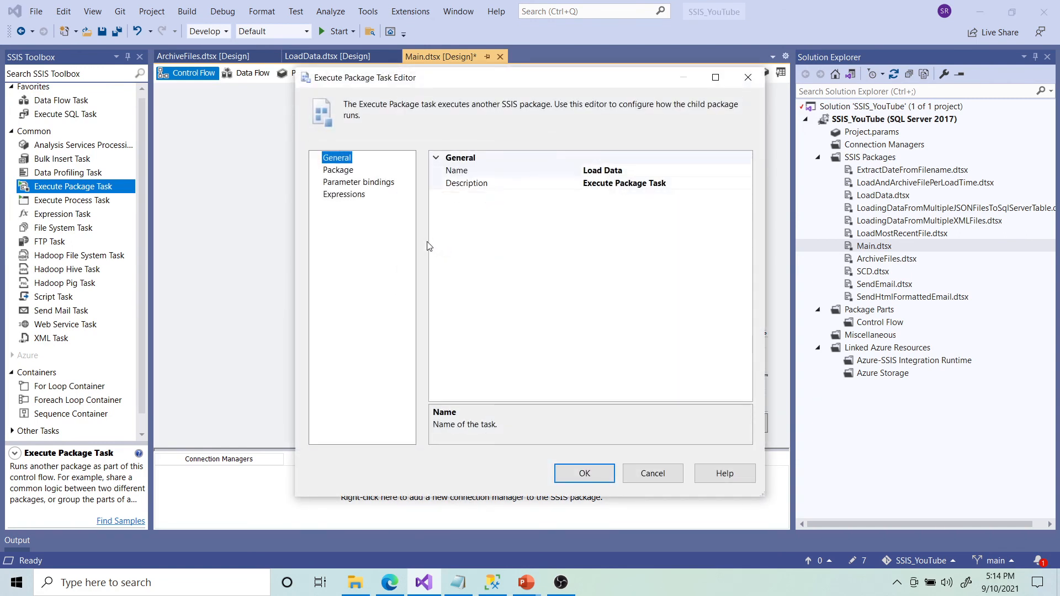
click(346, 173)
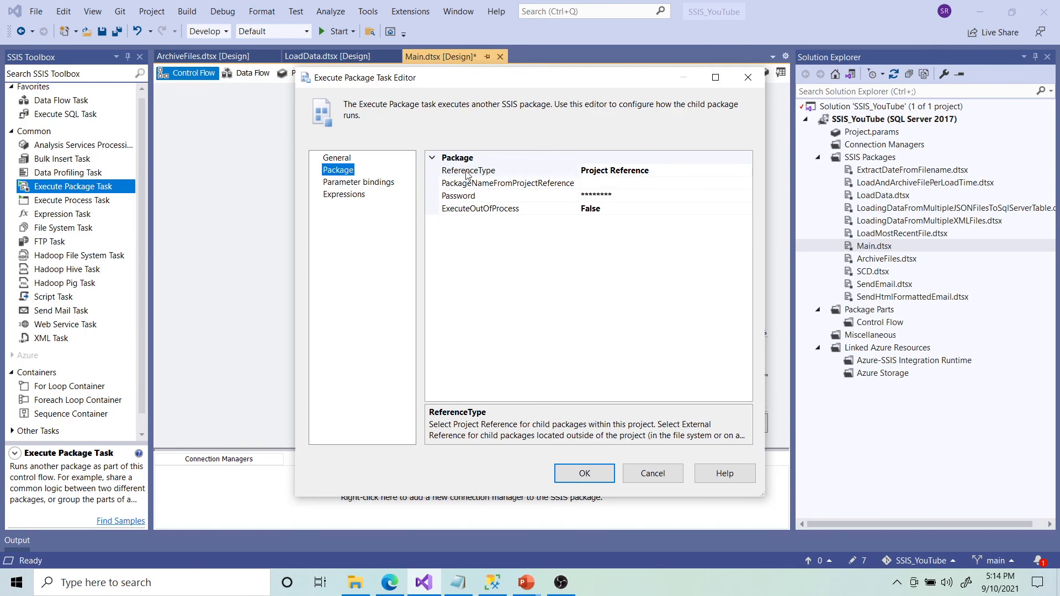
Try the External Reference type, examine its storage location options, and restore Project Reference.
click(730, 172)
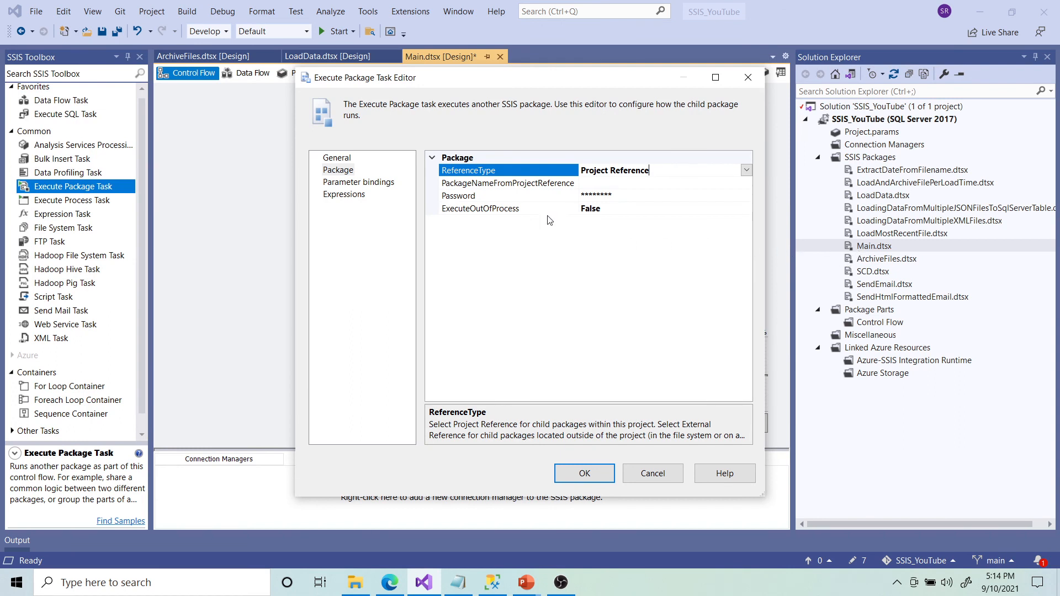
click(746, 172)
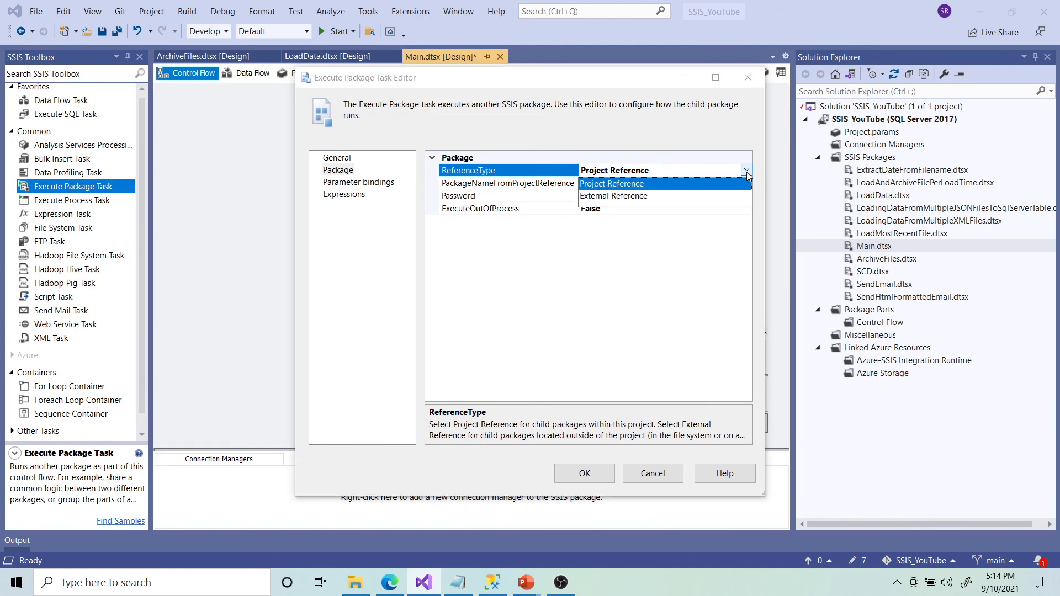
click(619, 201)
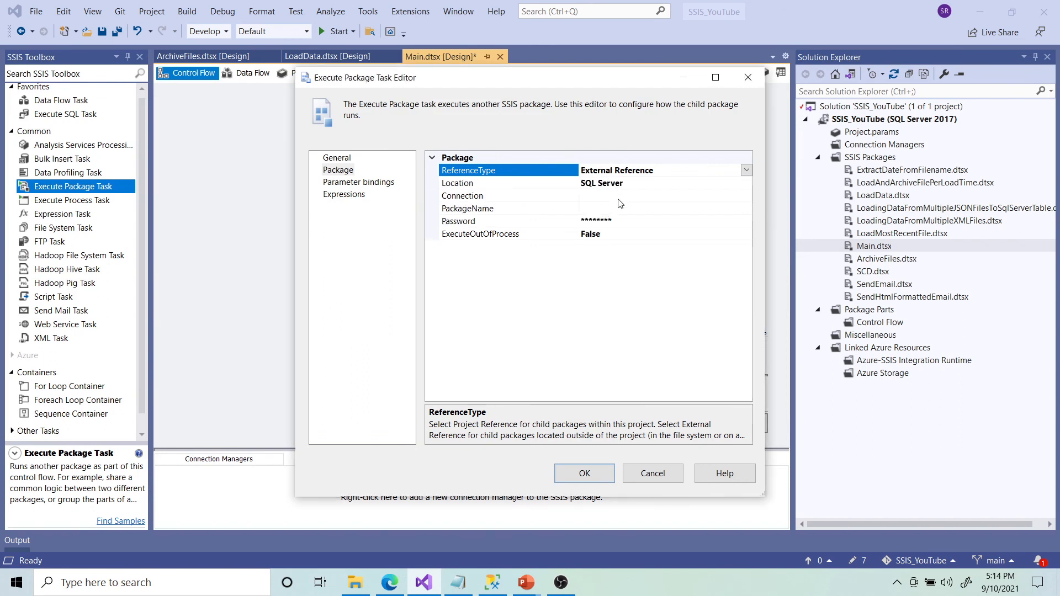
click(727, 183)
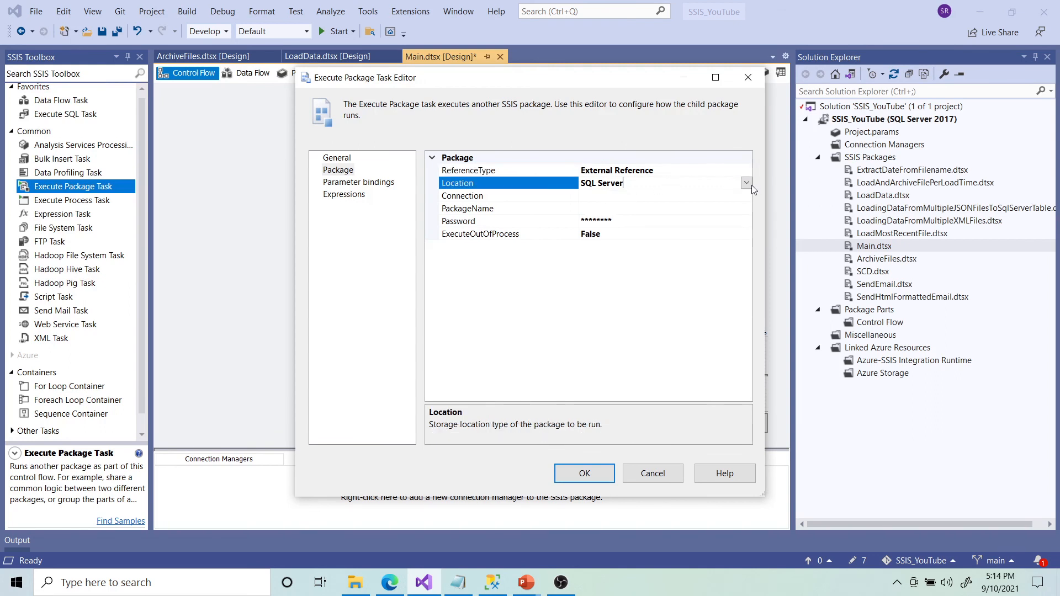
click(748, 184)
click(619, 196)
click(747, 183)
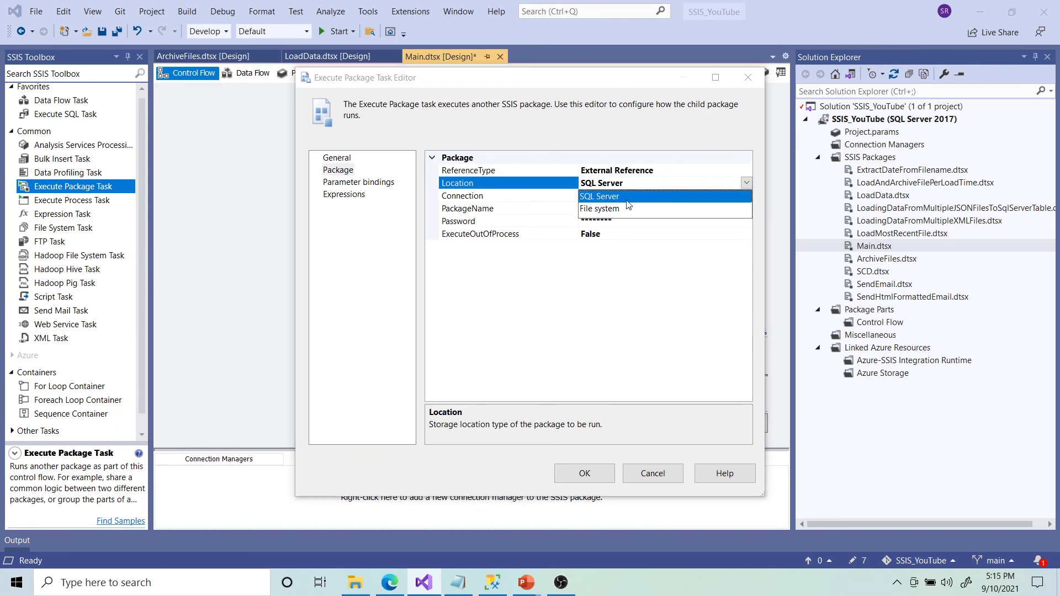
click(688, 178)
click(735, 171)
click(746, 170)
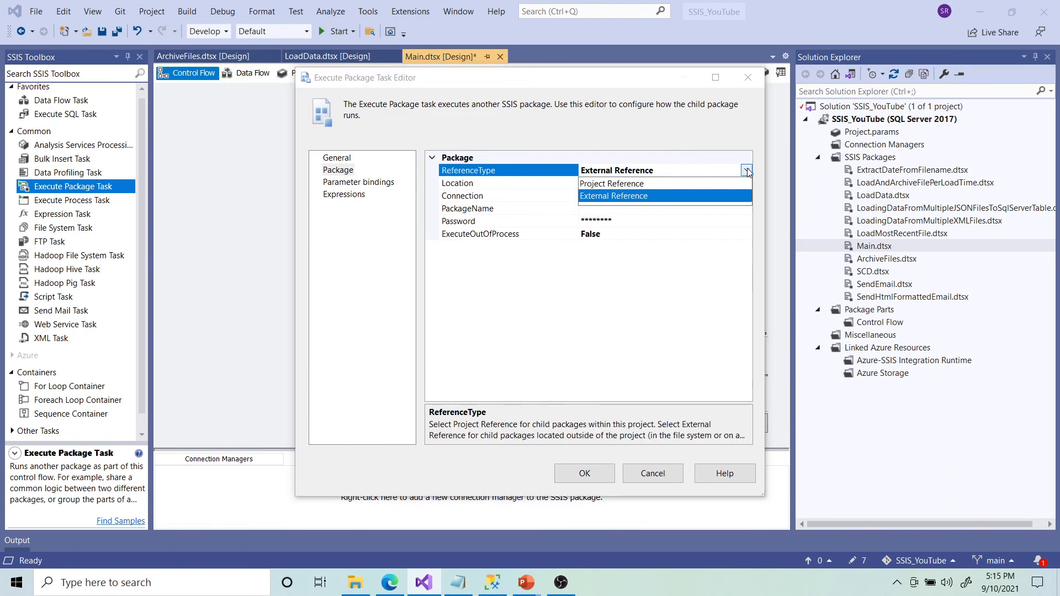
click(669, 185)
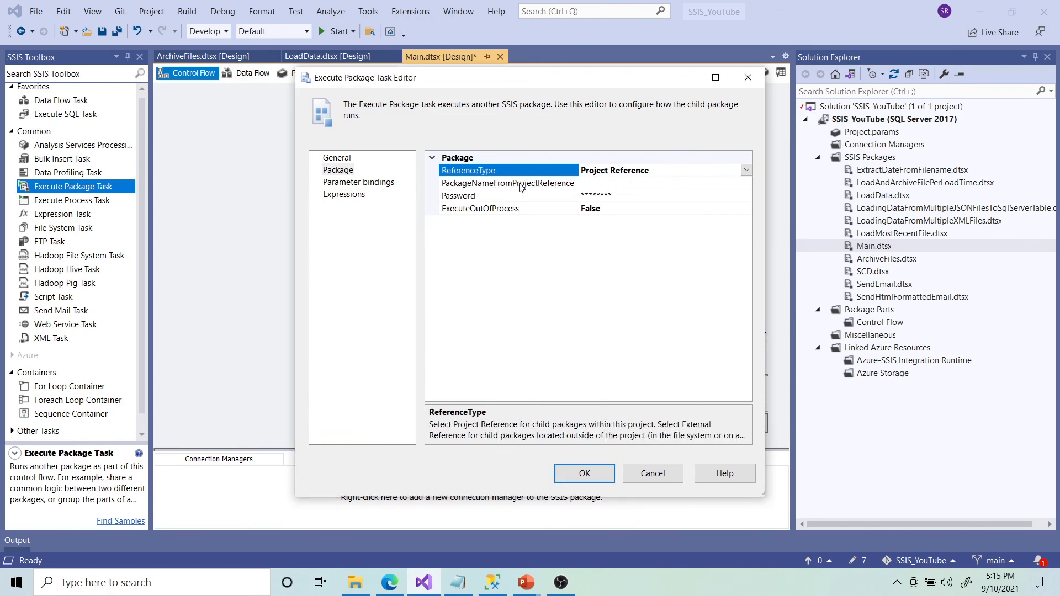
Choose LoadData.dtsx as the child package that the Load Data task runs.
click(586, 184)
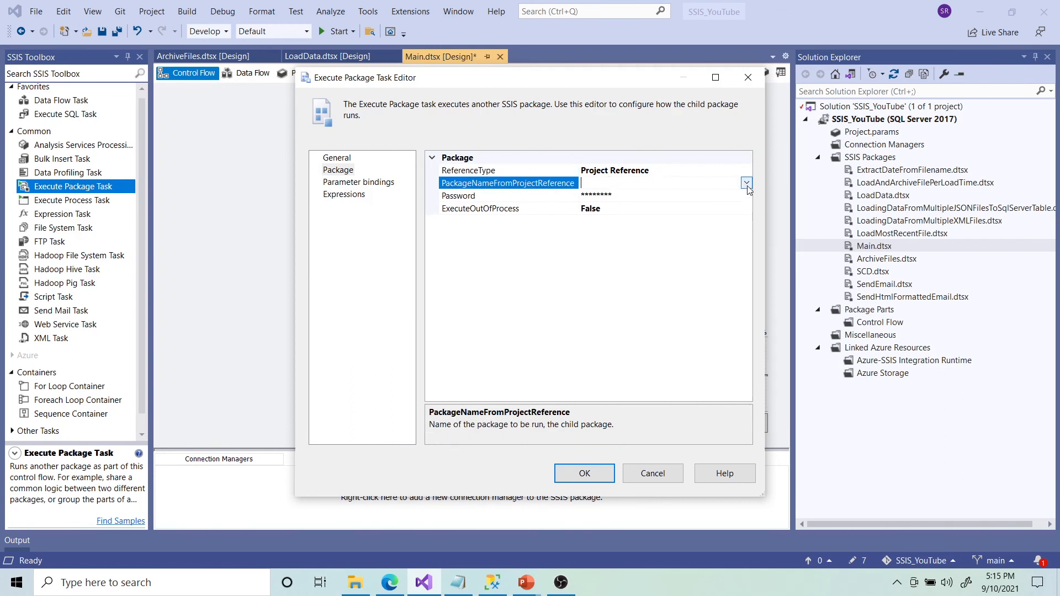
click(746, 183)
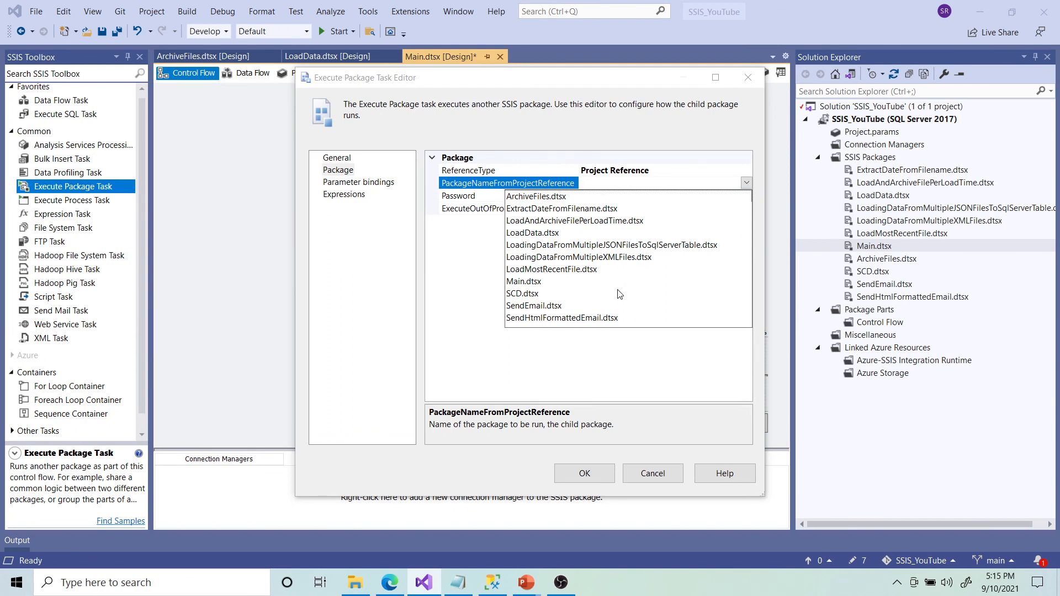
click(533, 233)
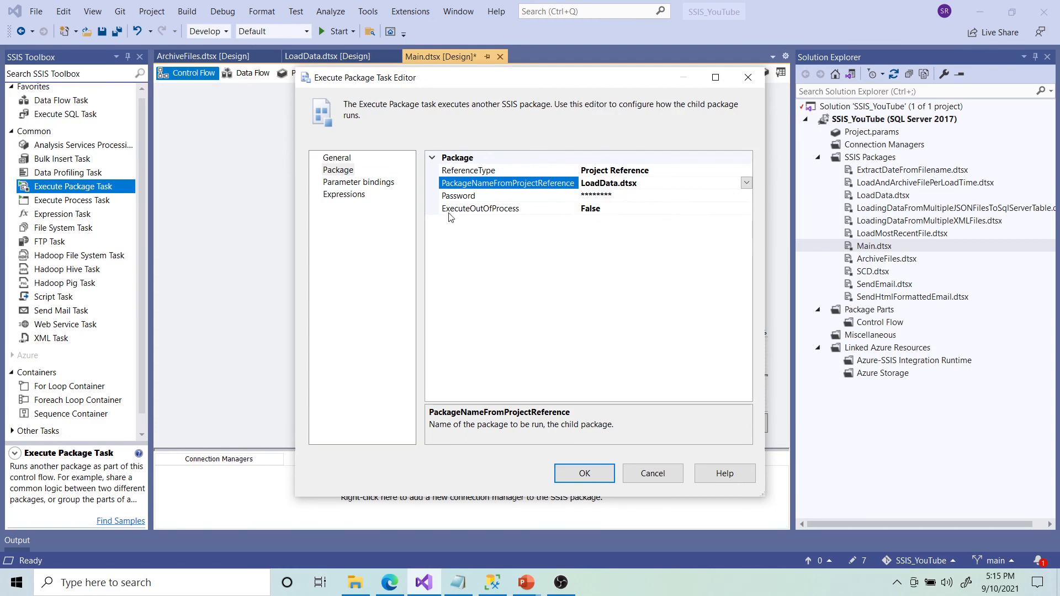
Add a parameter binding that maps the child package parameter FileToLoad to the variable User::FullFilePath.
click(349, 184)
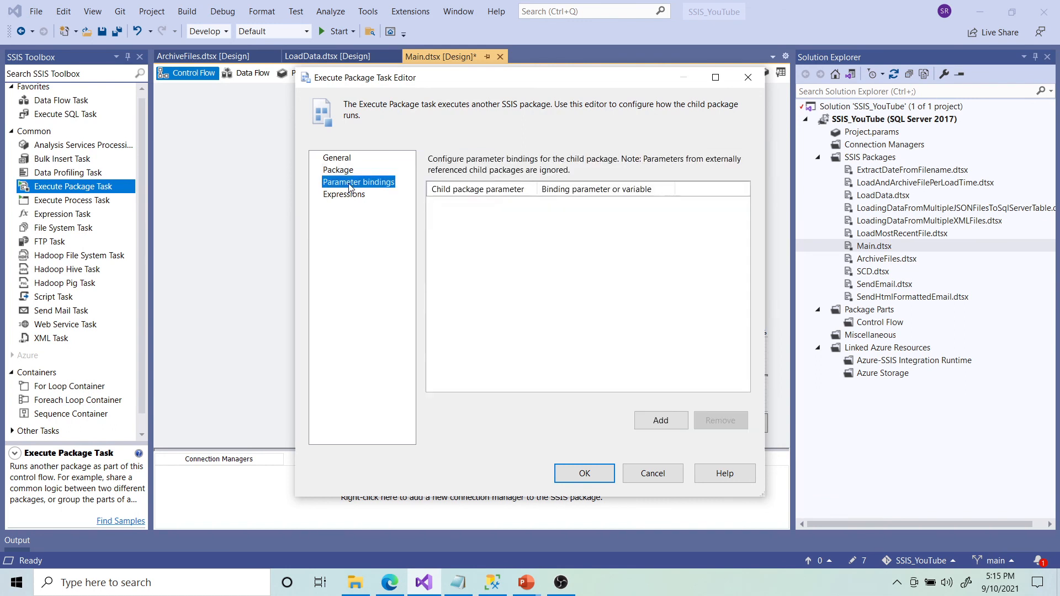
click(666, 423)
click(483, 206)
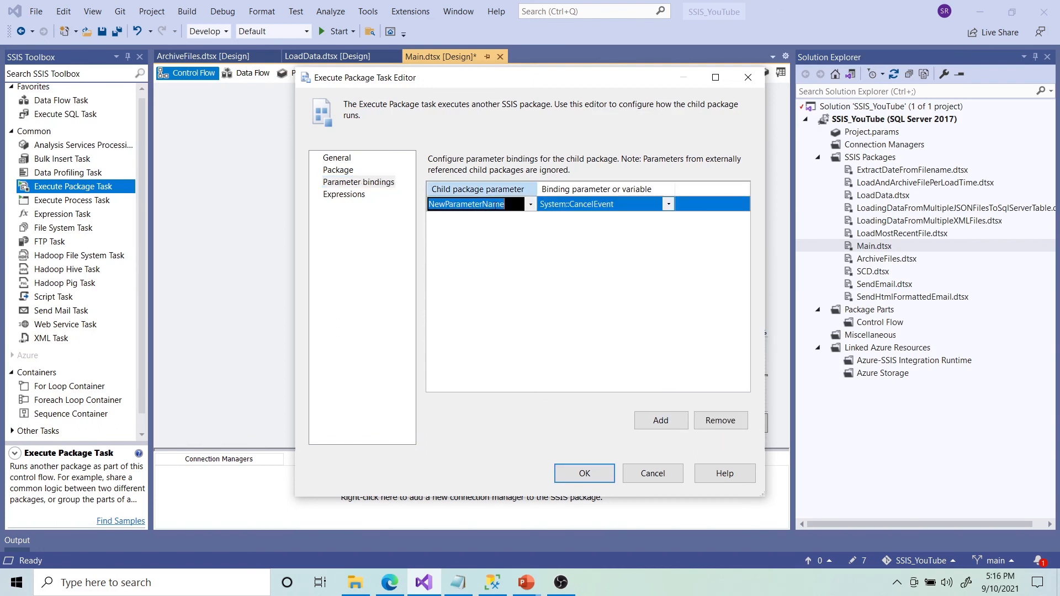
key(BackSpace)
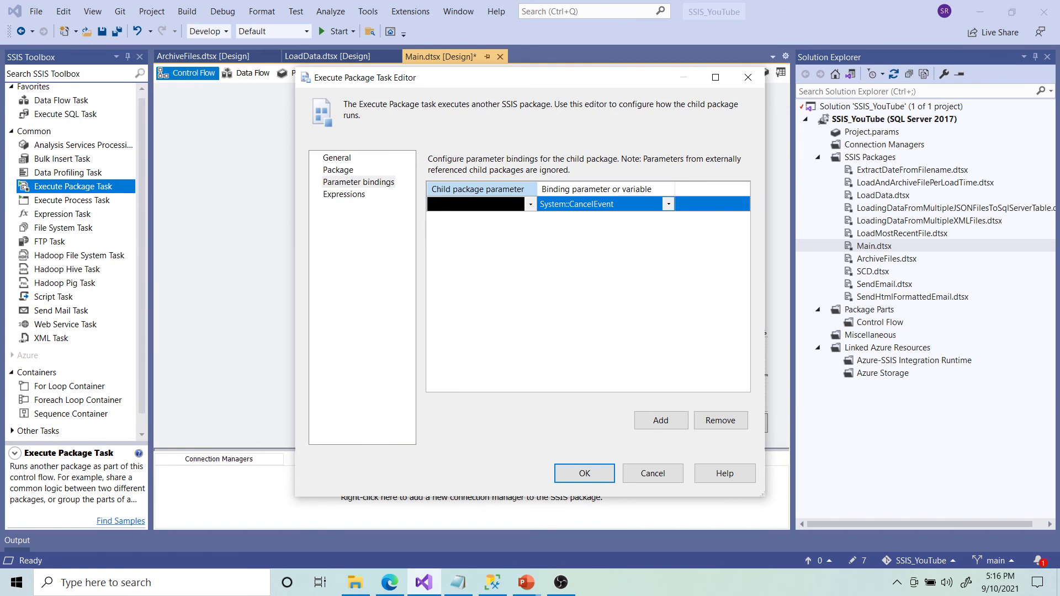
key(ctrl+a)
click(669, 204)
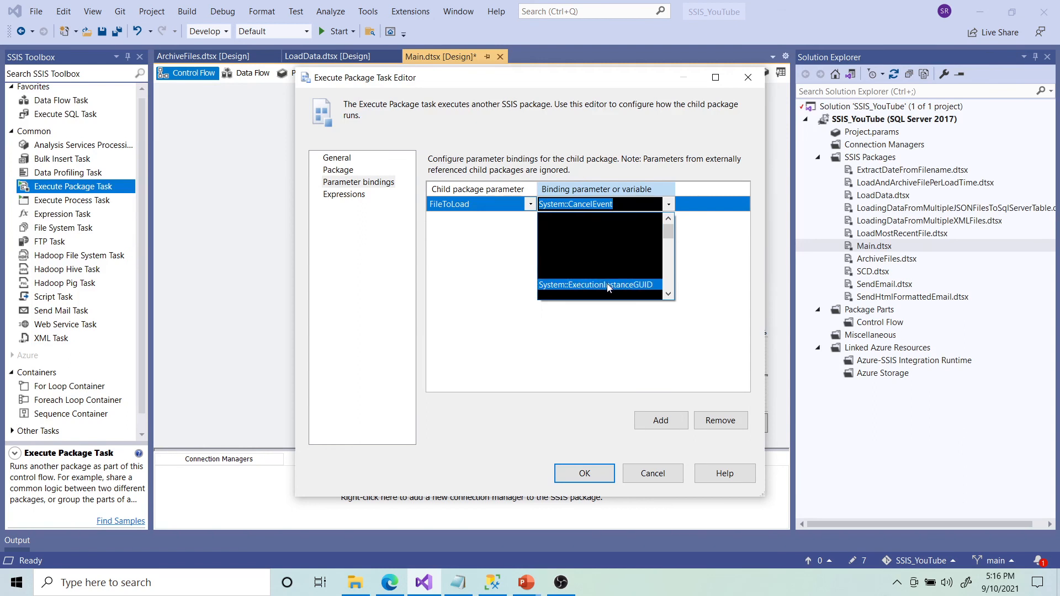
scroll(607, 294, down, 2)
scroll(607, 297, down, 4)
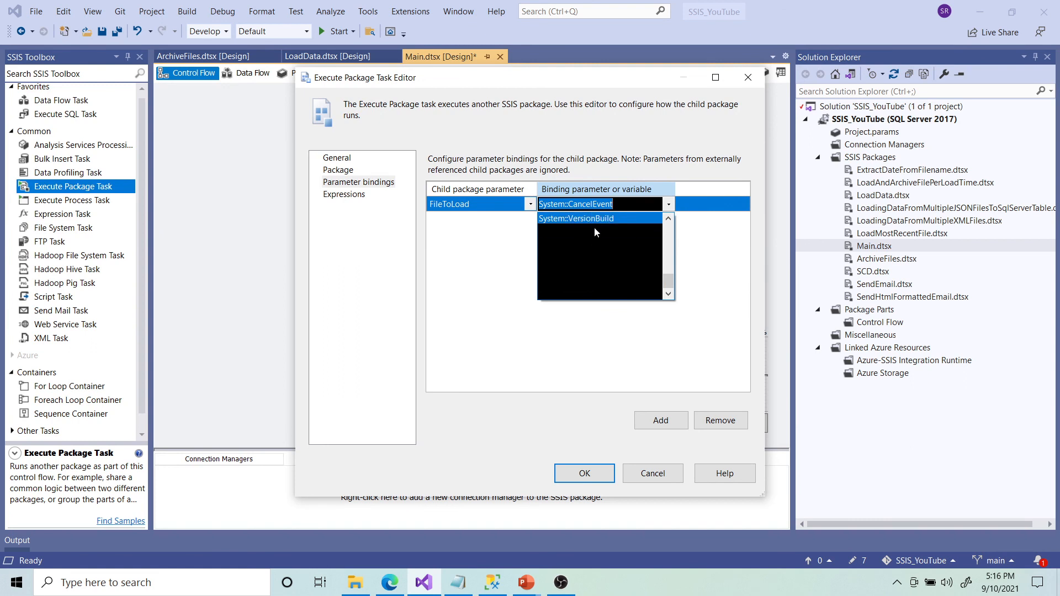
click(584, 274)
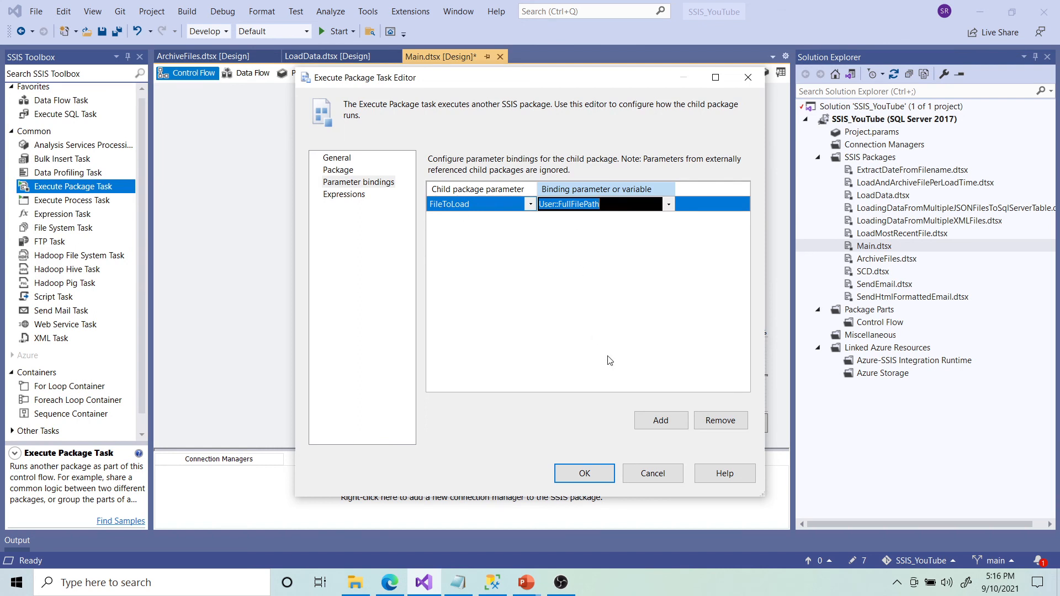
Accept the Load Data task settings and choose ArchiveFiles.dtsx as the child package that the Archive Files task runs.
click(585, 474)
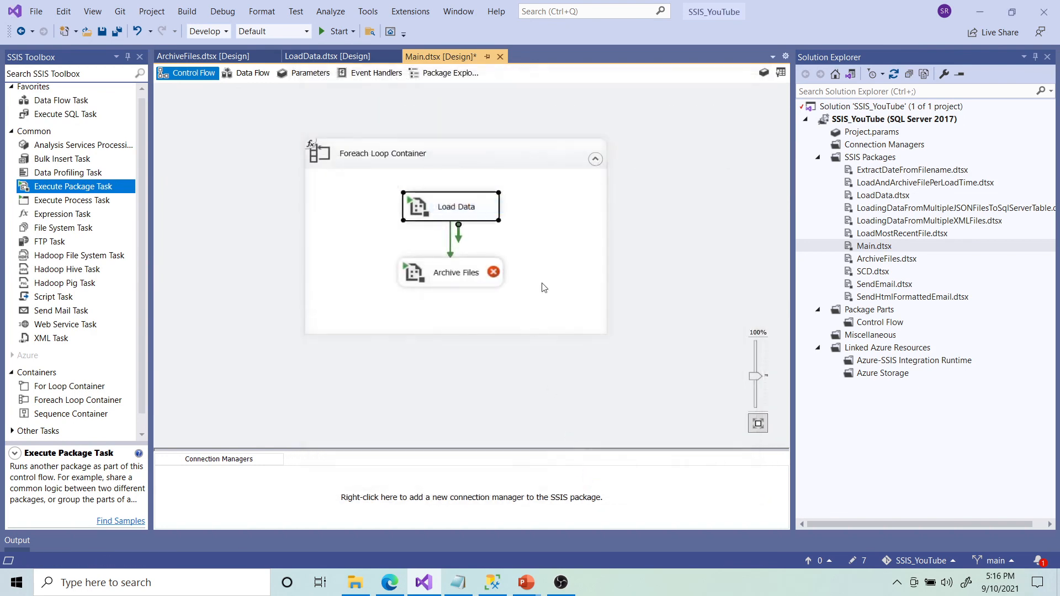
double_click(457, 279)
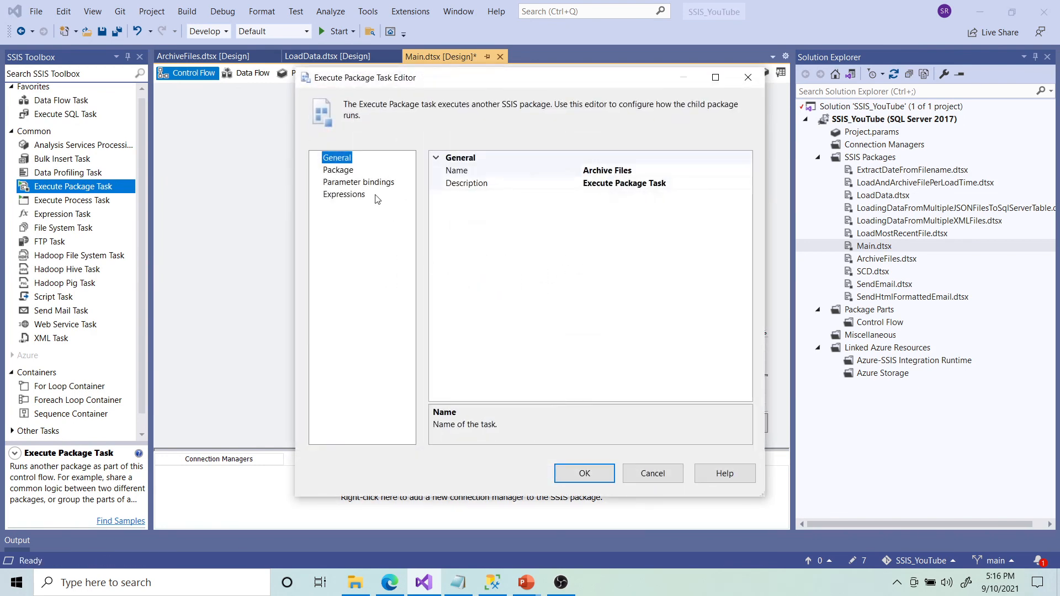
click(342, 172)
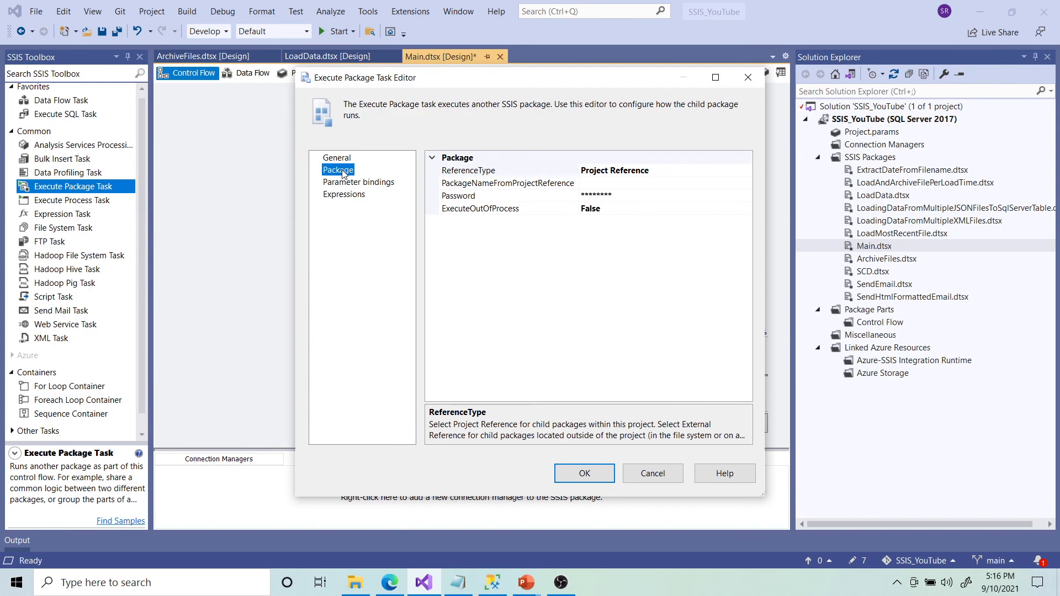
click(623, 186)
click(747, 184)
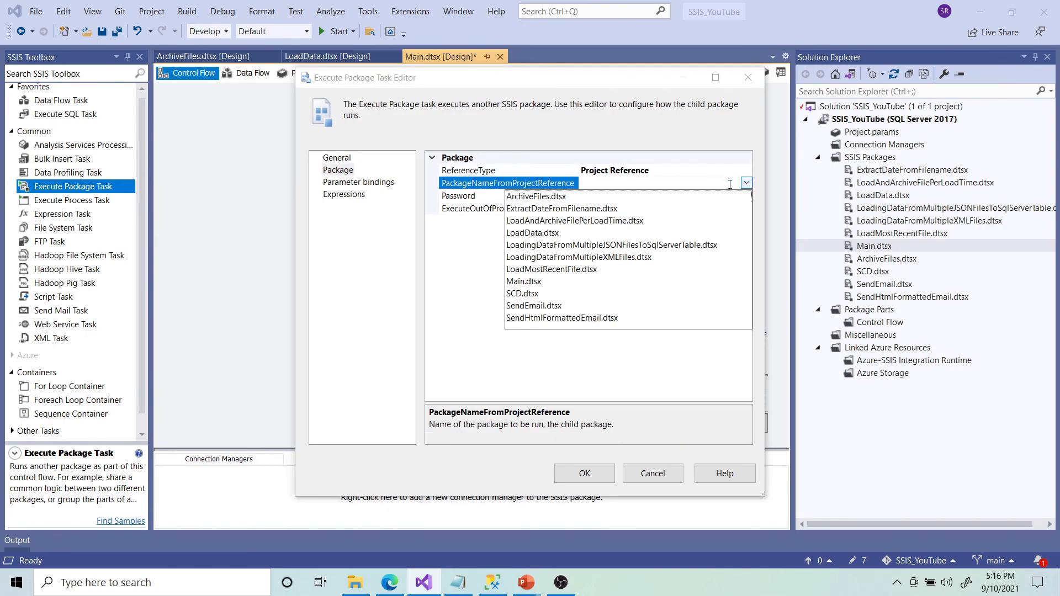
click(551, 198)
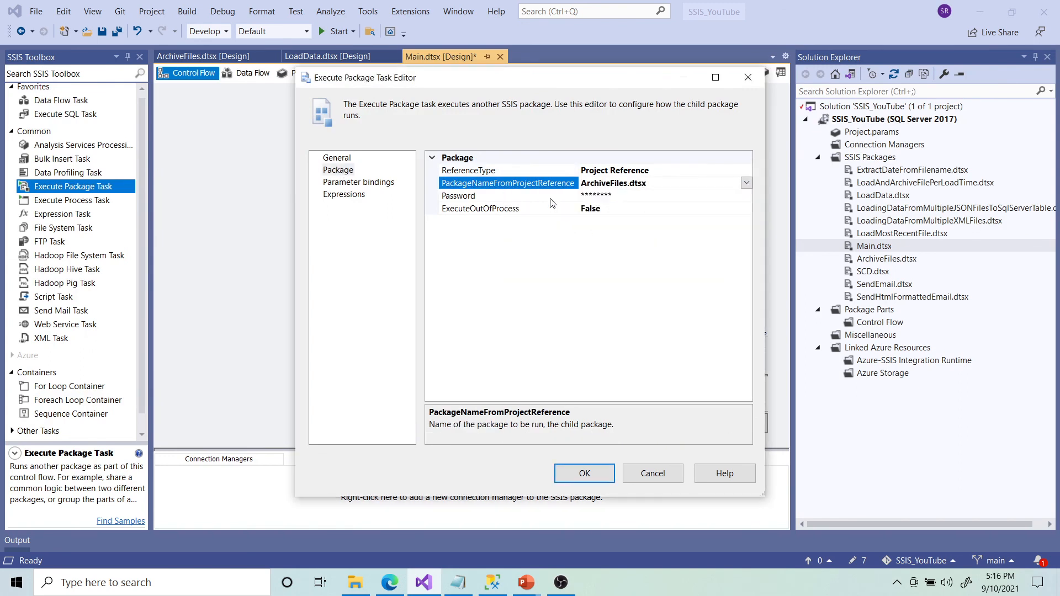
Add a parameter binding to the Archive Files task that maps child package parameter FileToArchive to the variable User::FullFilePath.
click(369, 185)
click(661, 420)
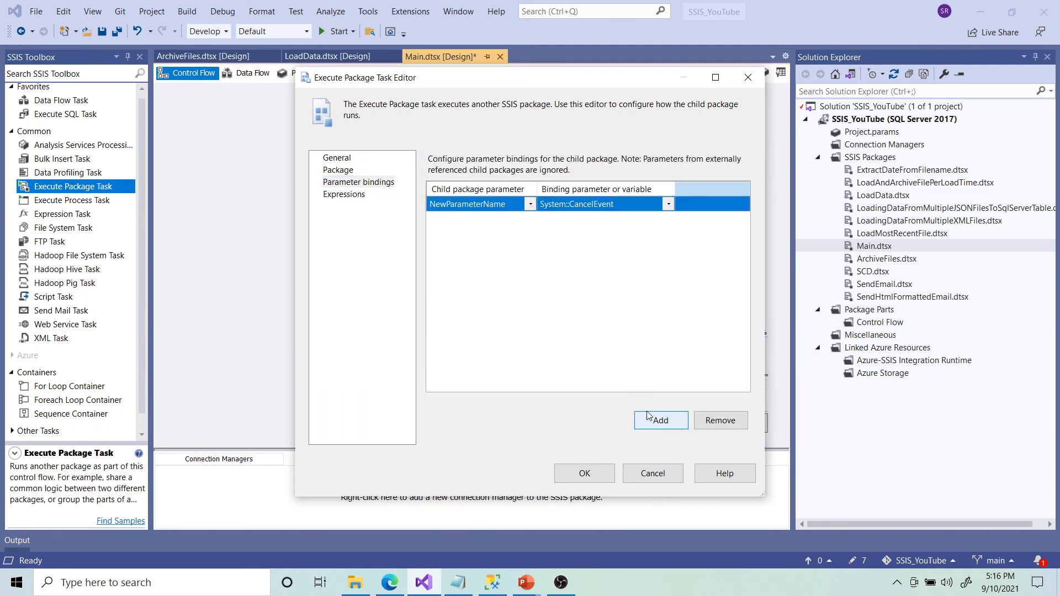
click(483, 204)
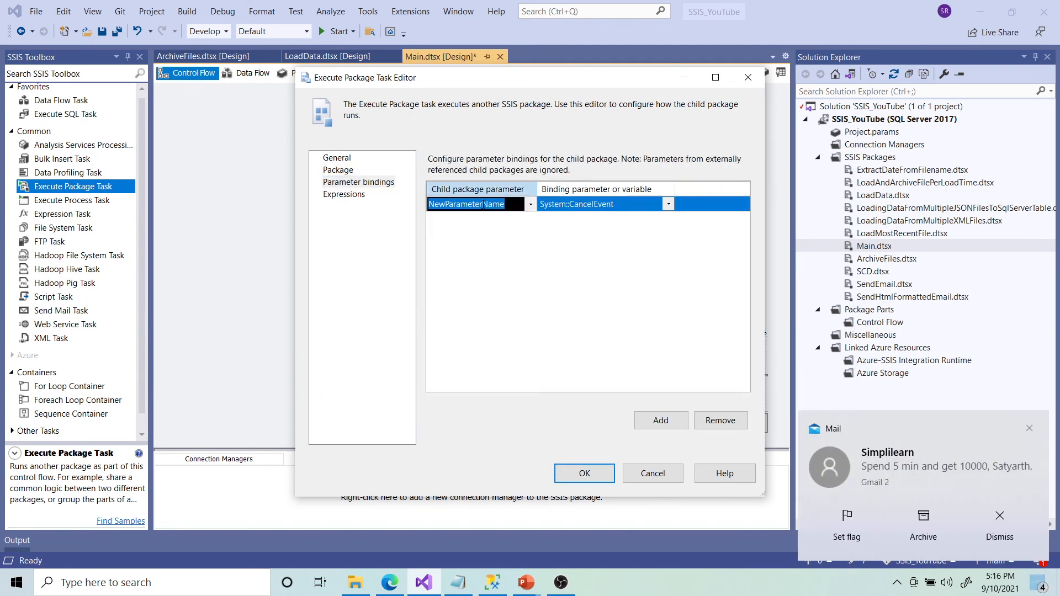
key(BackSpace)
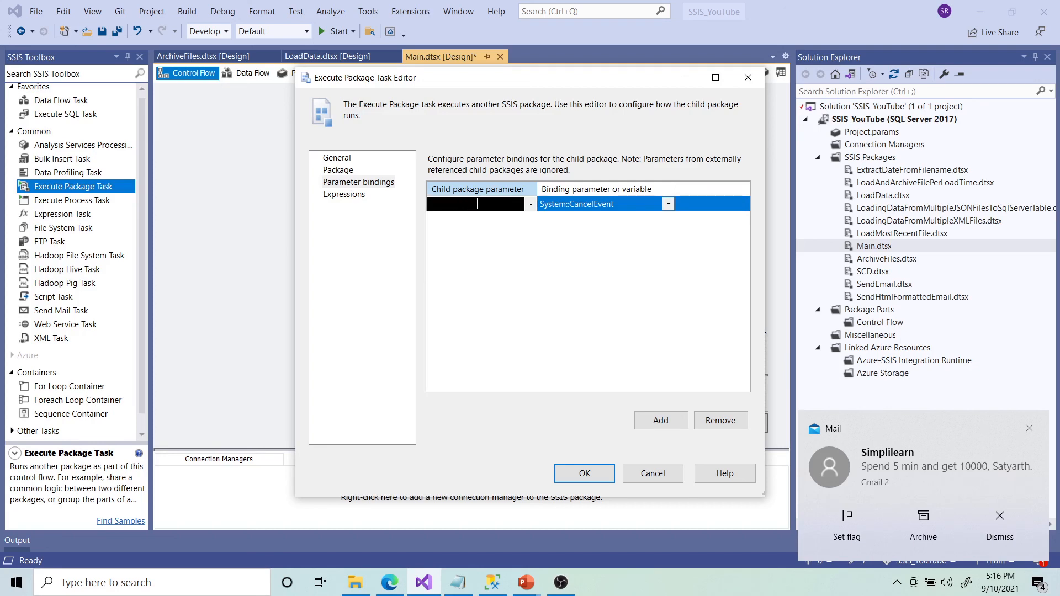
text(FileToArchive)
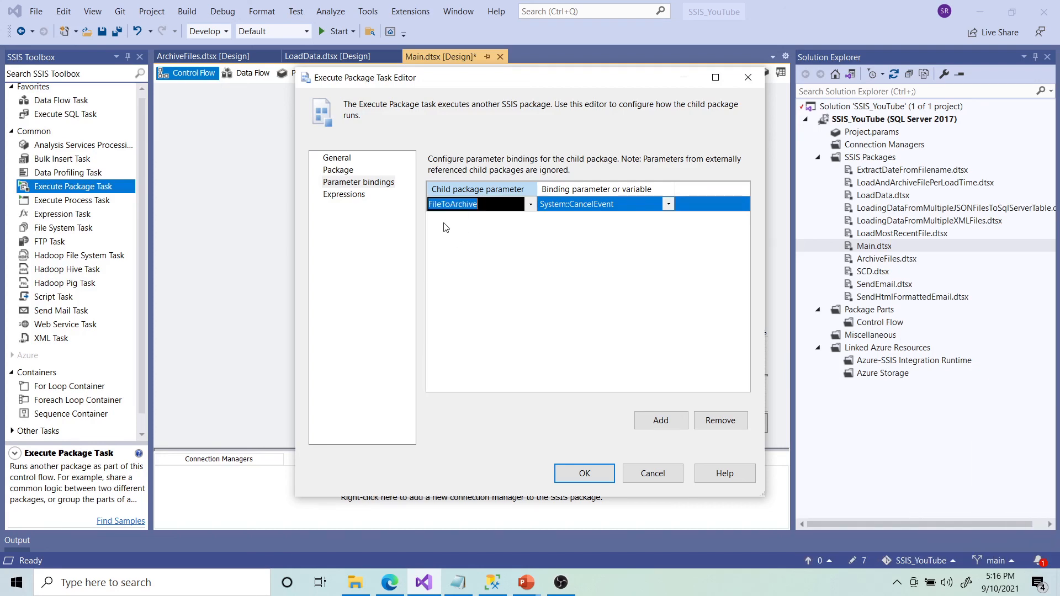
click(668, 204)
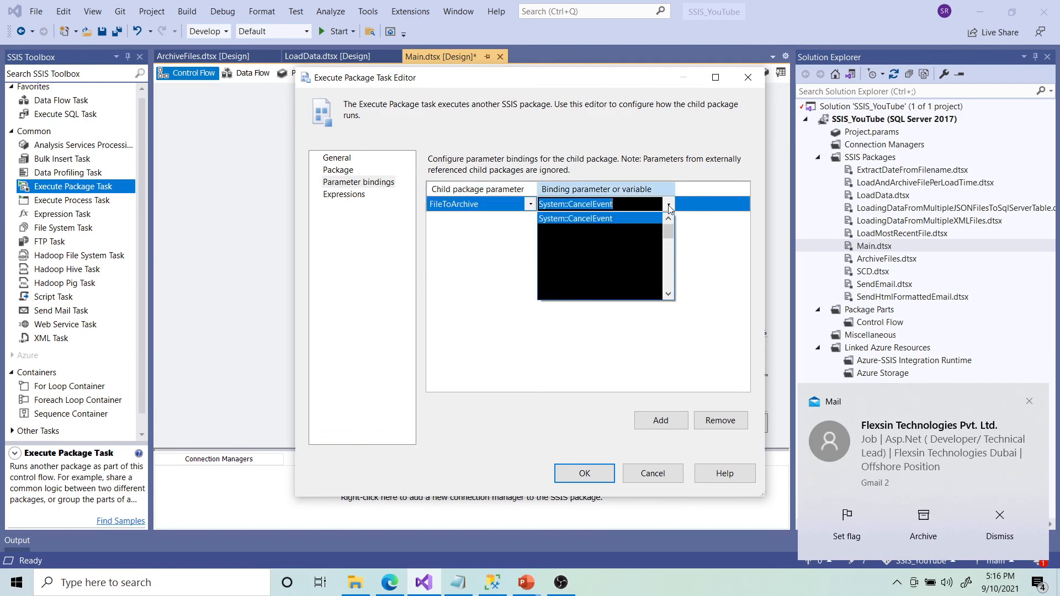
scroll(611, 271, down, 3)
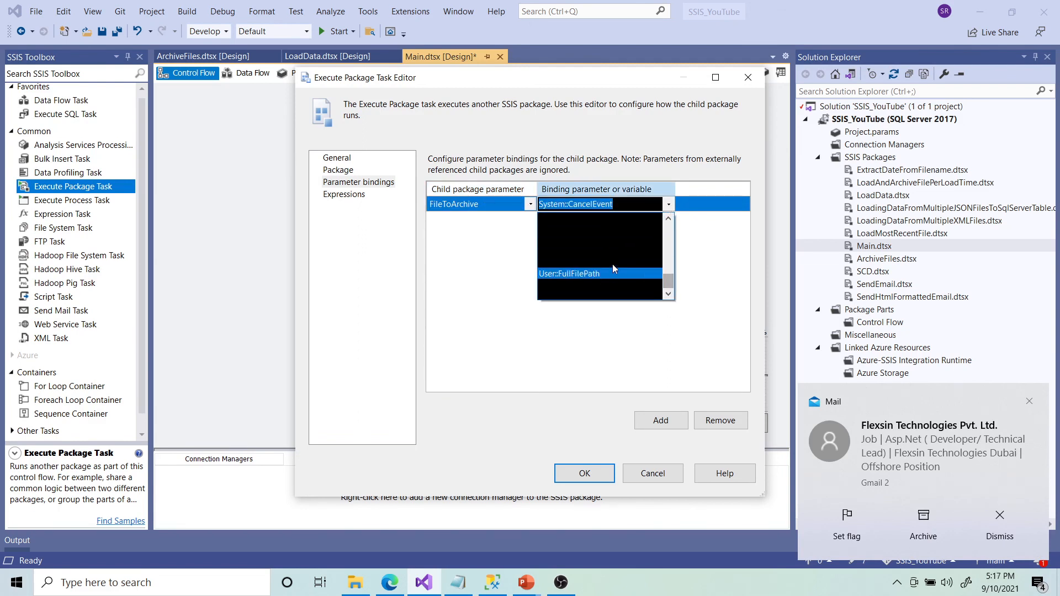
click(580, 274)
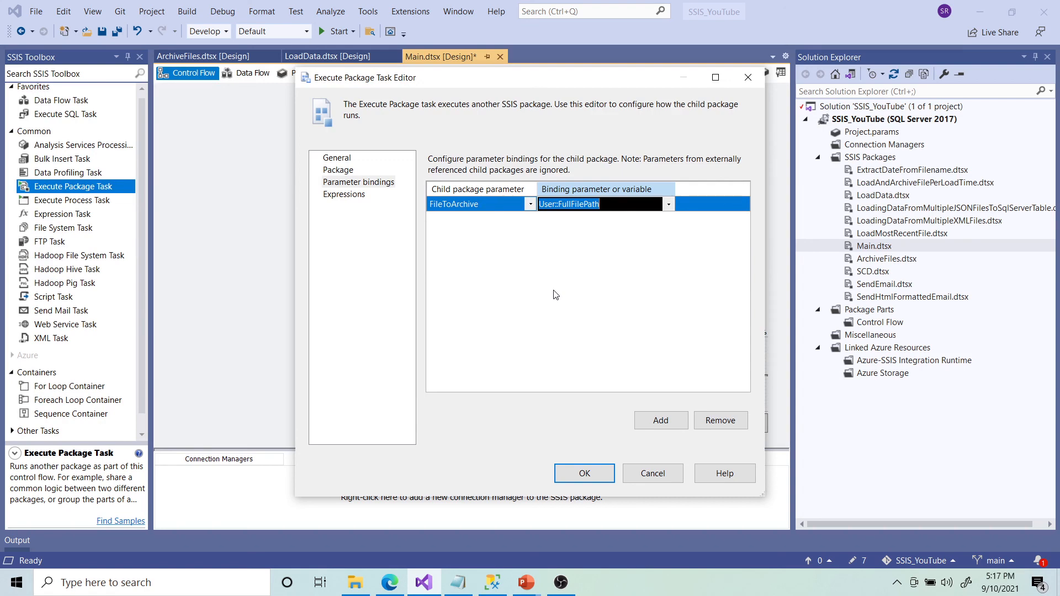
click(583, 473)
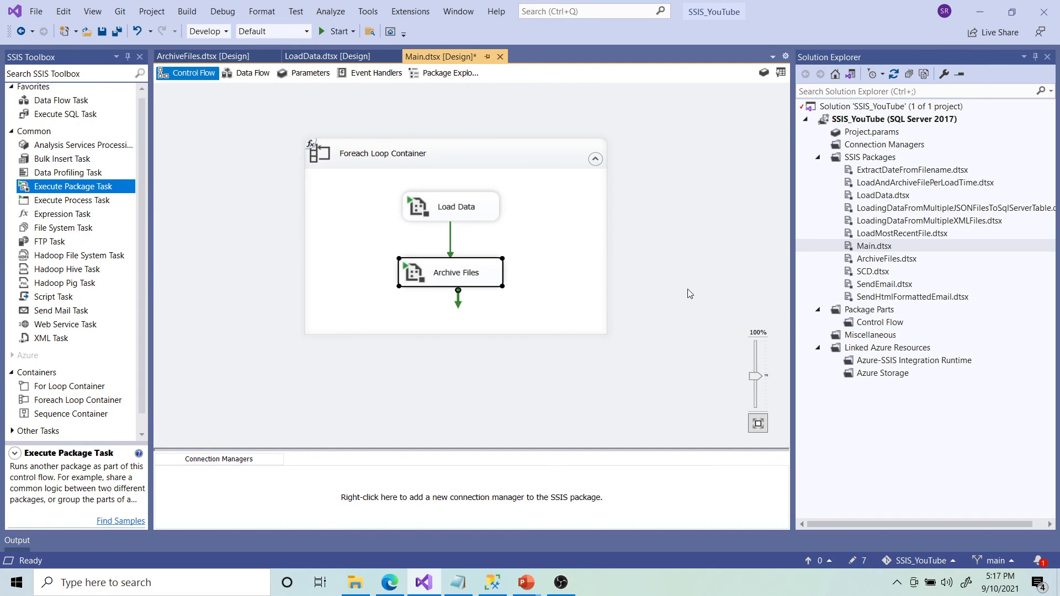
click(706, 279)
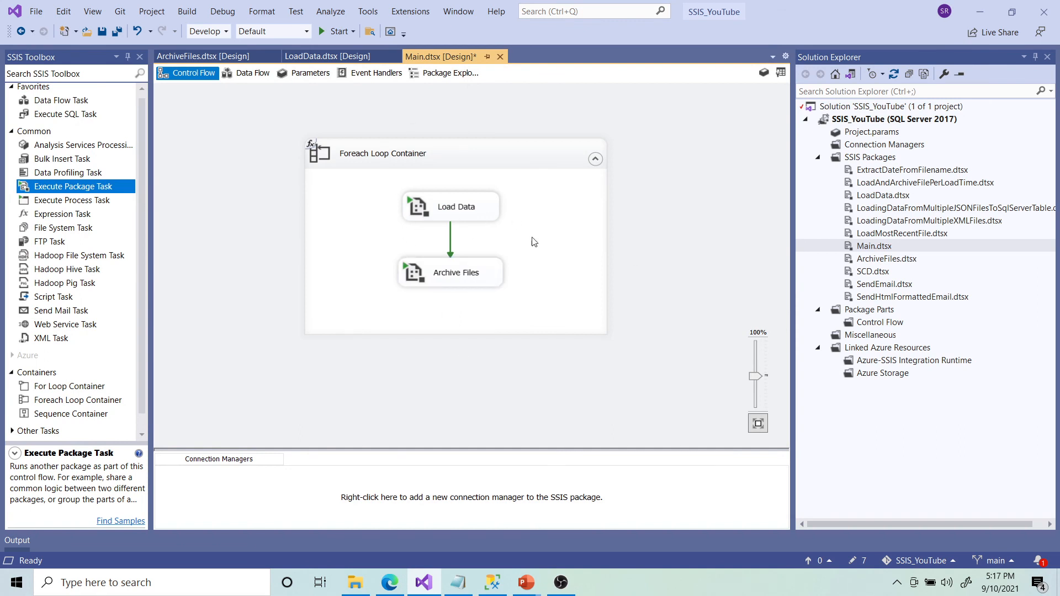
Add a Data Flow Task to the control flow of the LoadData.dtsx package.
click(310, 55)
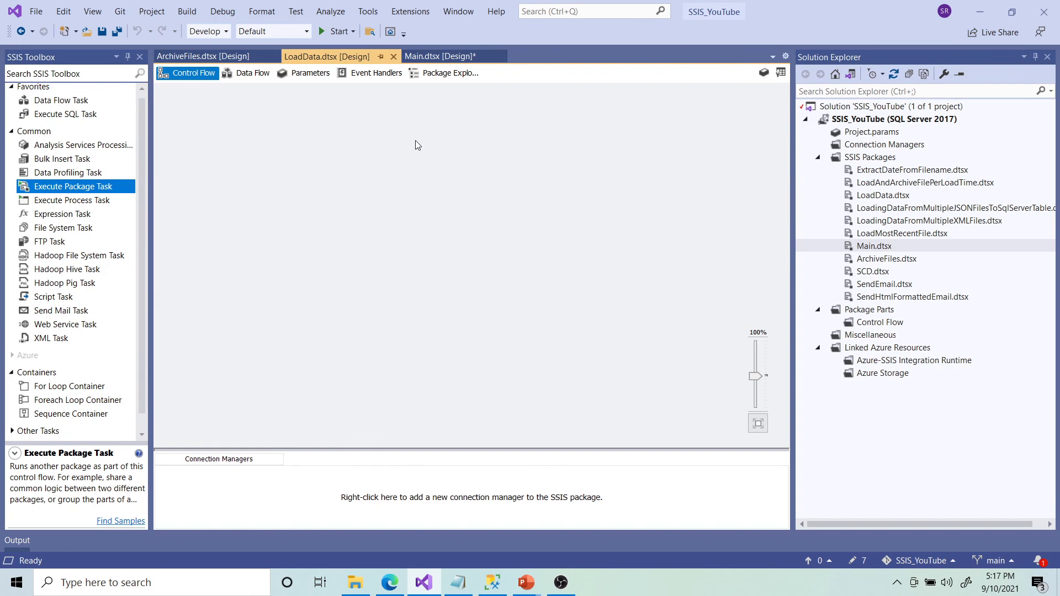
click(58, 101)
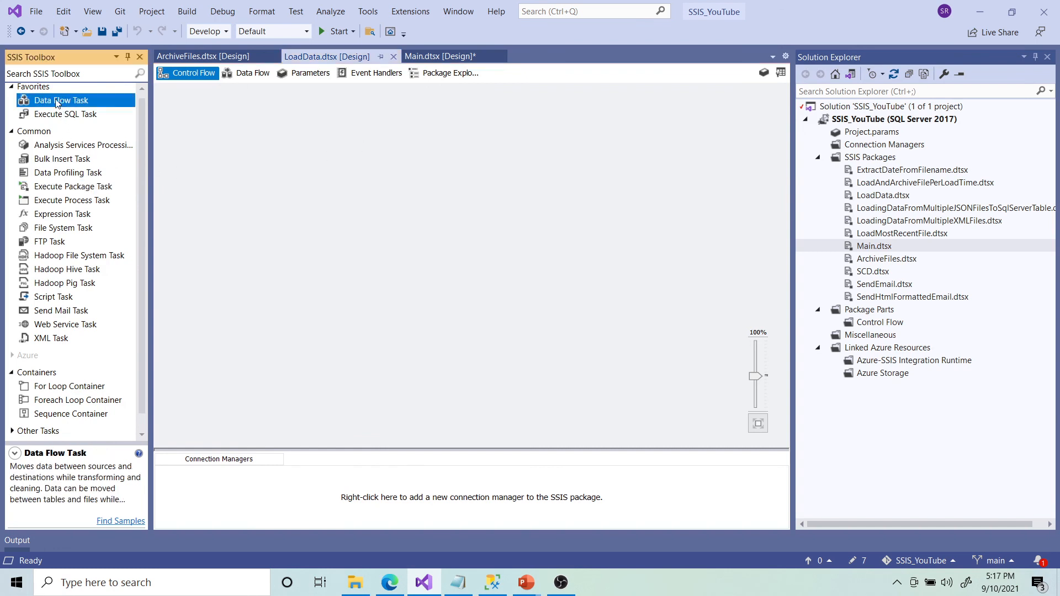
drag(58, 102, 293, 160)
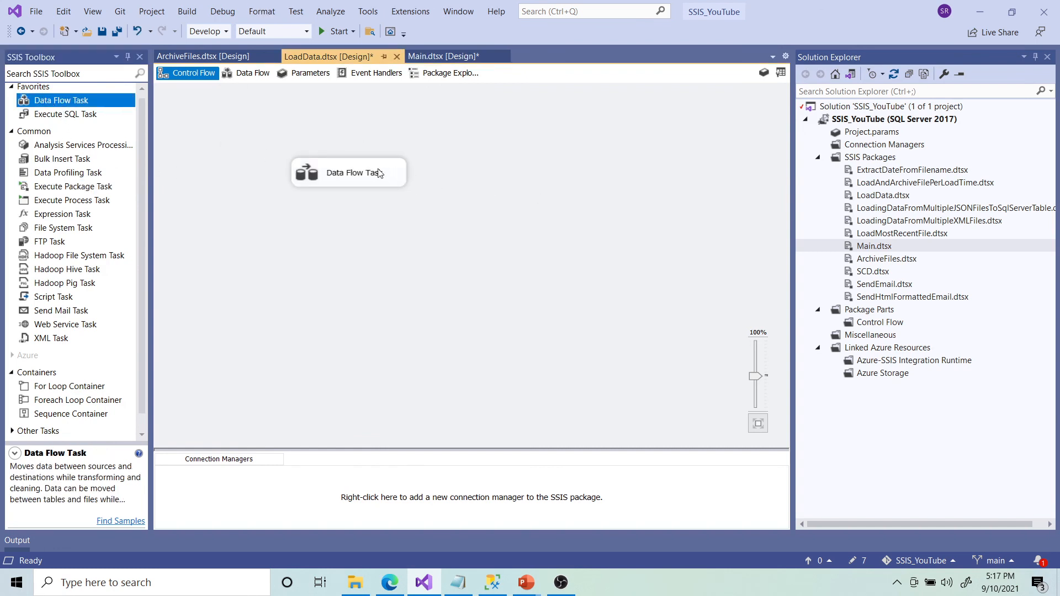
drag(380, 174, 476, 162)
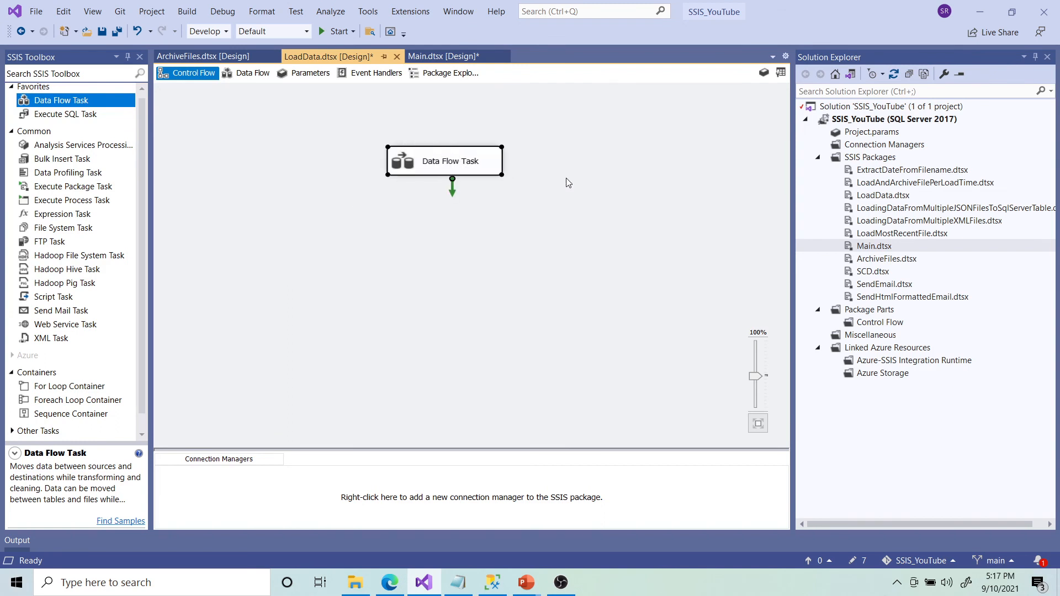
Add an Excel Source inside the Data Flow Task of the LoadData package.
double_click(458, 163)
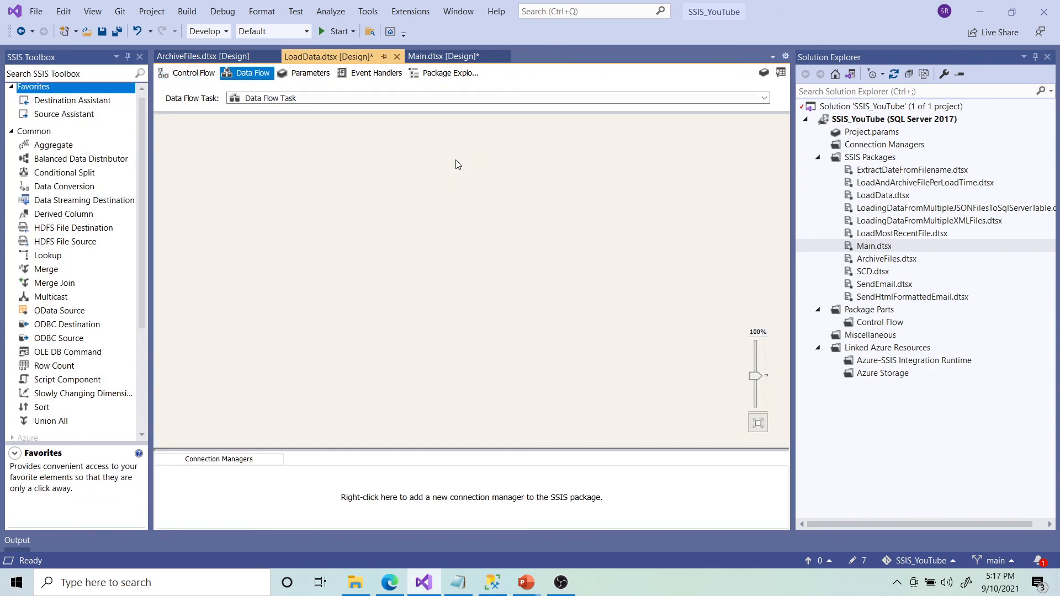
scroll(81, 288, down, 4)
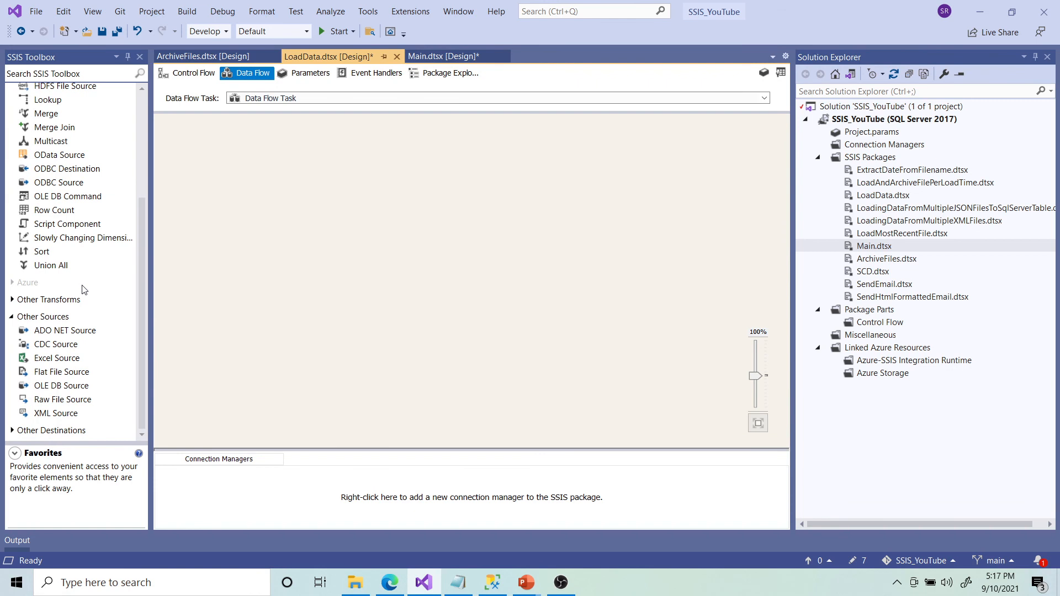
drag(68, 364, 392, 218)
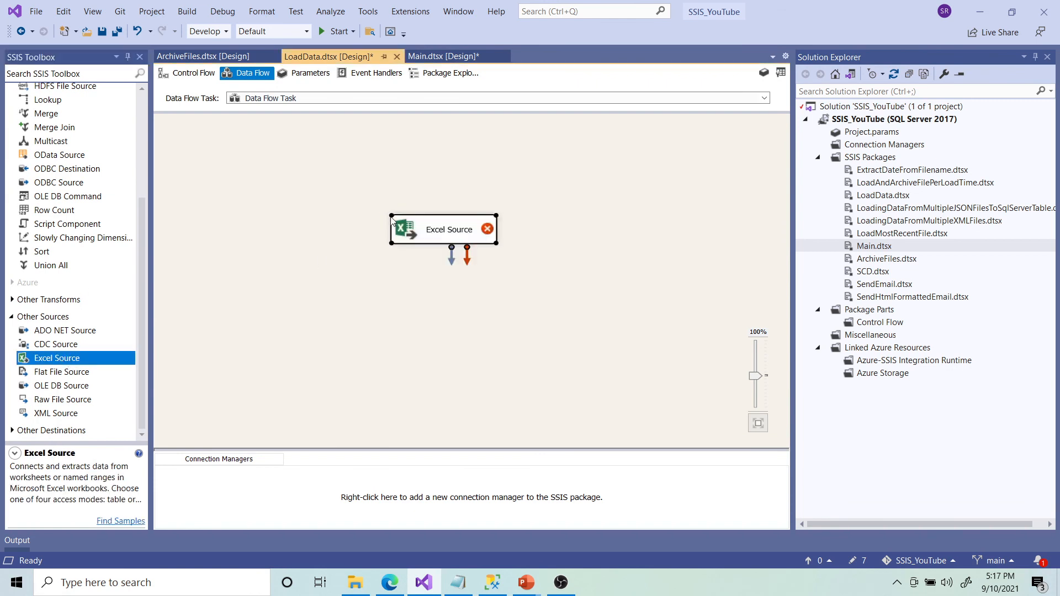
Add an OLE DB Destination and arrange it below the Excel Source in the data flow.
click(12, 431)
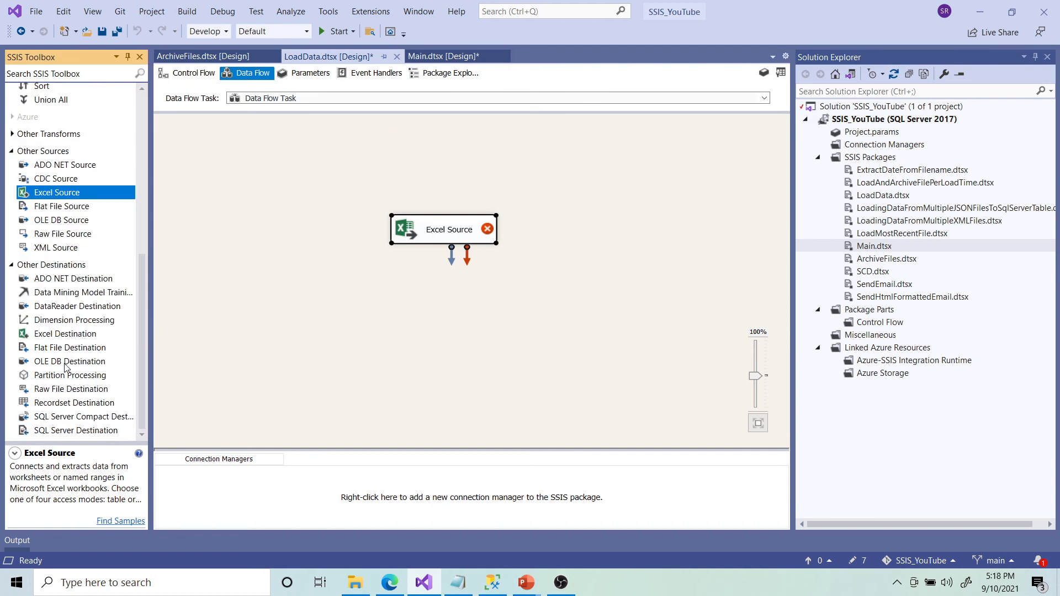
click(63, 365)
drag(63, 364, 428, 322)
drag(444, 232, 453, 210)
drag(466, 331, 464, 305)
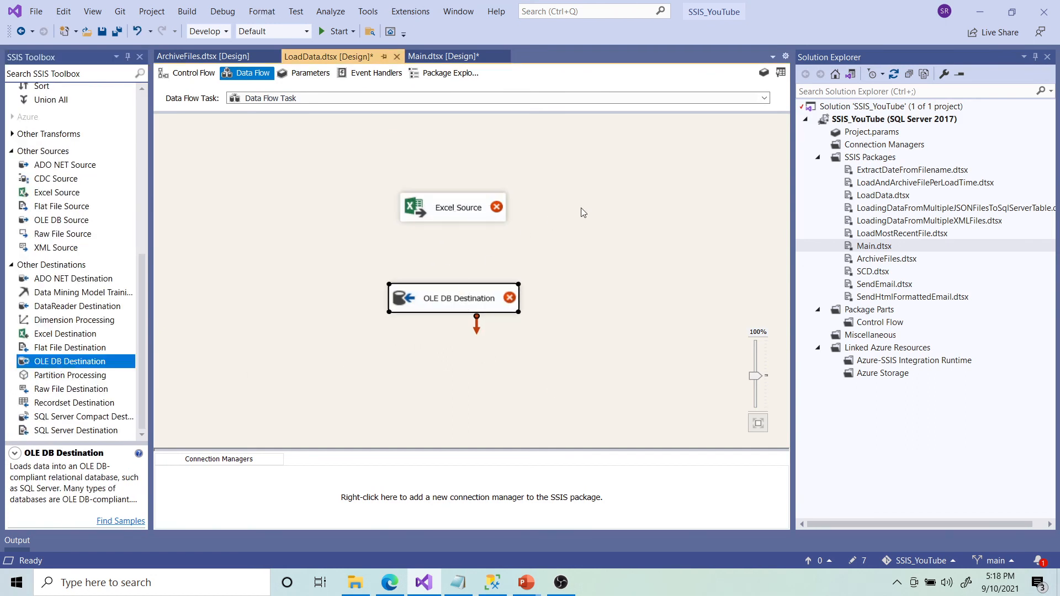
click(584, 212)
Create a new Excel connection for the Excel Source using the file D:\FilesToLoad\LoadAndArchive\OrderList1.xlsx.
double_click(462, 213)
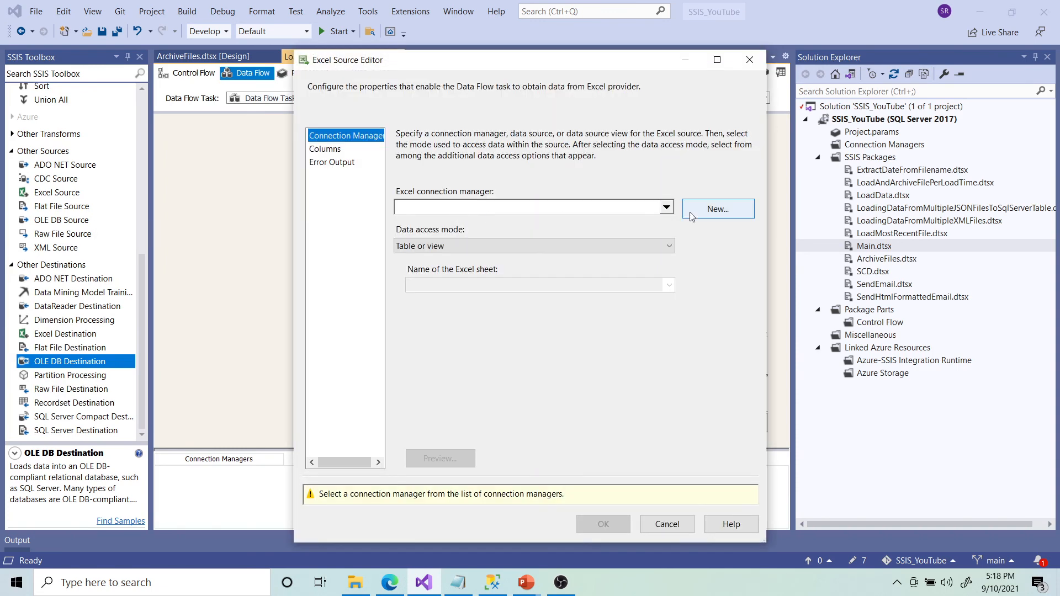
click(698, 213)
click(660, 289)
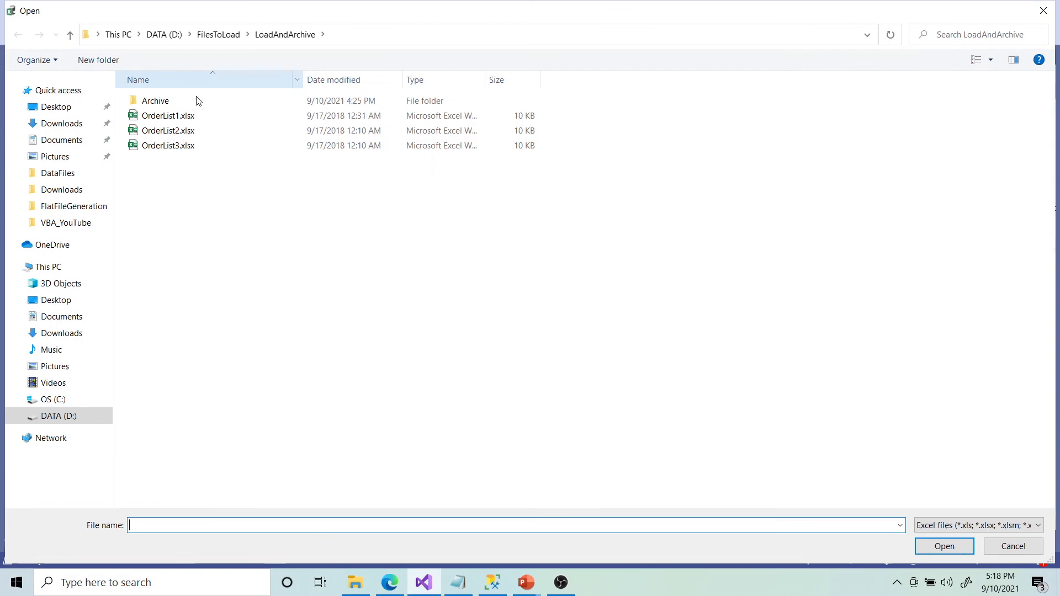
click(168, 116)
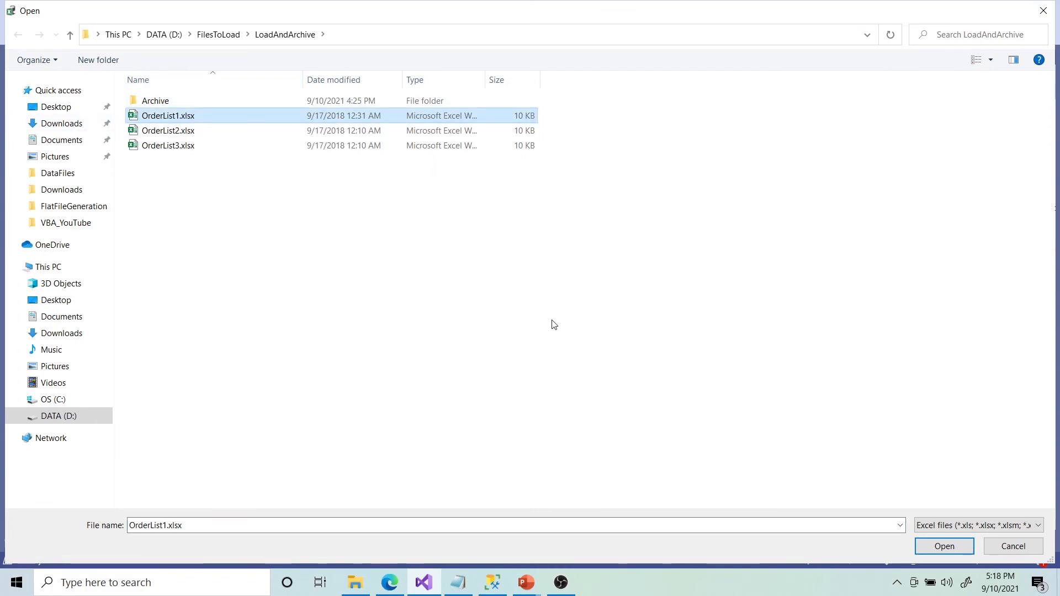
click(943, 547)
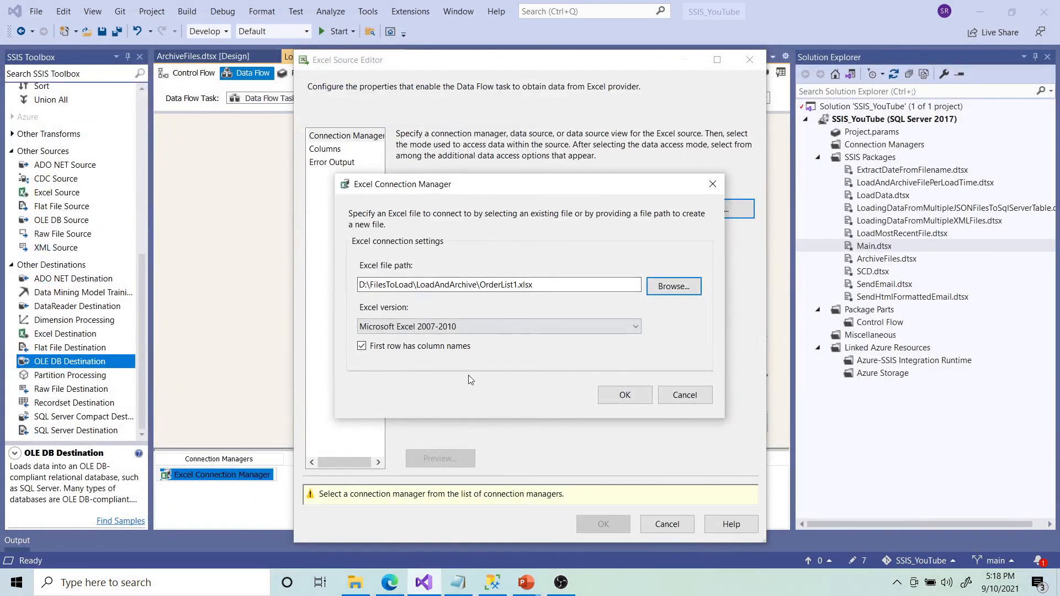
click(624, 395)
Set Sheet1$ as the sheet the Excel Source reads, and check its columns and preview its rows.
click(548, 286)
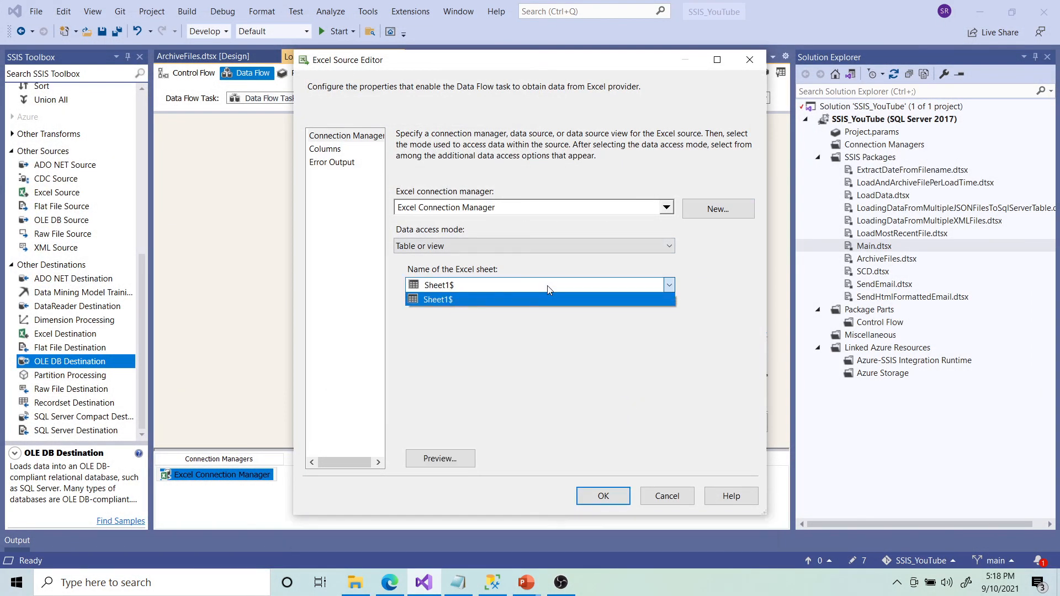
click(525, 299)
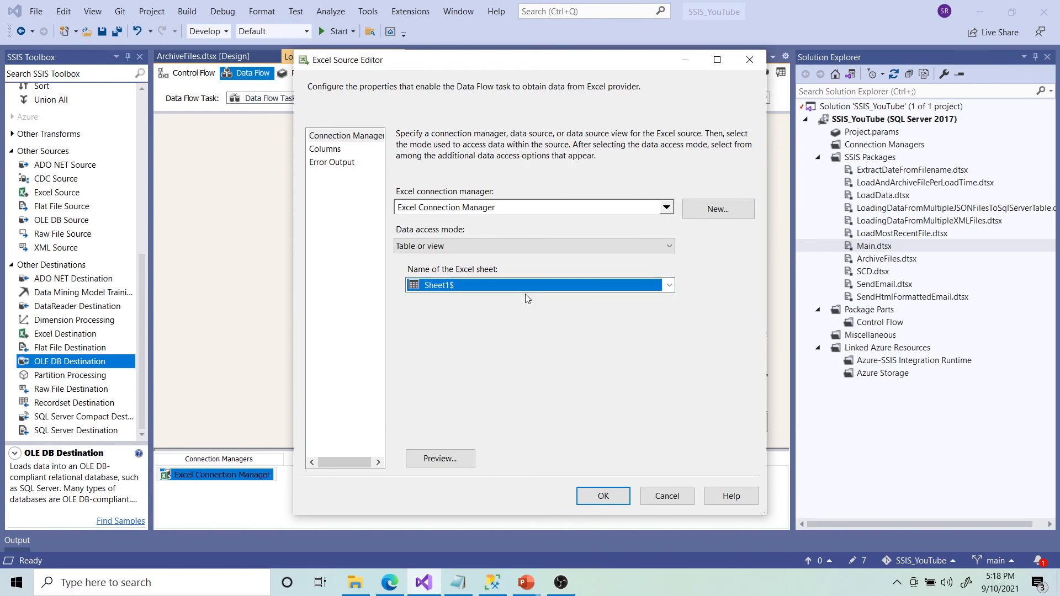
click(331, 149)
click(340, 137)
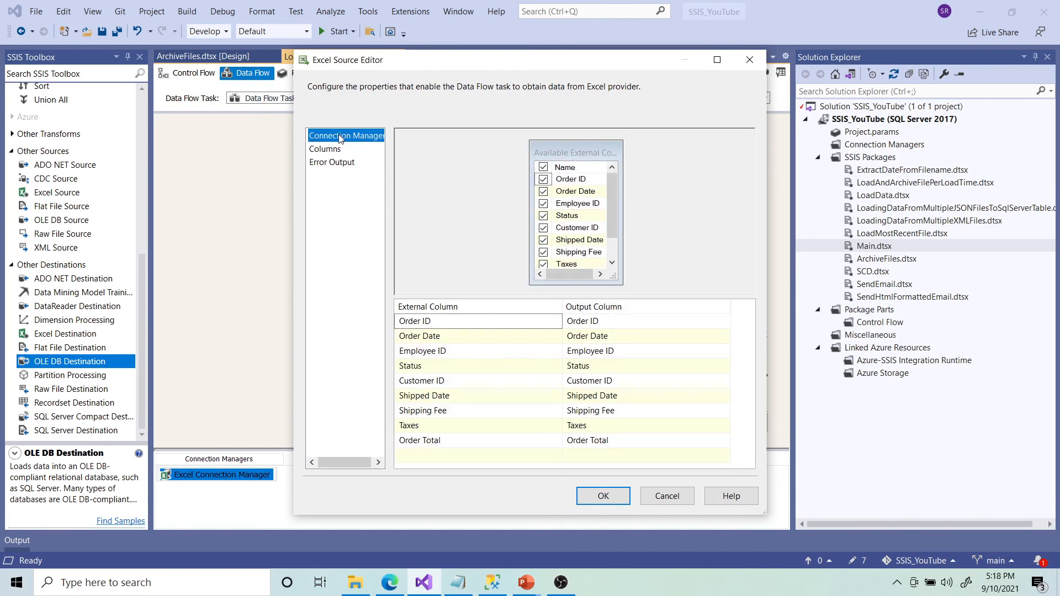
click(438, 459)
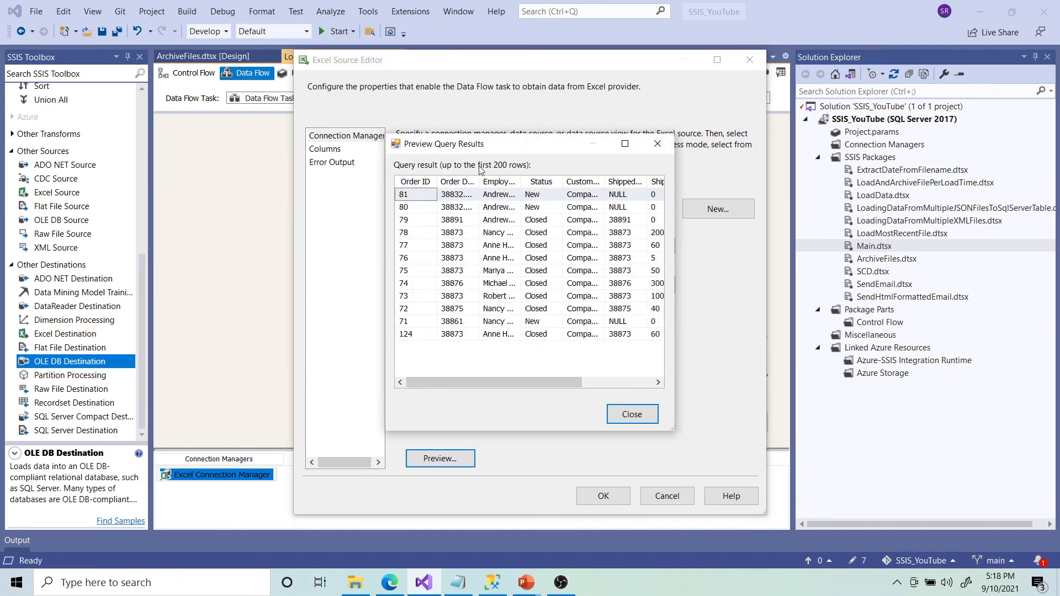
click(634, 414)
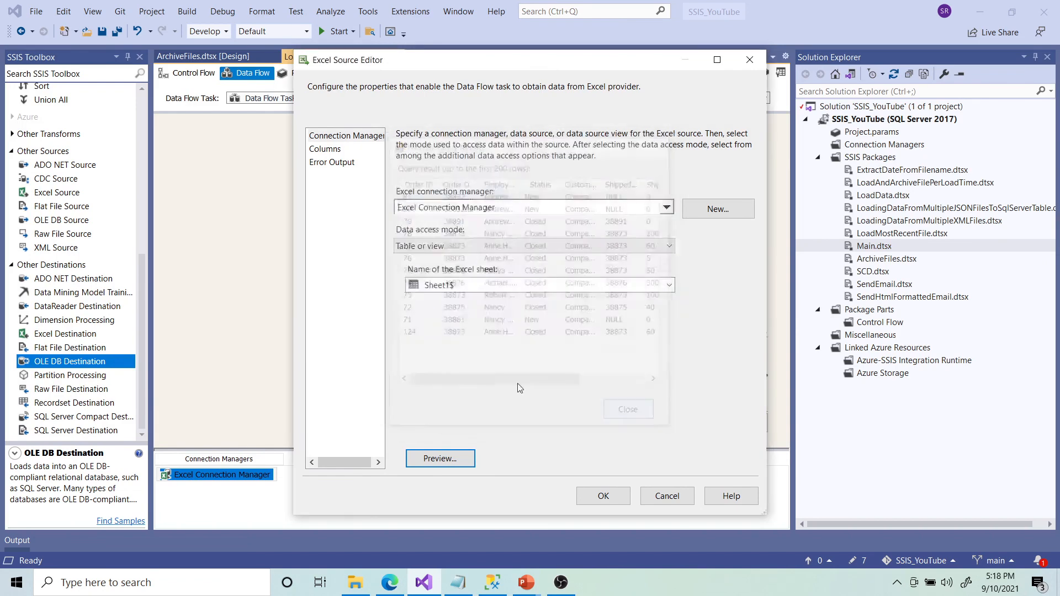
click(604, 500)
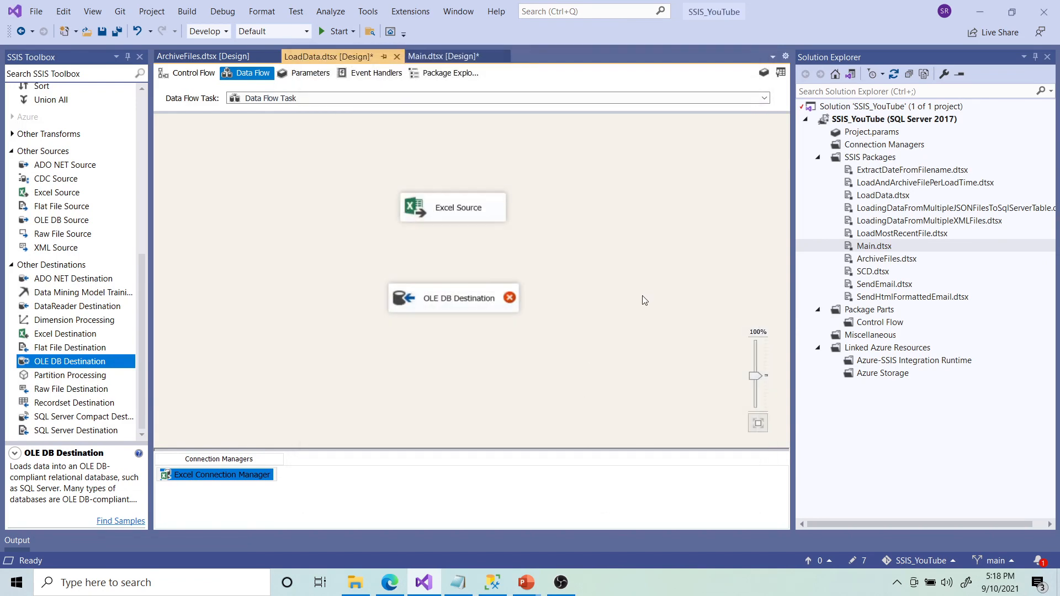
Connect the Excel Source's data output to the OLE DB Destination and move the destination slightly closer.
click(459, 216)
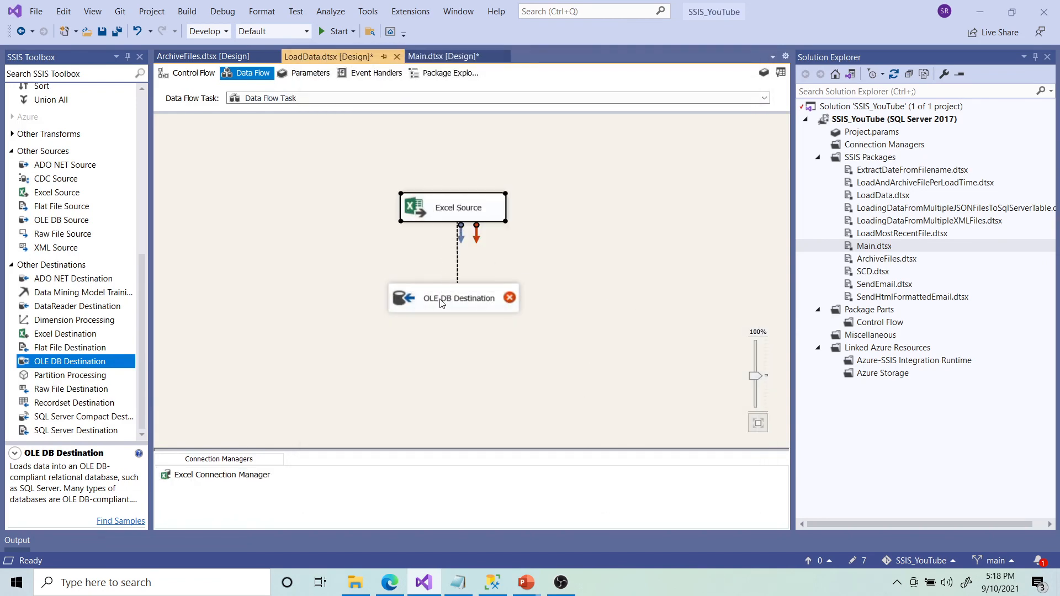
mouse_move(440, 300)
mouse_down()
mouse_move(450, 306)
mouse_move(450, 288)
mouse_up()
click(615, 301)
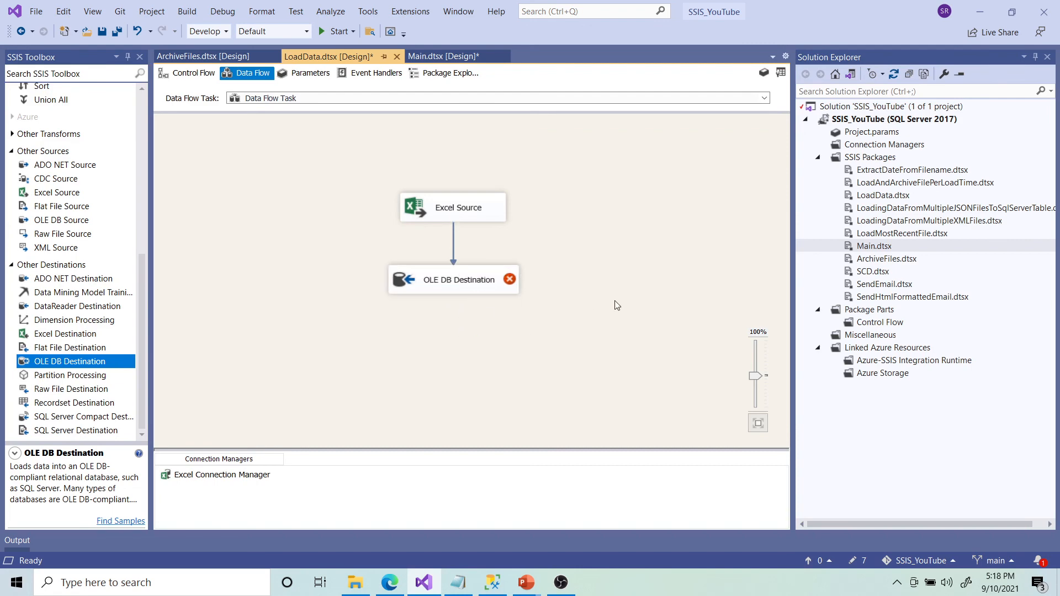
Start a new connection for the OLE DB Destination and delete the saved (local).ImporExportDB data connection.
double_click(470, 283)
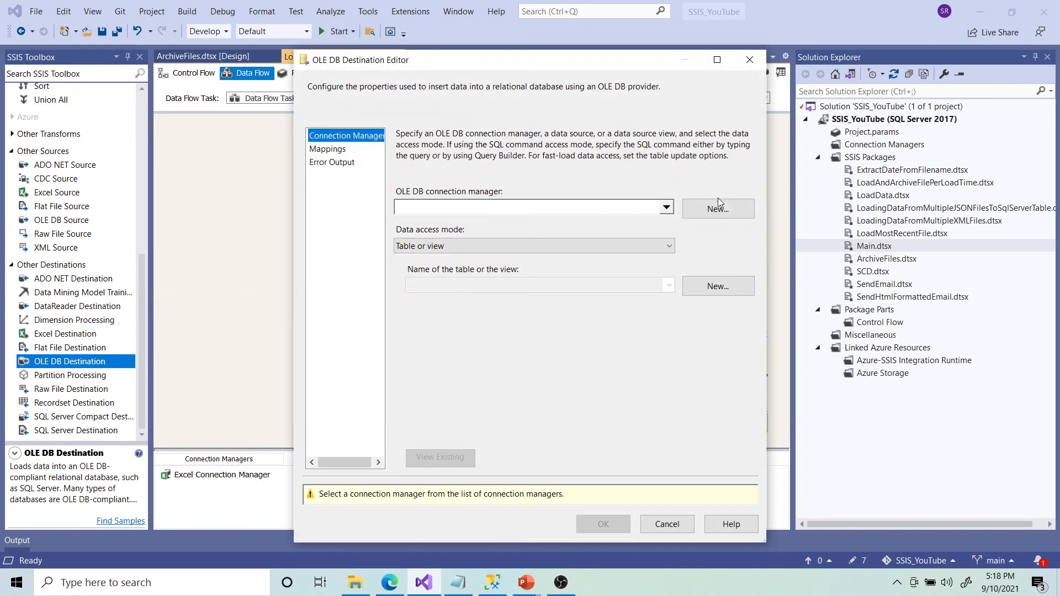
click(719, 201)
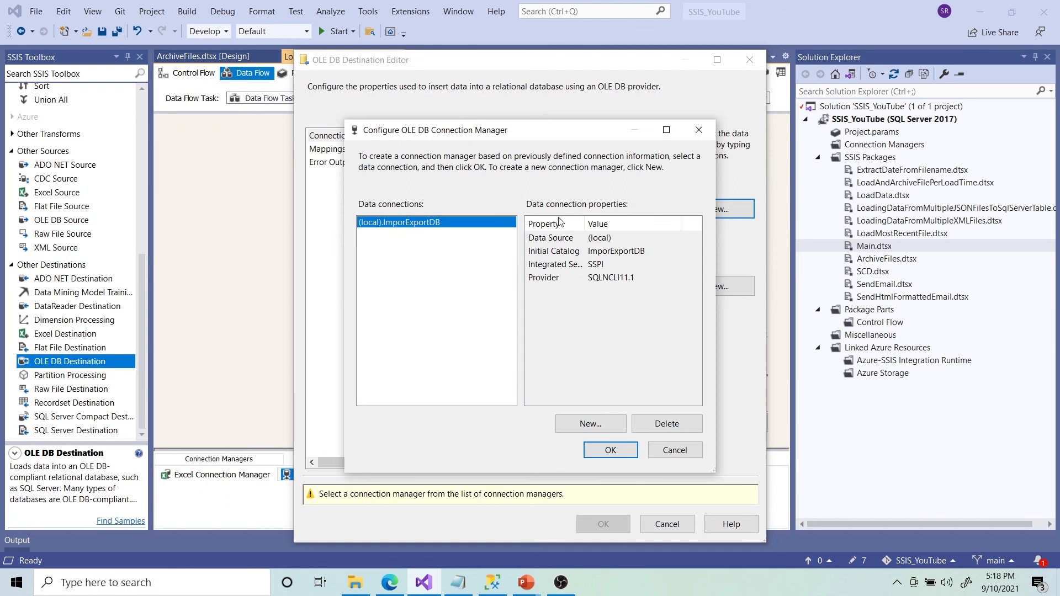
click(663, 424)
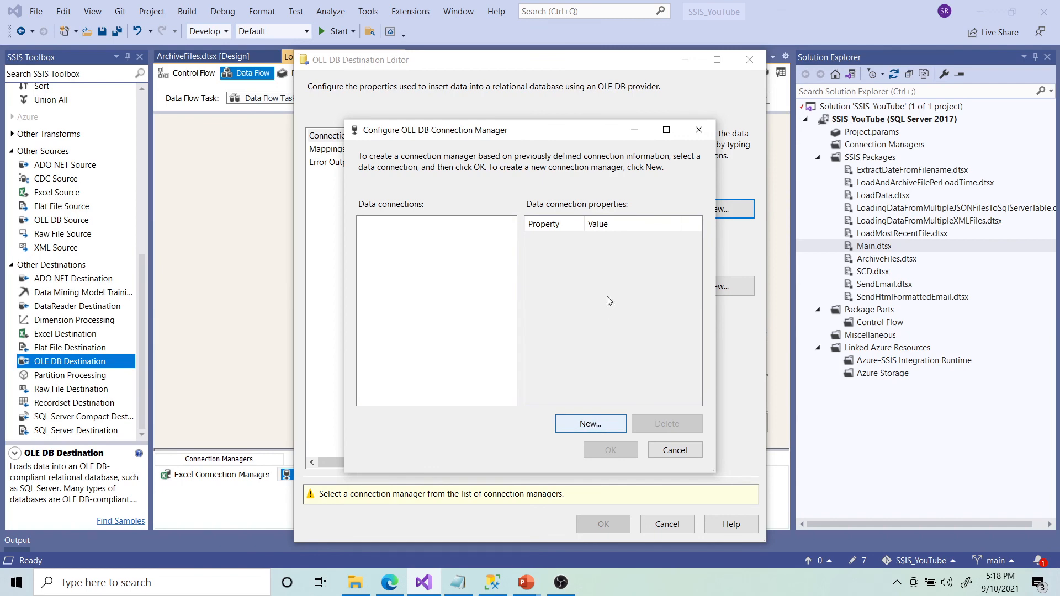
Create and test an OLE DB connection to the ImporExportDB database on server (local), and use it for the destination.
key(Return)
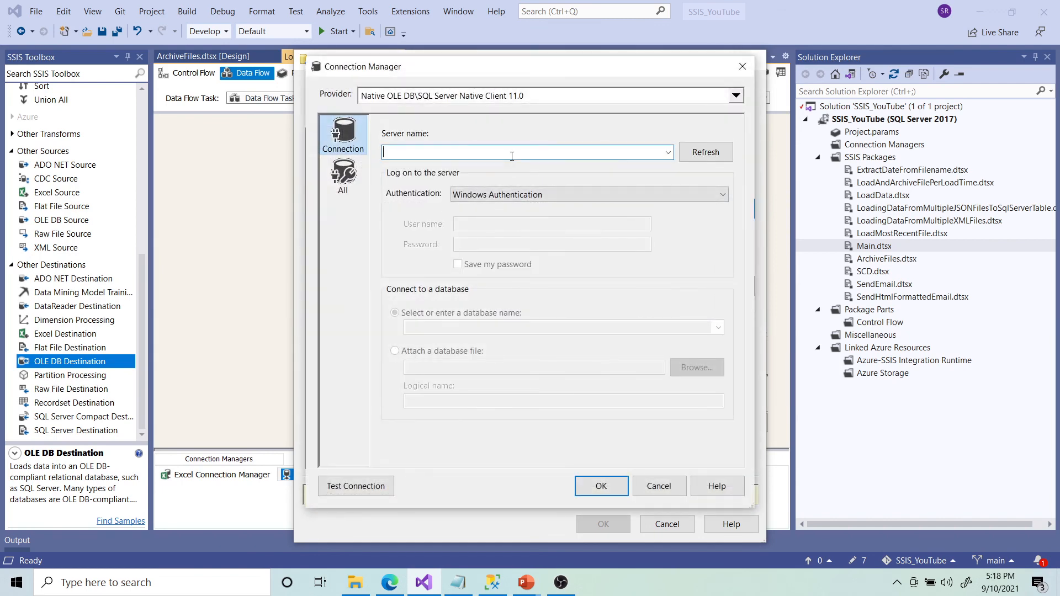
text((local)
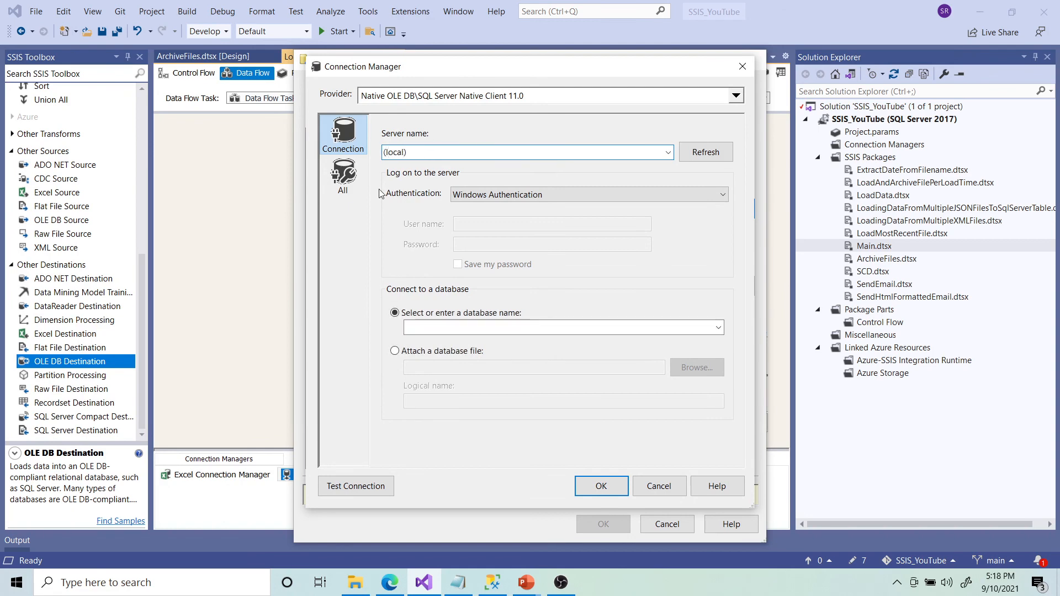
click(719, 328)
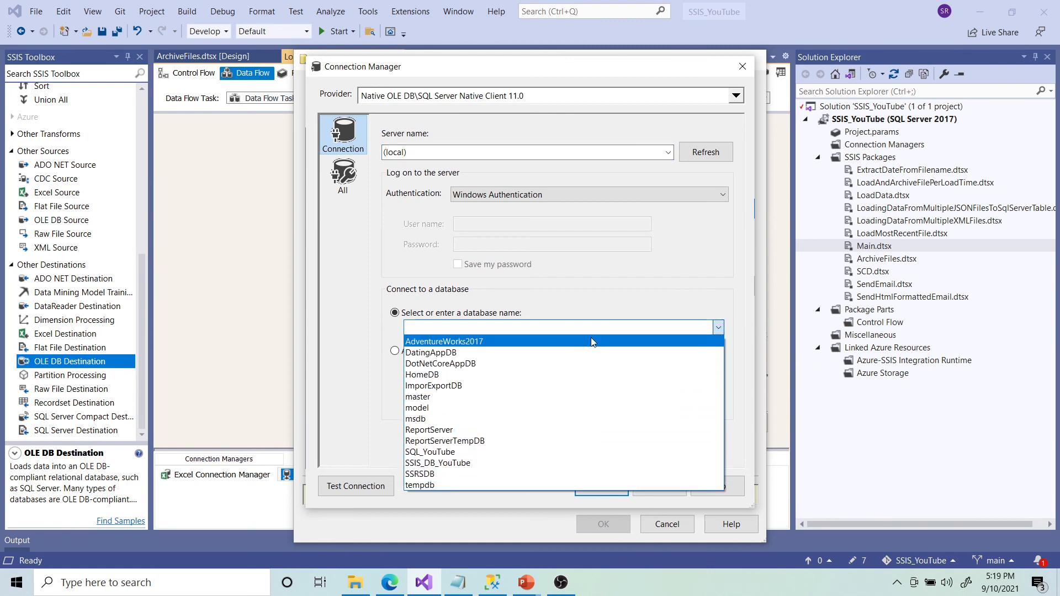
click(552, 386)
click(382, 486)
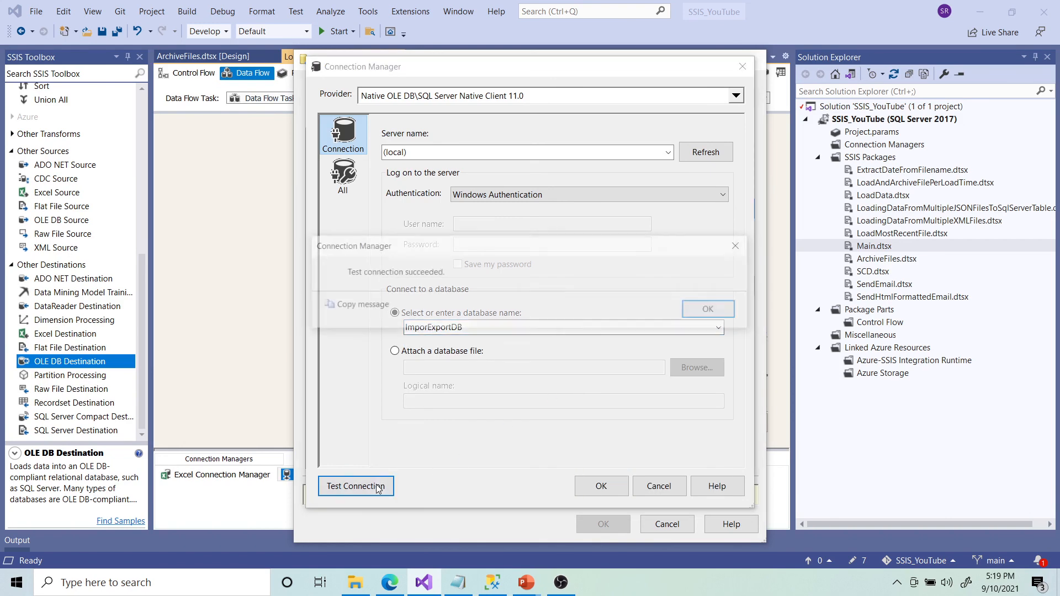
click(707, 310)
click(610, 488)
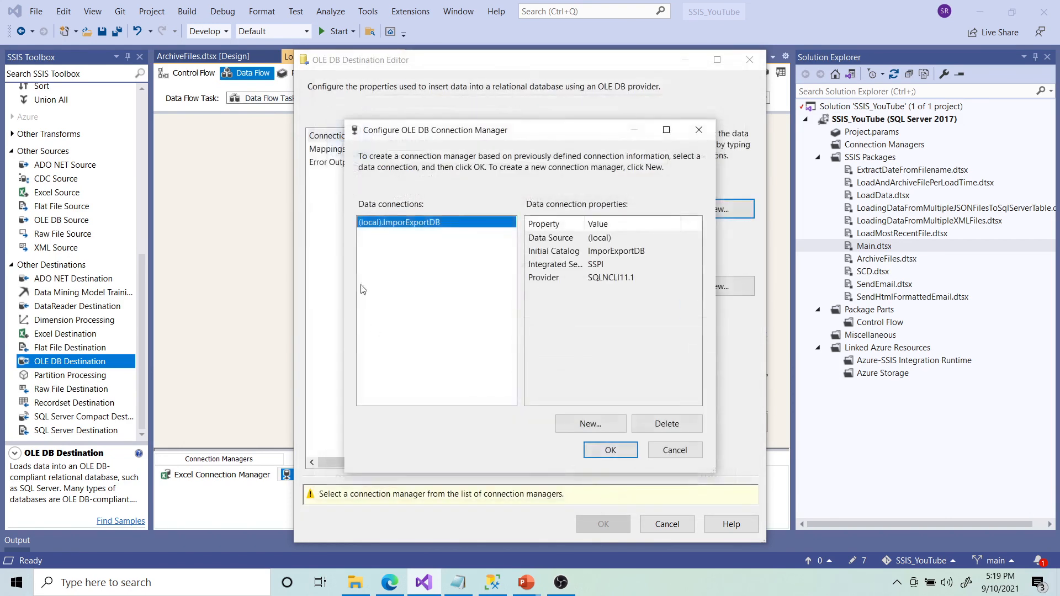
click(610, 450)
Set [dbo].[OrderList] as the OLE DB Destination's table and map the input columns to it.
click(668, 286)
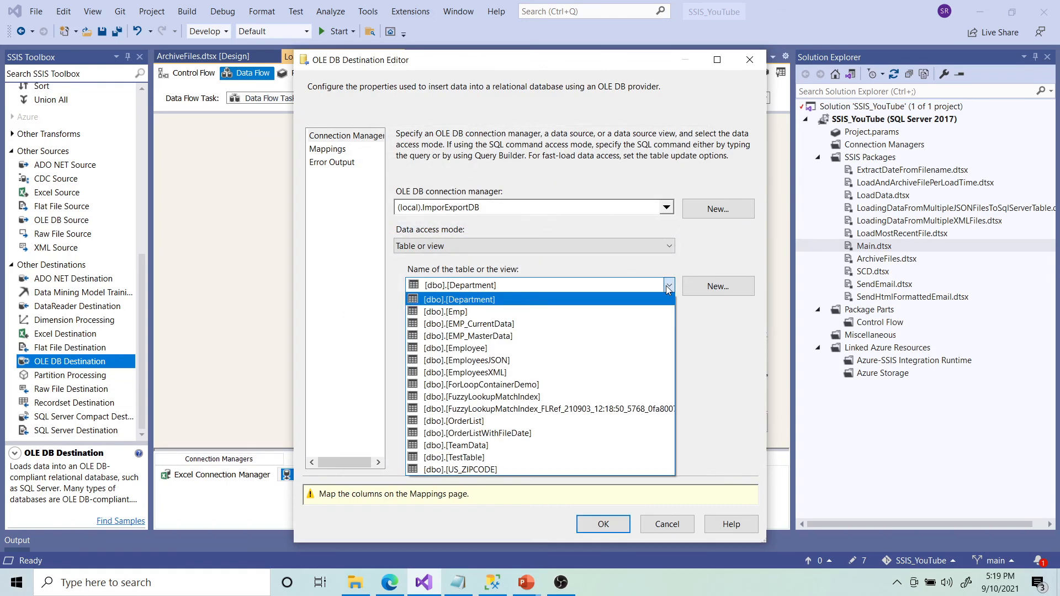
click(550, 422)
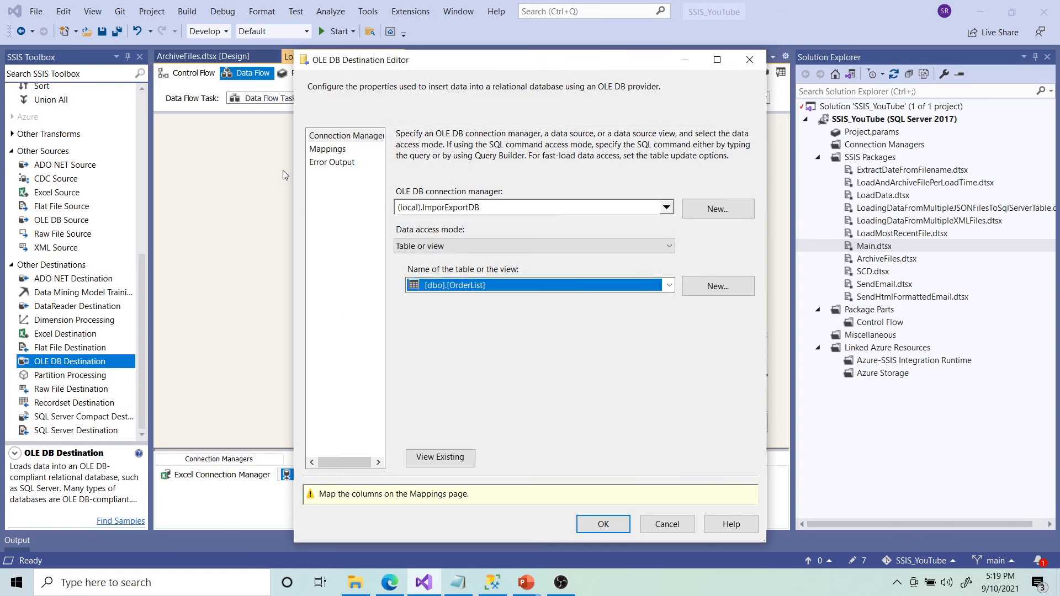
click(327, 153)
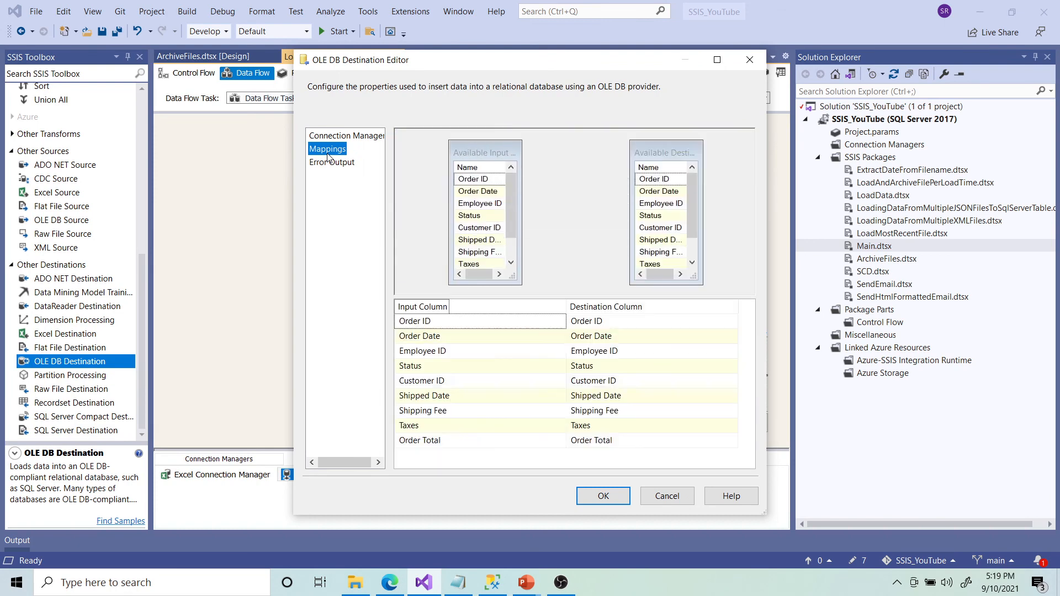
click(603, 496)
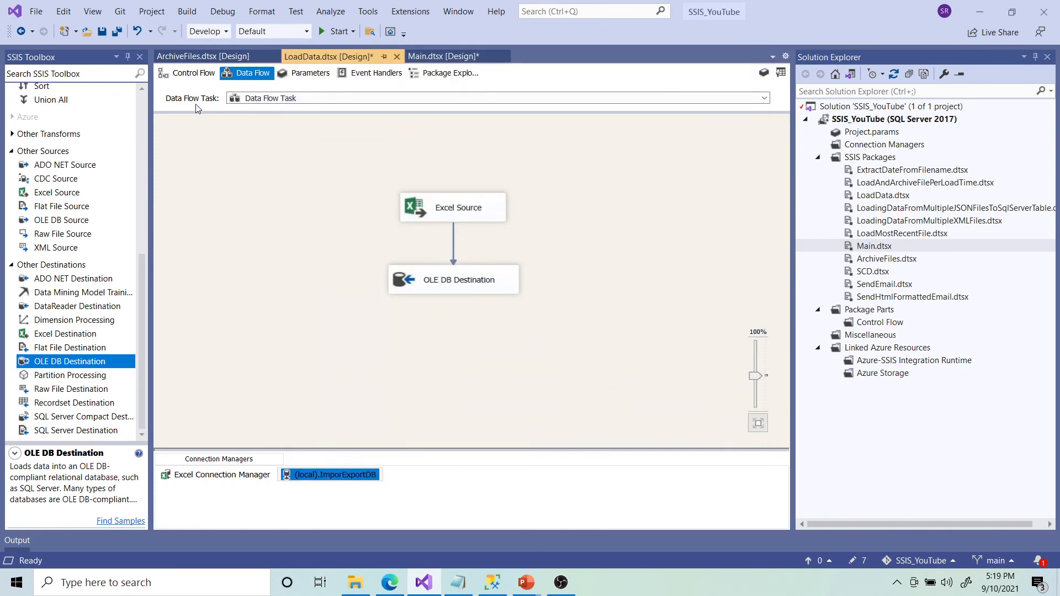
In Main.dtsx, review the Load Data task's parameter bindings for the child package parameter's name.
click(444, 56)
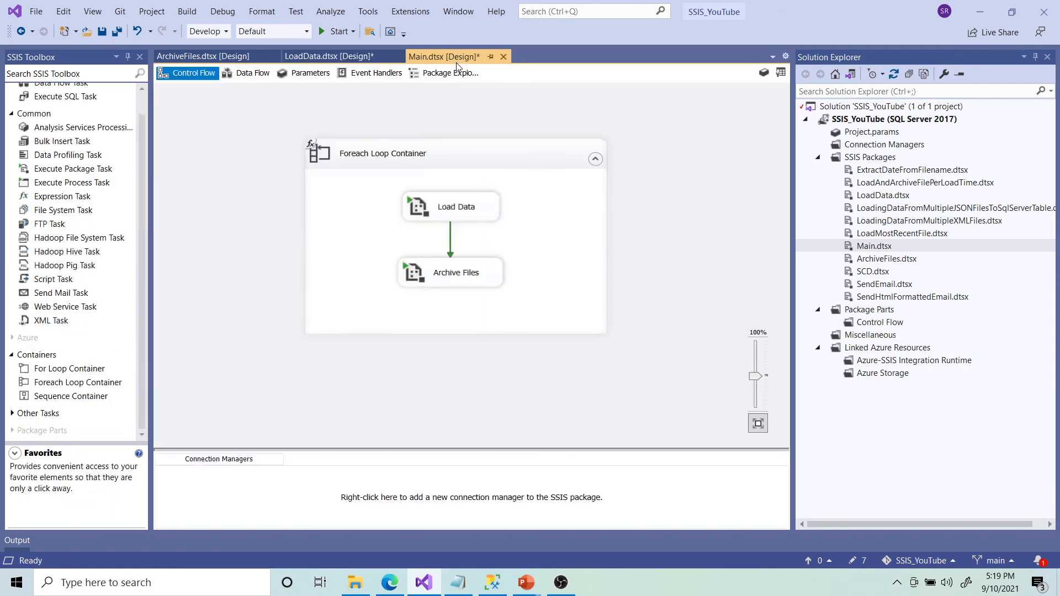
double_click(465, 209)
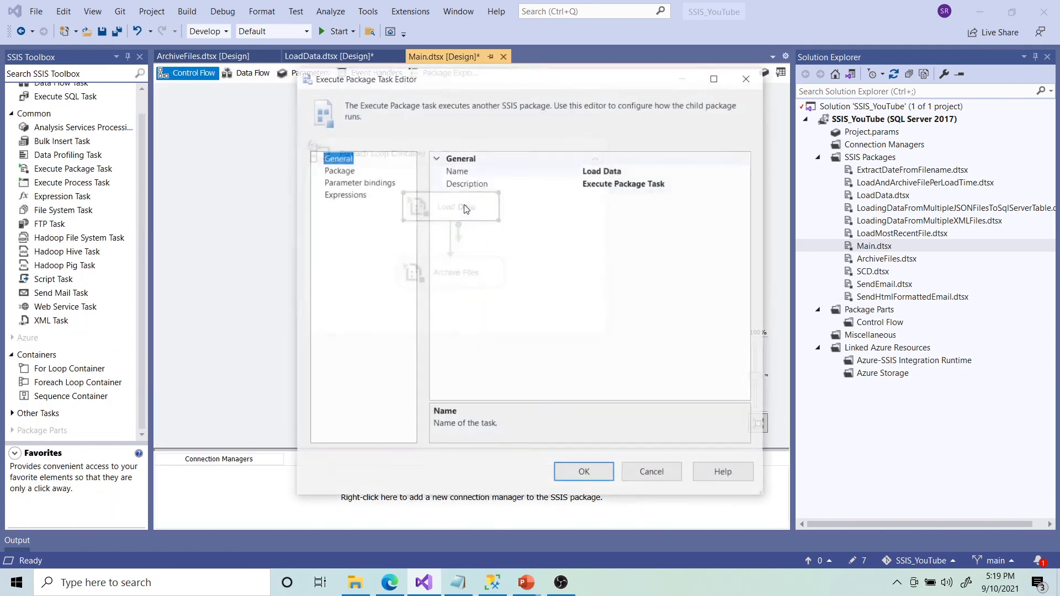
click(344, 183)
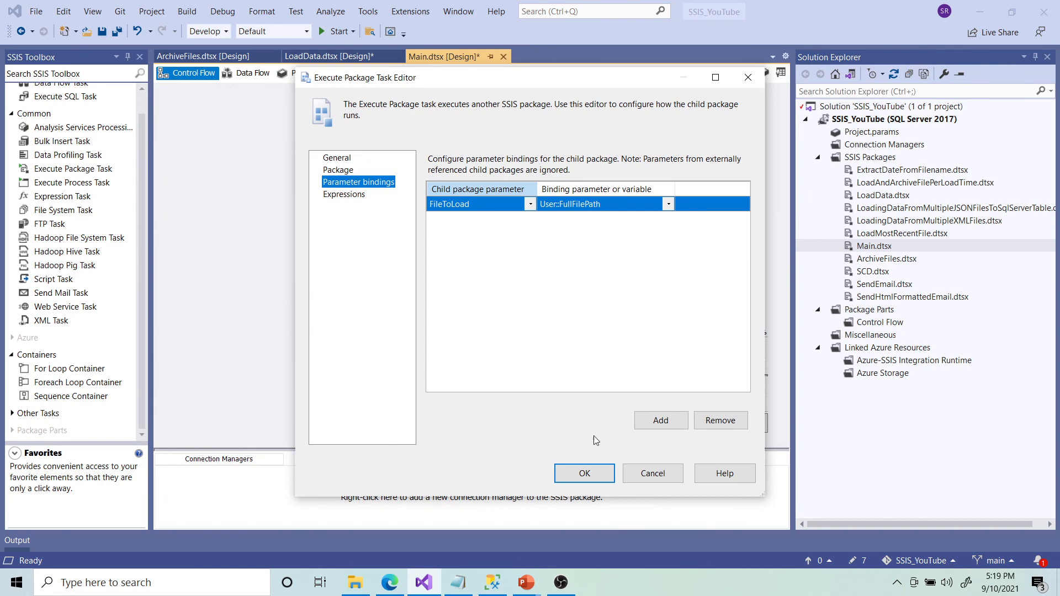
click(593, 473)
Add a package parameter named FileToLoad to LoadData.dtsx.
click(354, 58)
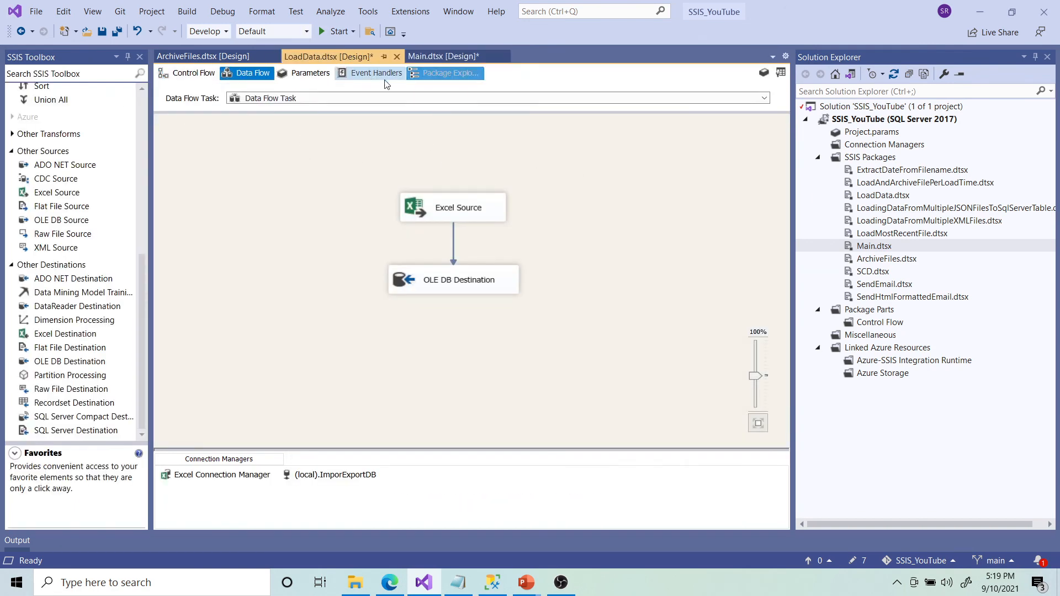
click(304, 74)
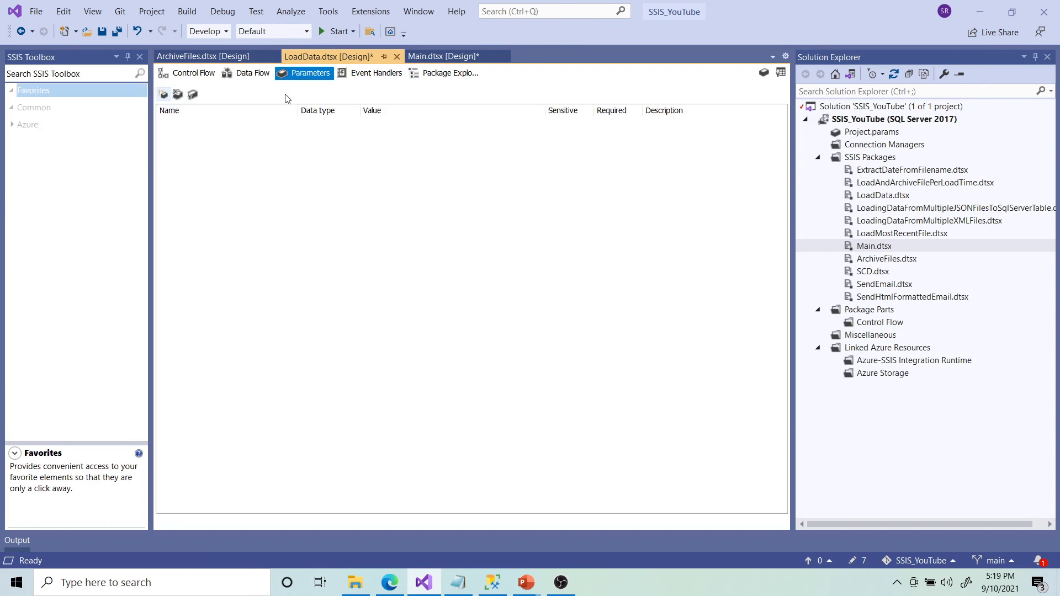
click(163, 95)
click(247, 126)
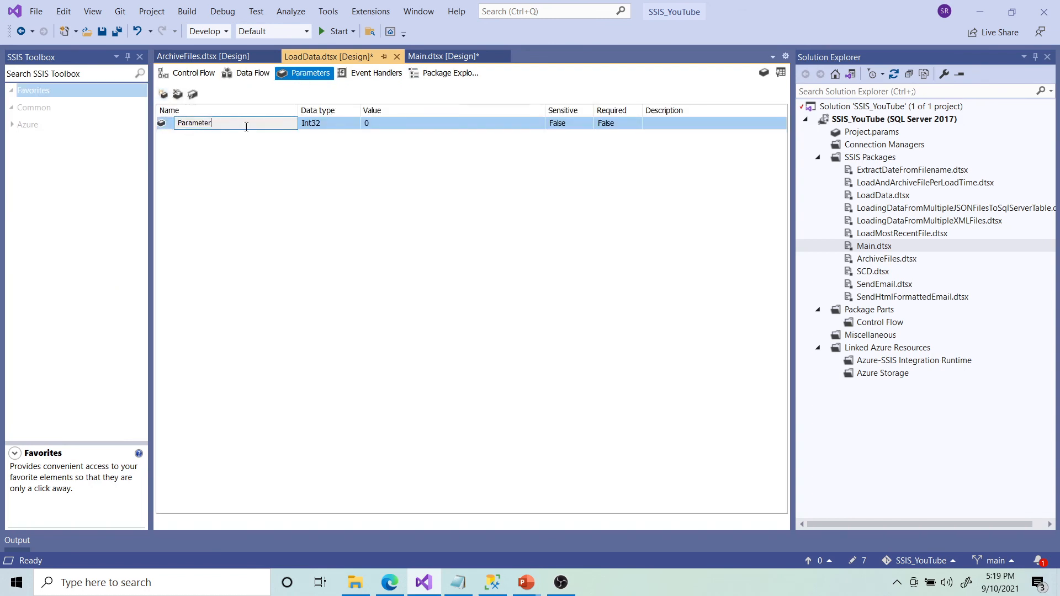
double_click(224, 122)
text(FileToLoad)
Set the FileToLoad parameter's data type to String.
click(342, 127)
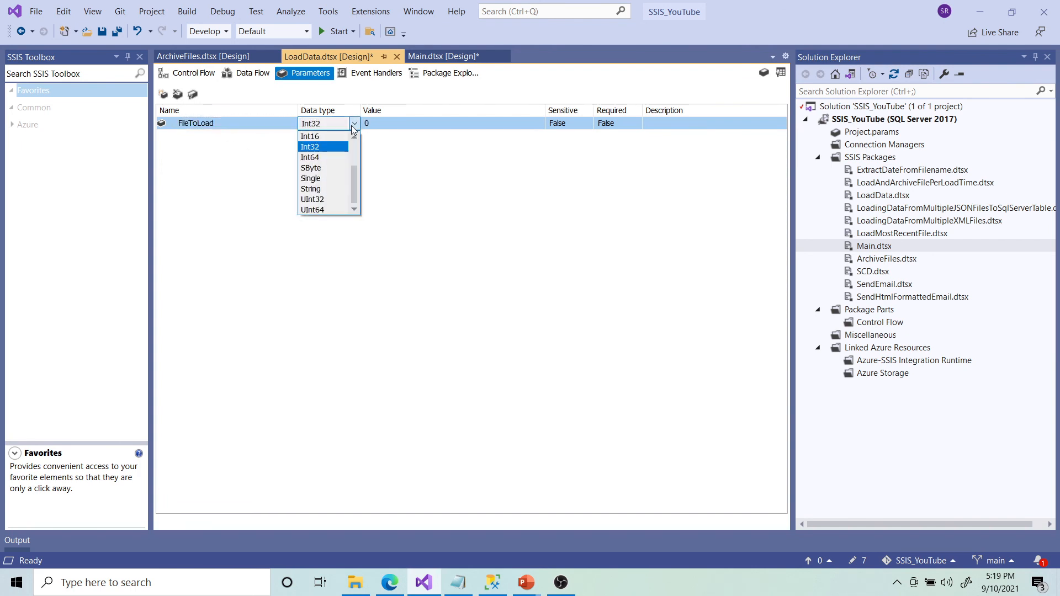
click(337, 183)
click(400, 155)
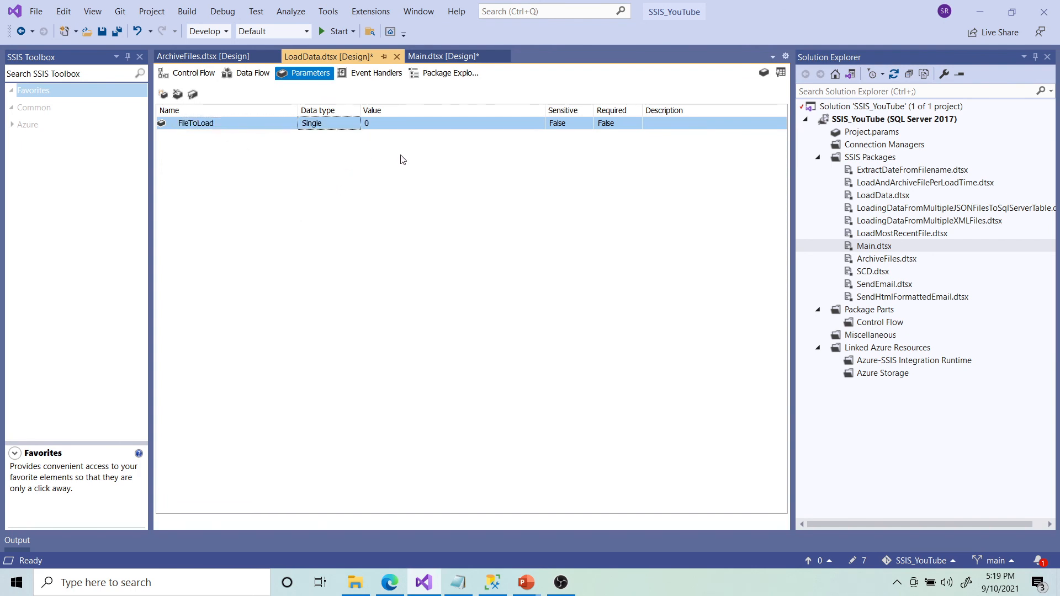
click(348, 128)
click(354, 124)
click(343, 190)
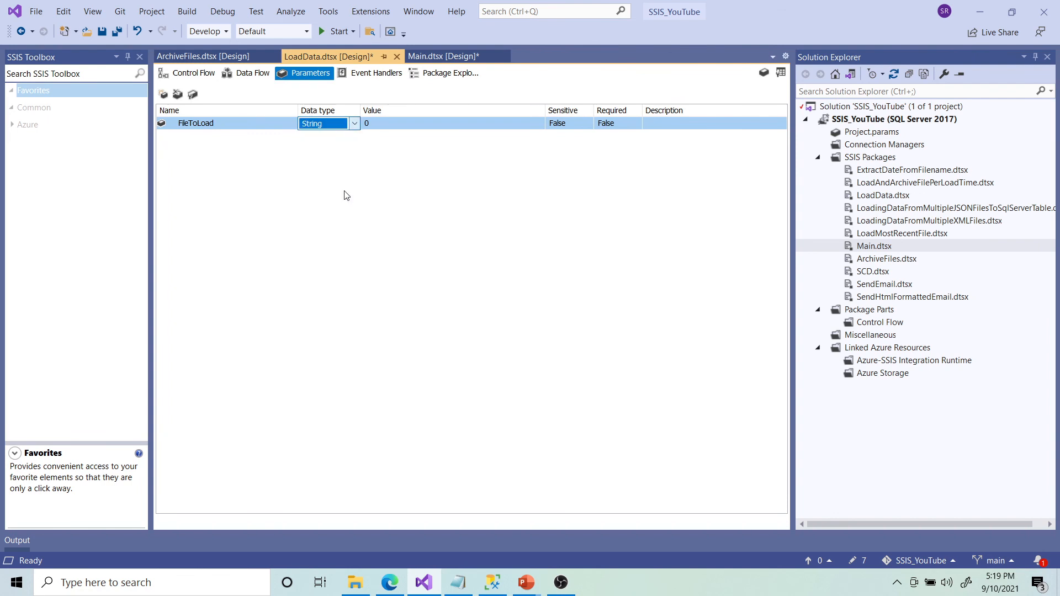
Copy D:\FilesToLoad\LoadAndArchive\OrderList1.xlsx from the Notepad note and set it as the FileToLoad parameter's value.
click(459, 583)
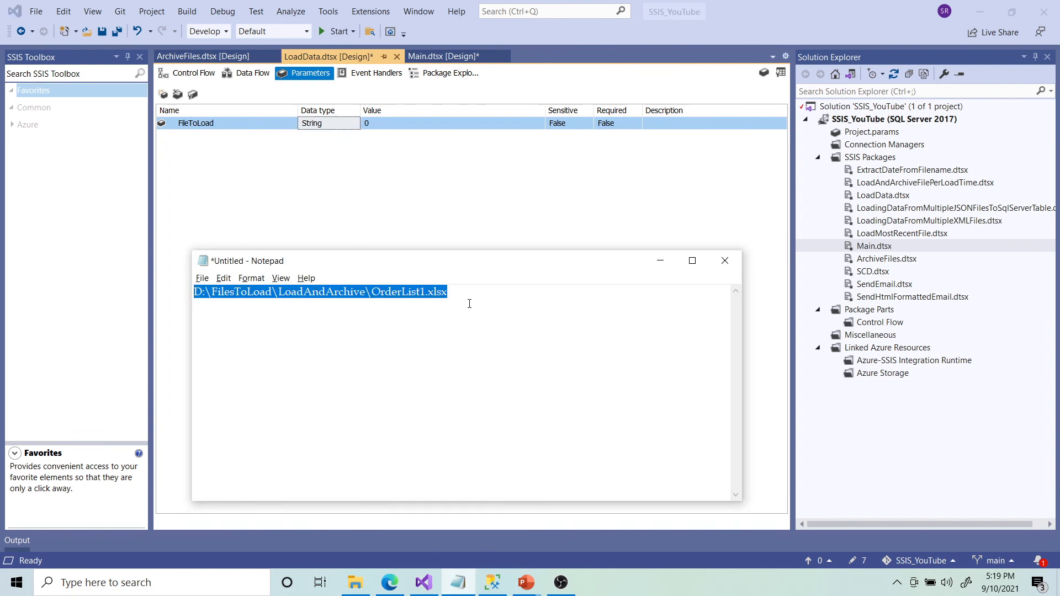
drag(470, 304, 182, 277)
key(ctrl+c)
click(394, 125)
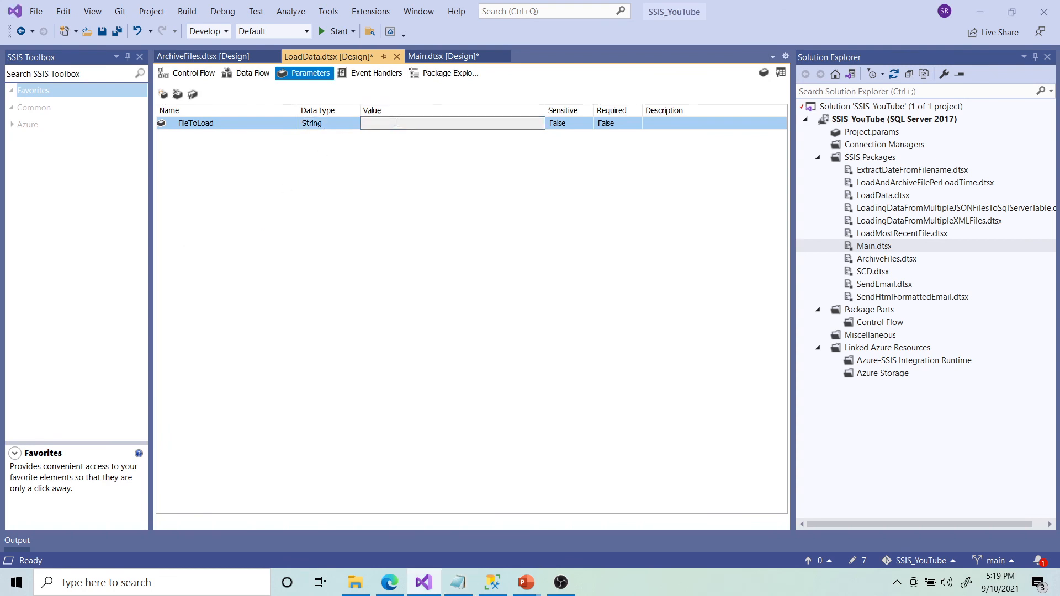
key(ctrl+v)
click(509, 196)
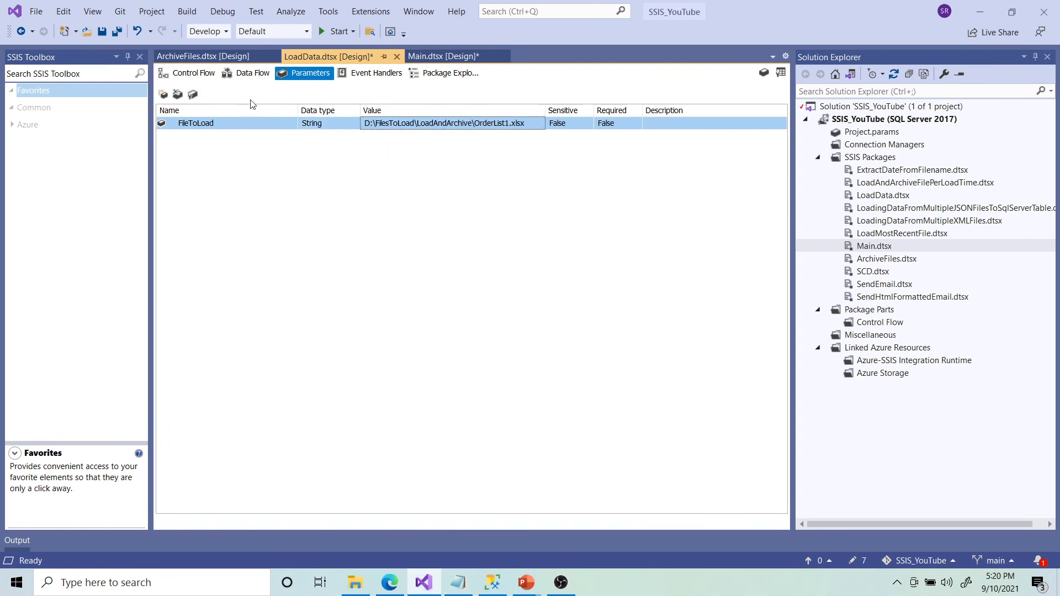
Add a property expression entry for ExcelFilePath to the Excel Connection Manager in the LoadData data flow.
click(250, 75)
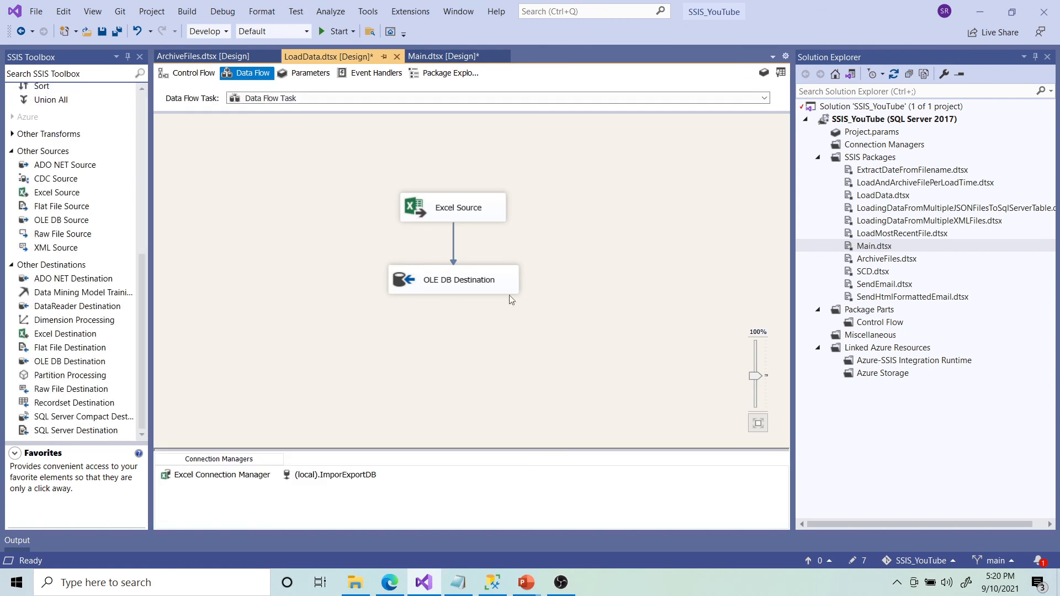
right_click(234, 479)
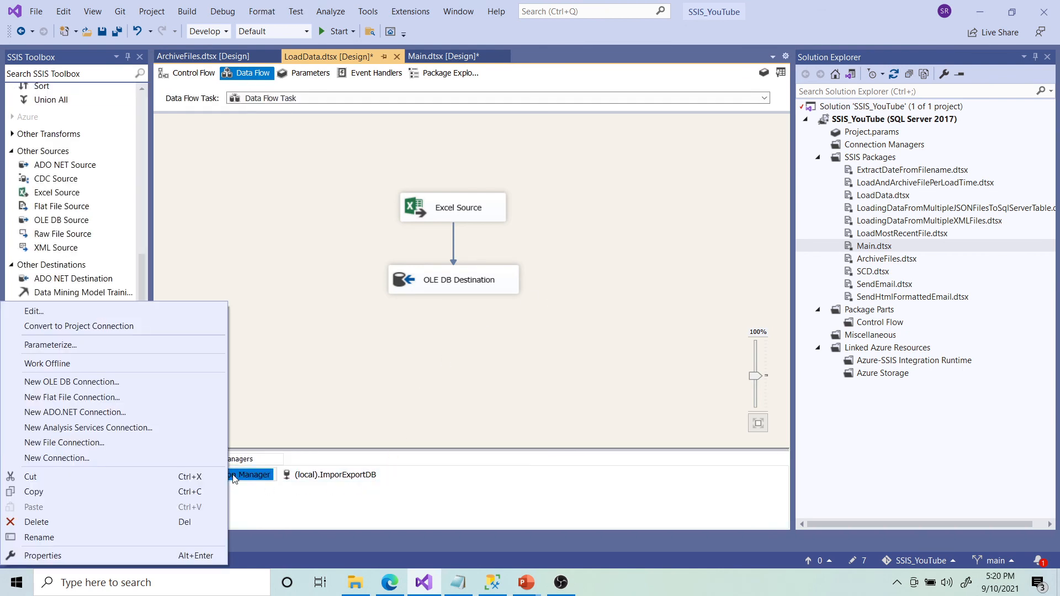
click(137, 559)
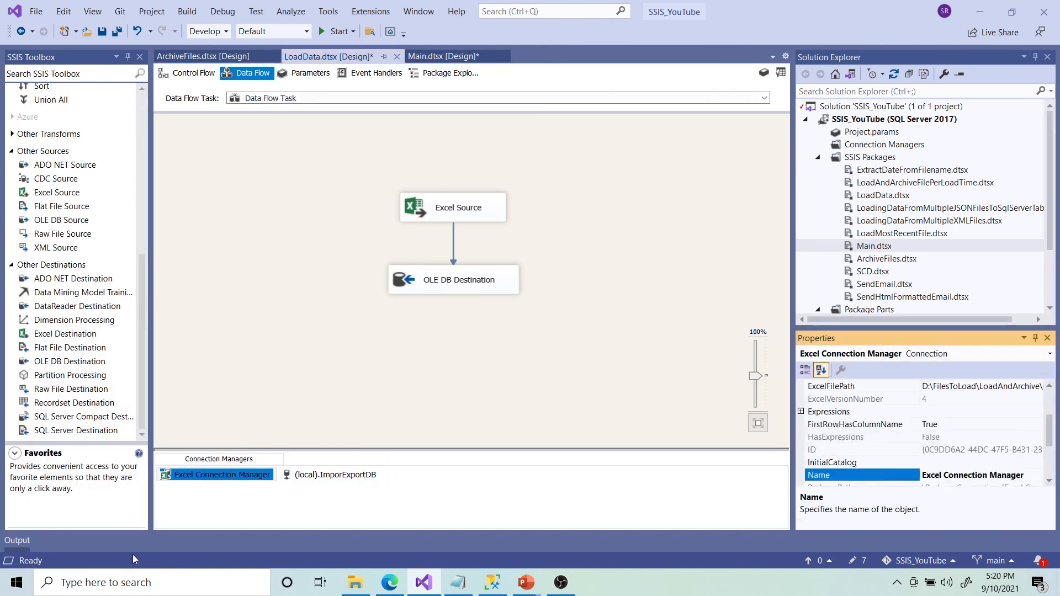
click(1047, 56)
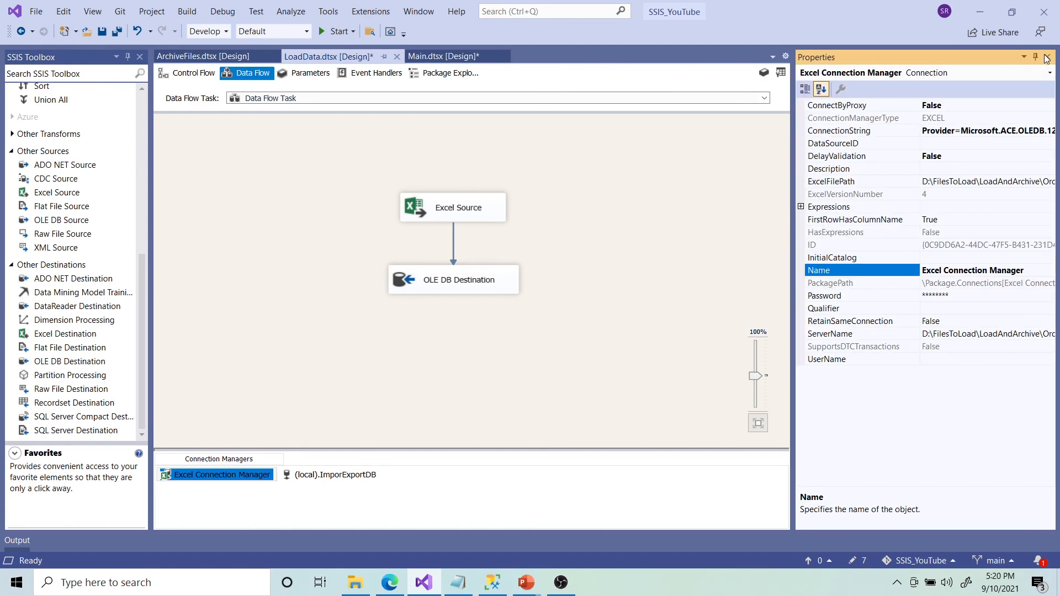
click(802, 209)
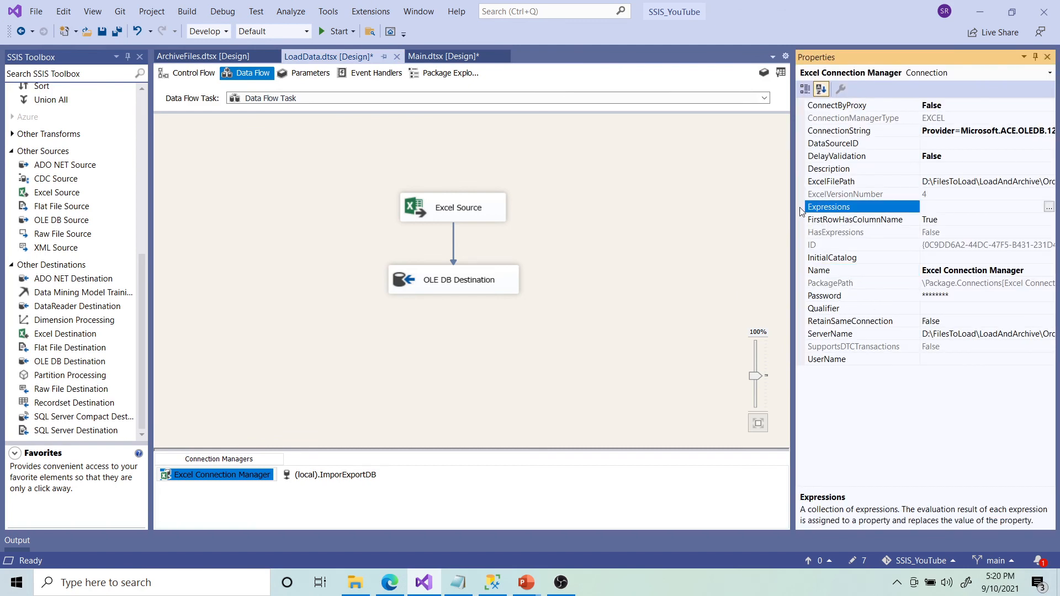
click(1049, 207)
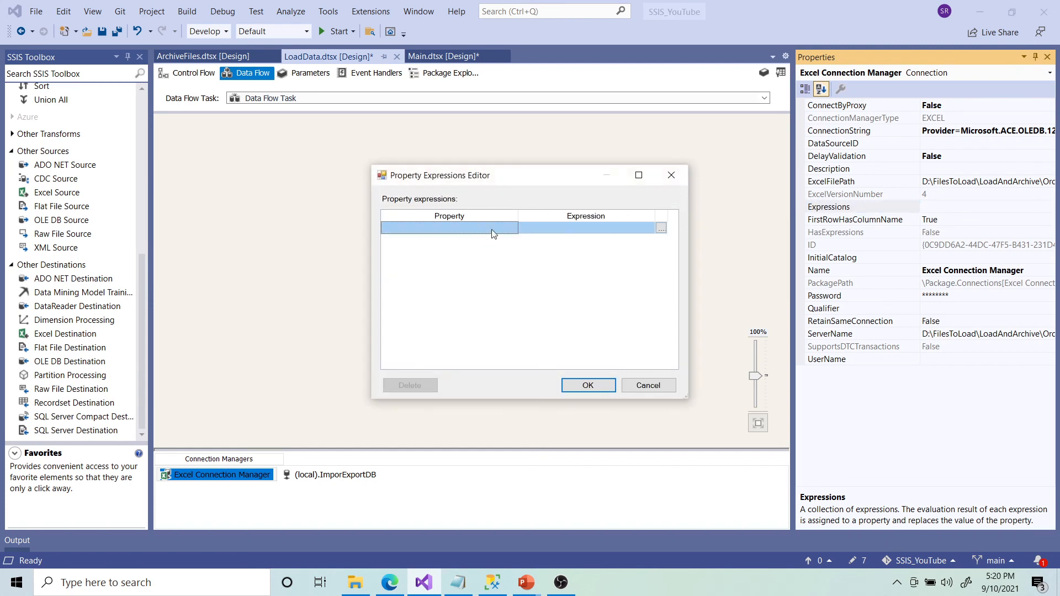
click(493, 232)
click(512, 229)
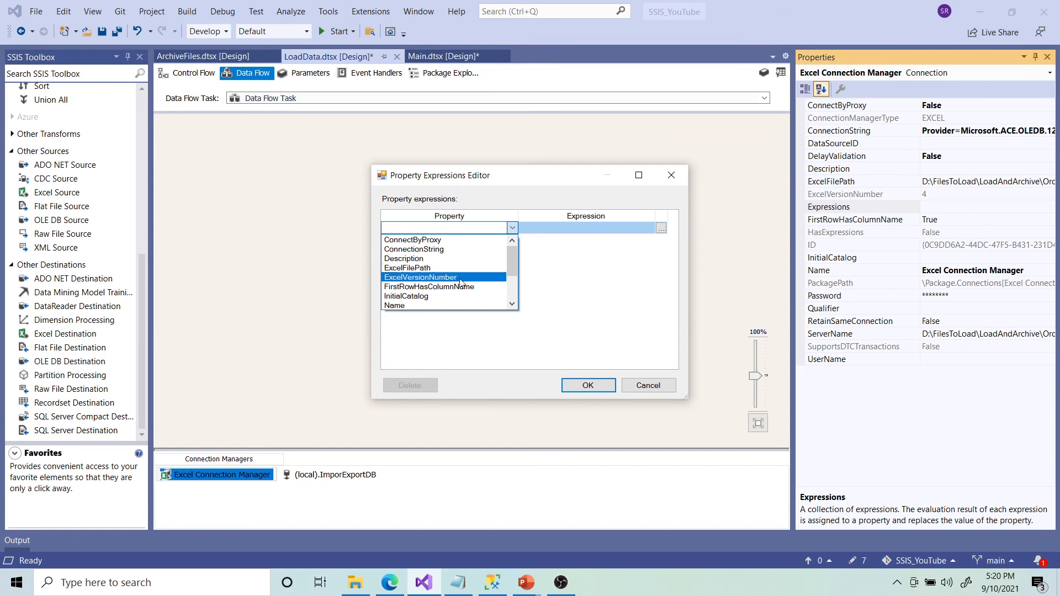
click(407, 269)
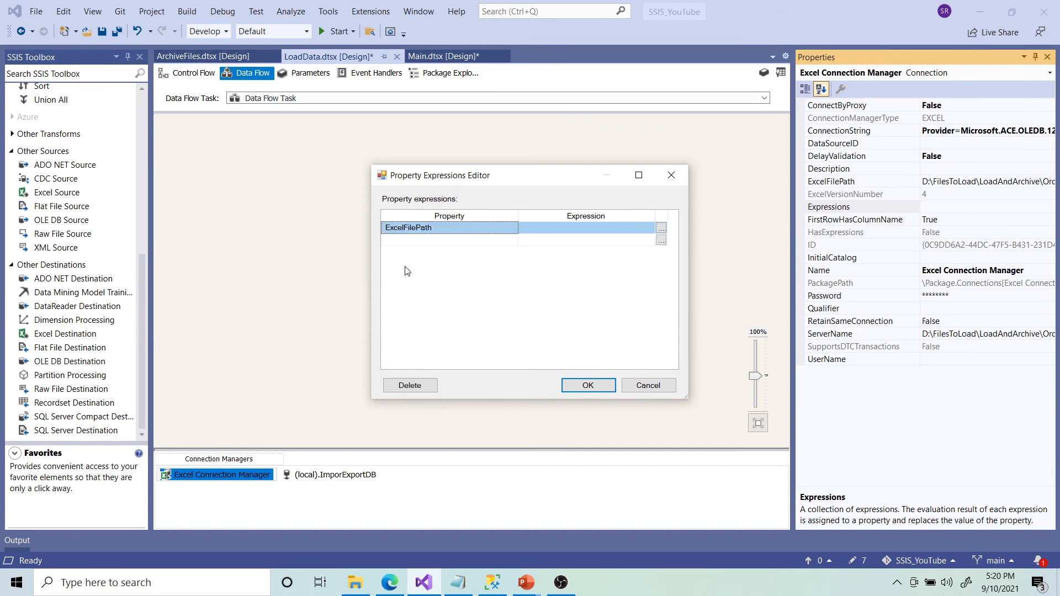
Set the ExcelFilePath expression to @[$Package::FileToLoad], evaluate it, and apply the property expression to the Excel Connection Manager.
click(661, 229)
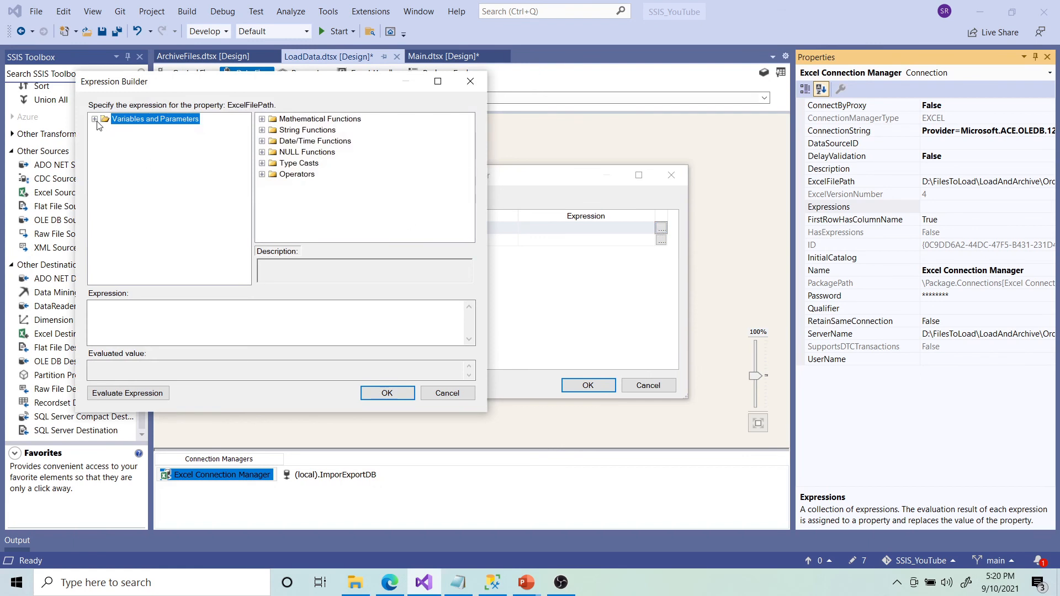
click(95, 119)
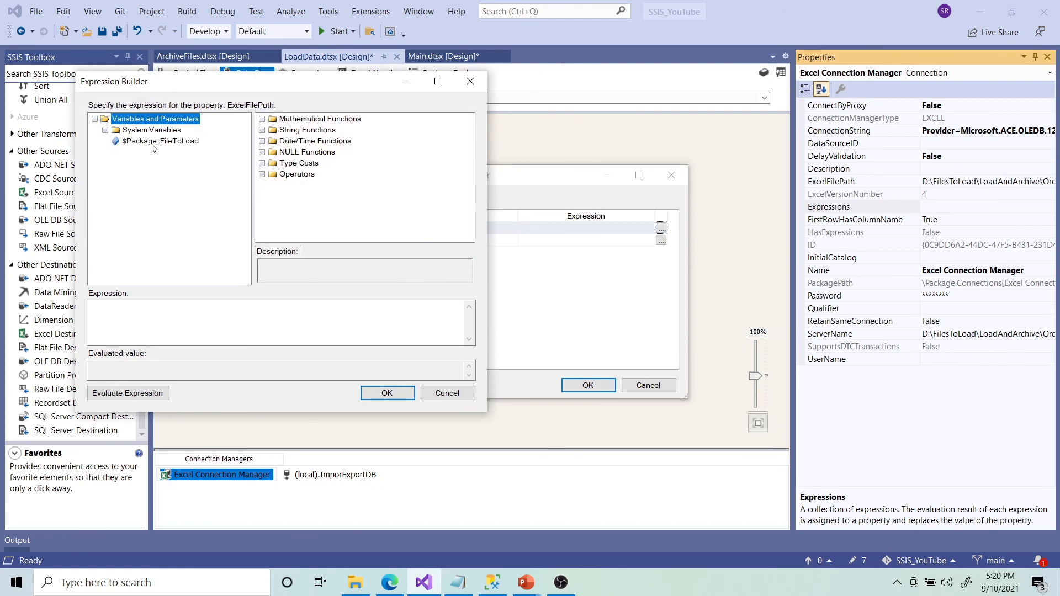
drag(148, 142, 194, 325)
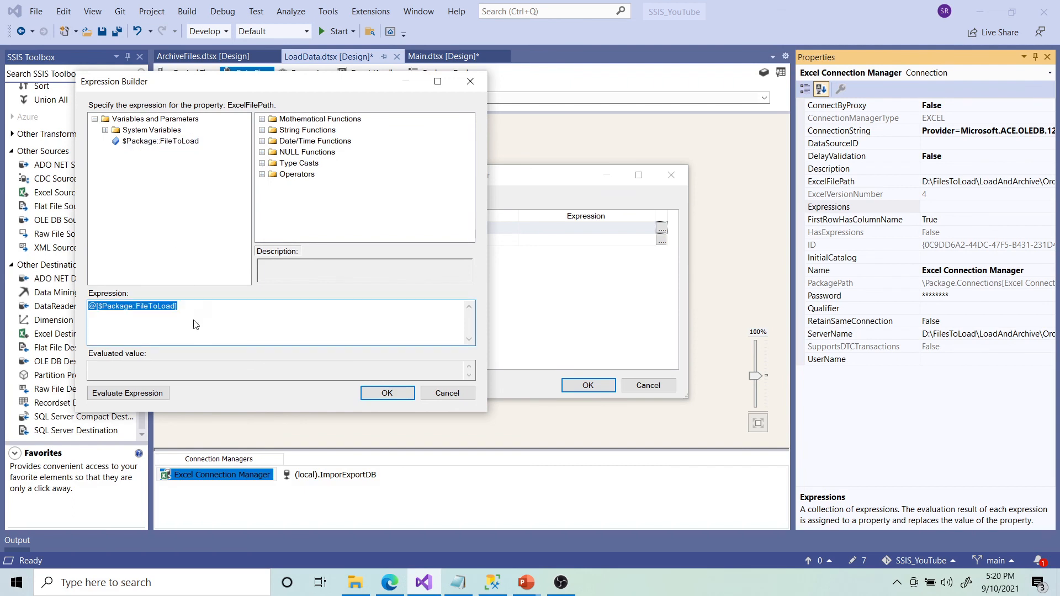
click(130, 393)
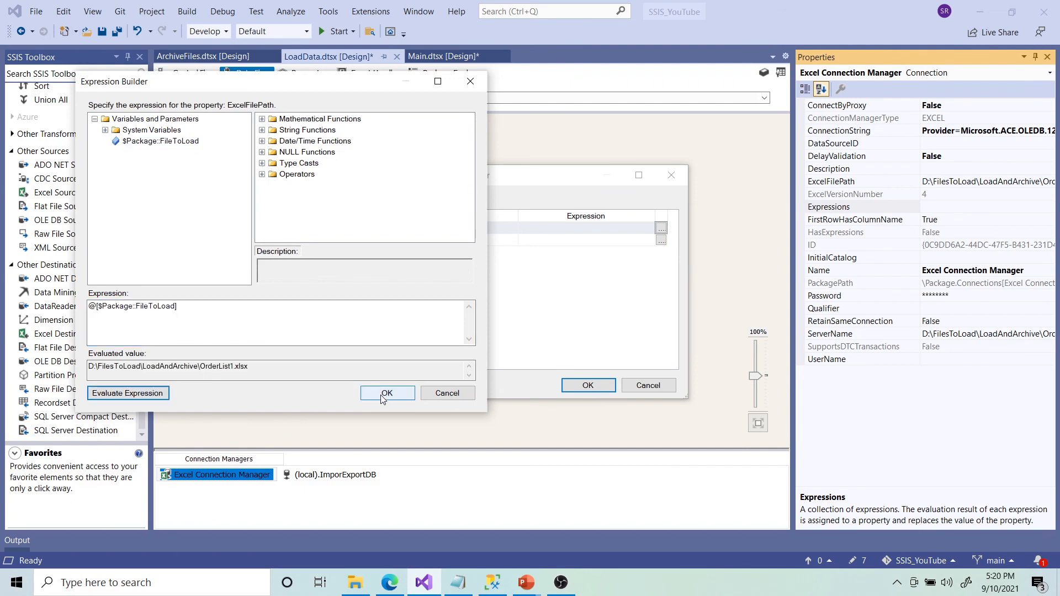
drag(308, 367, 87, 367)
key(ctrl+c)
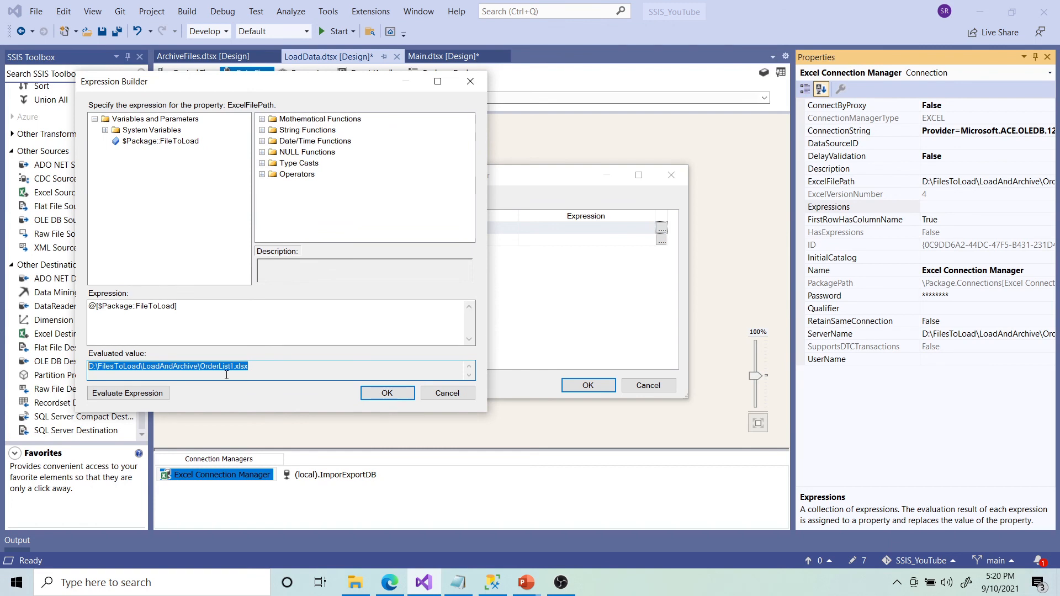
click(370, 396)
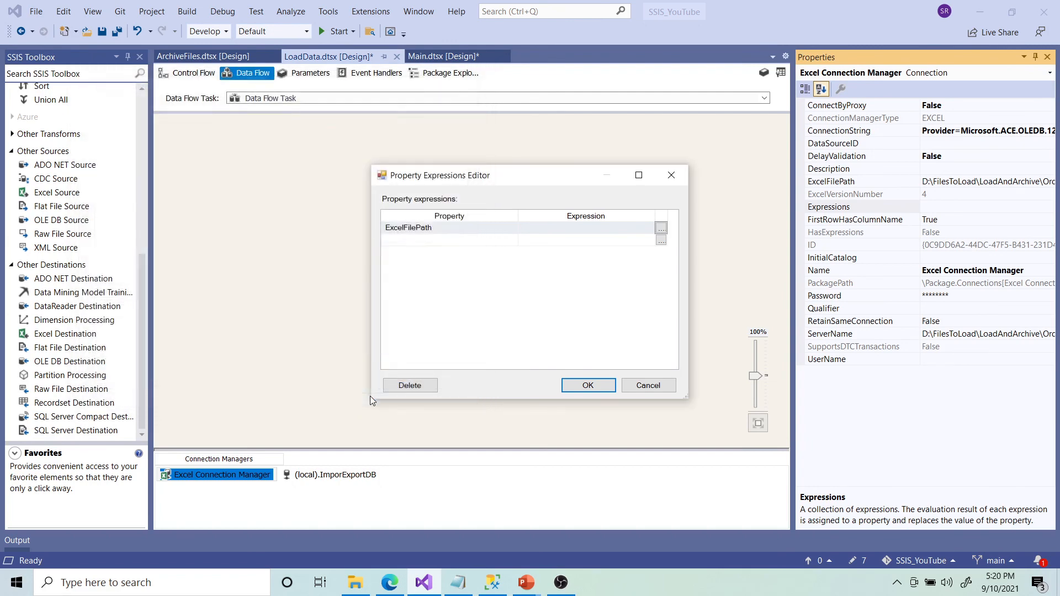
click(577, 387)
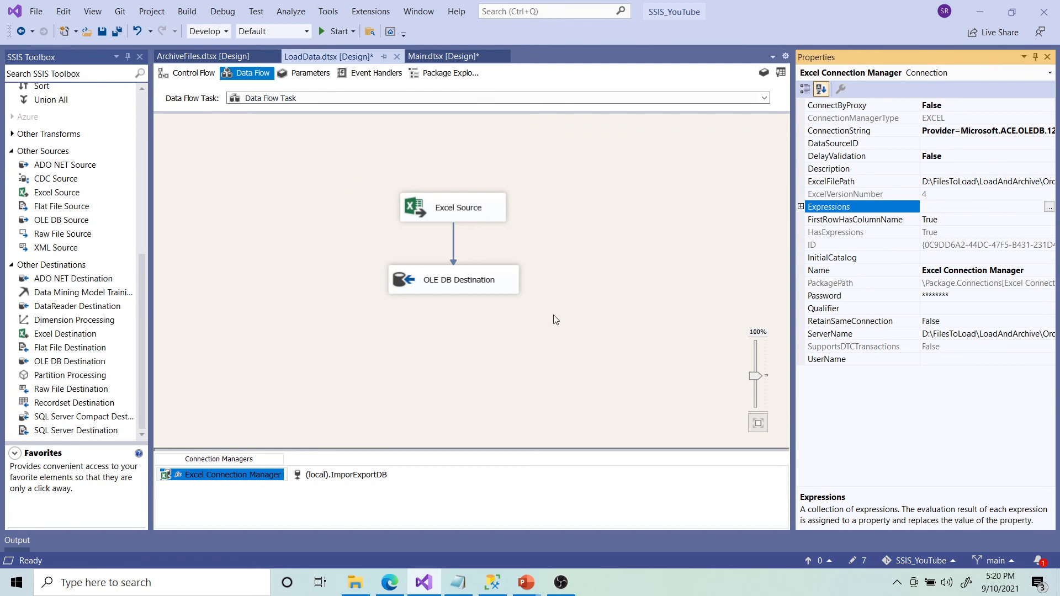
Add a File System Task to the control flow of ArchiveFiles.dtsx and reposition it on the canvas.
click(187, 57)
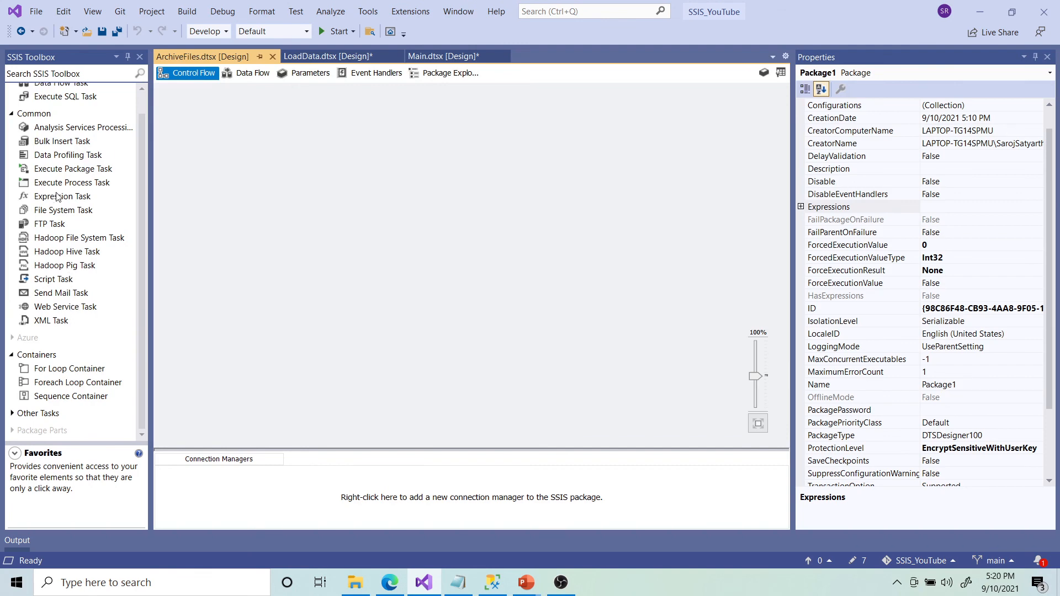
drag(57, 214, 338, 214)
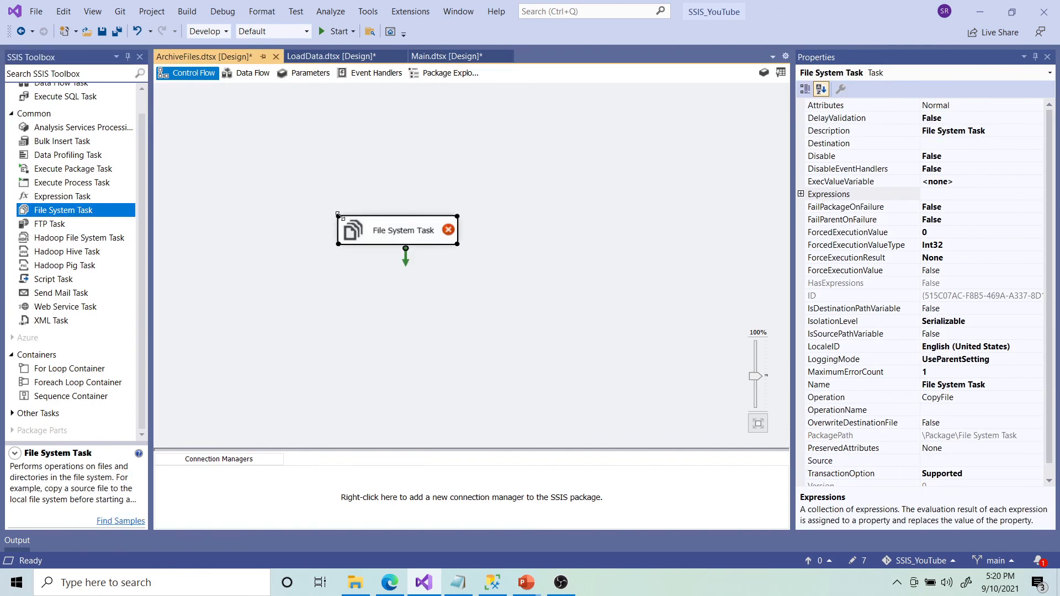
click(539, 248)
drag(418, 237, 451, 216)
click(545, 215)
click(426, 216)
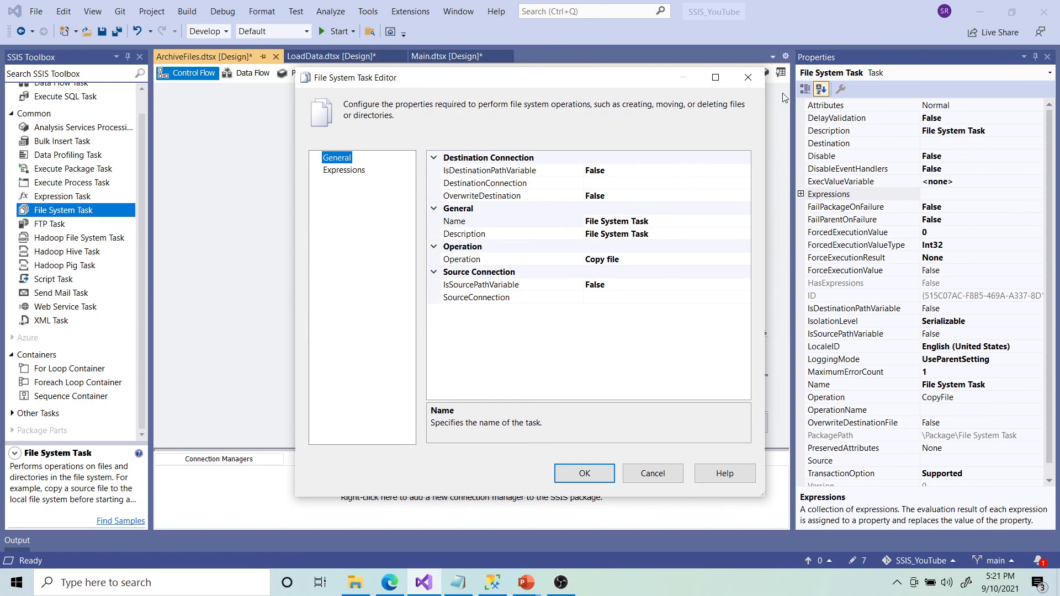
click(748, 77)
click(307, 97)
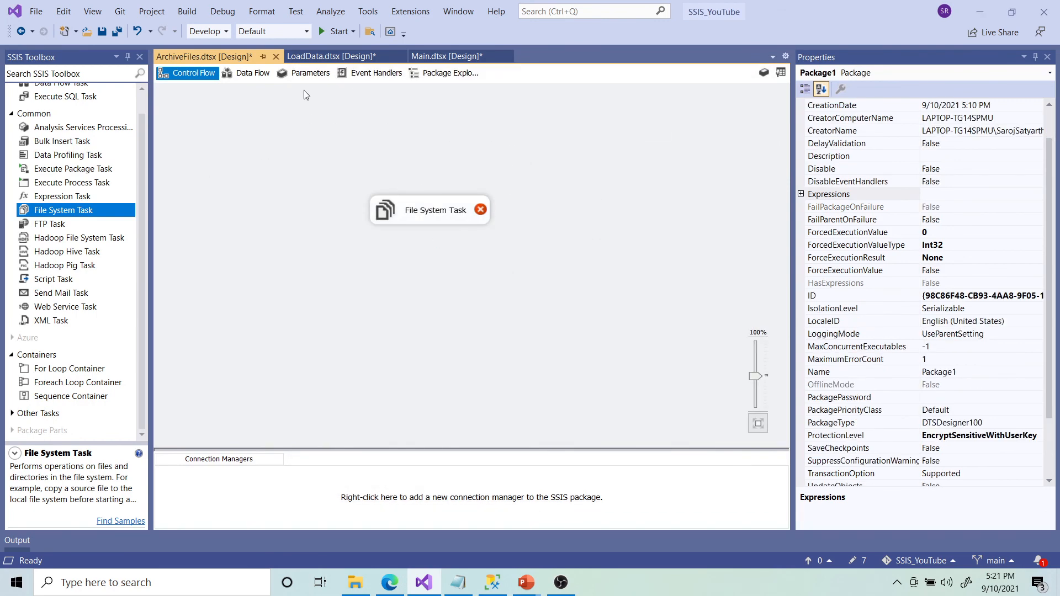
Add a package parameter named FileToArchive to ArchiveFiles.dtsx.
click(309, 76)
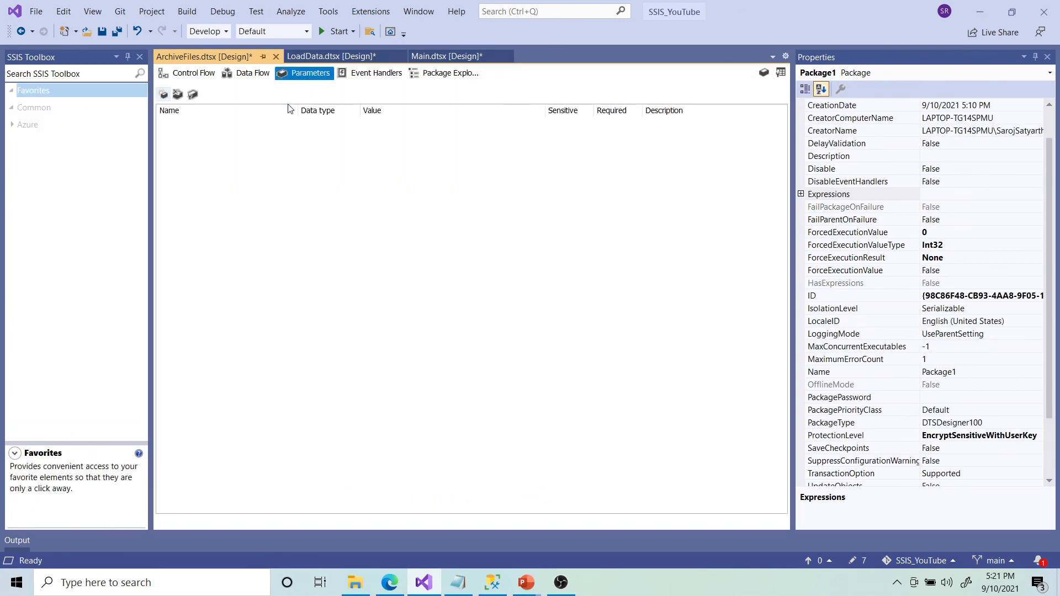
click(164, 94)
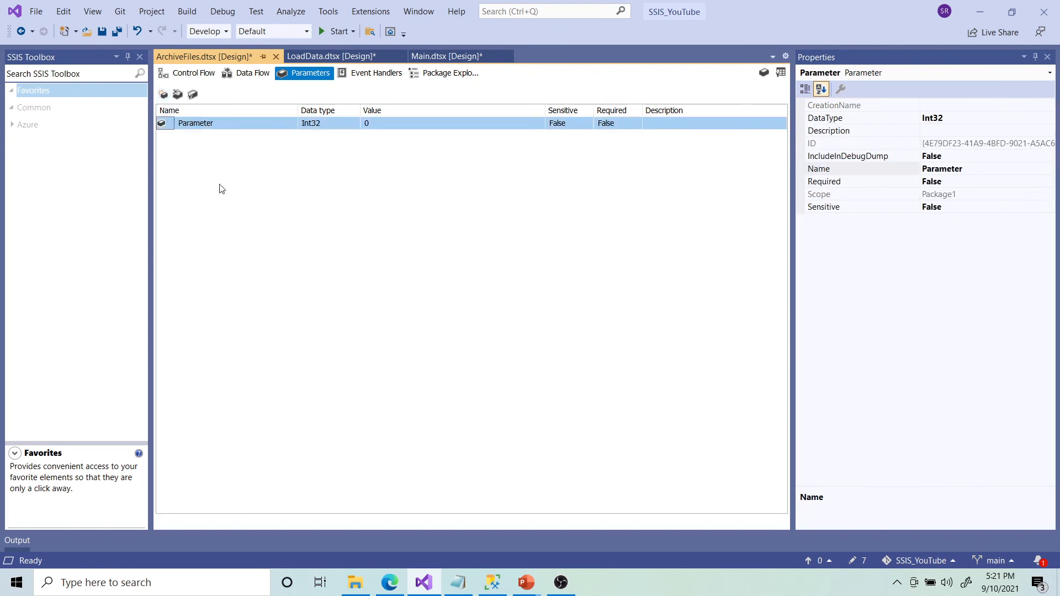
click(237, 123)
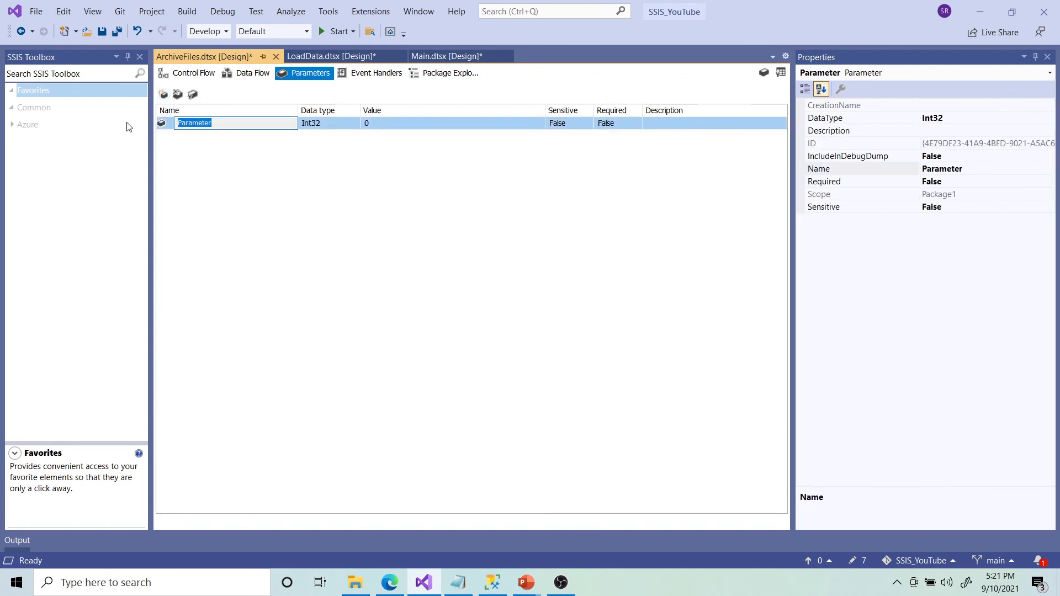
text(FileToArchive)
click(397, 176)
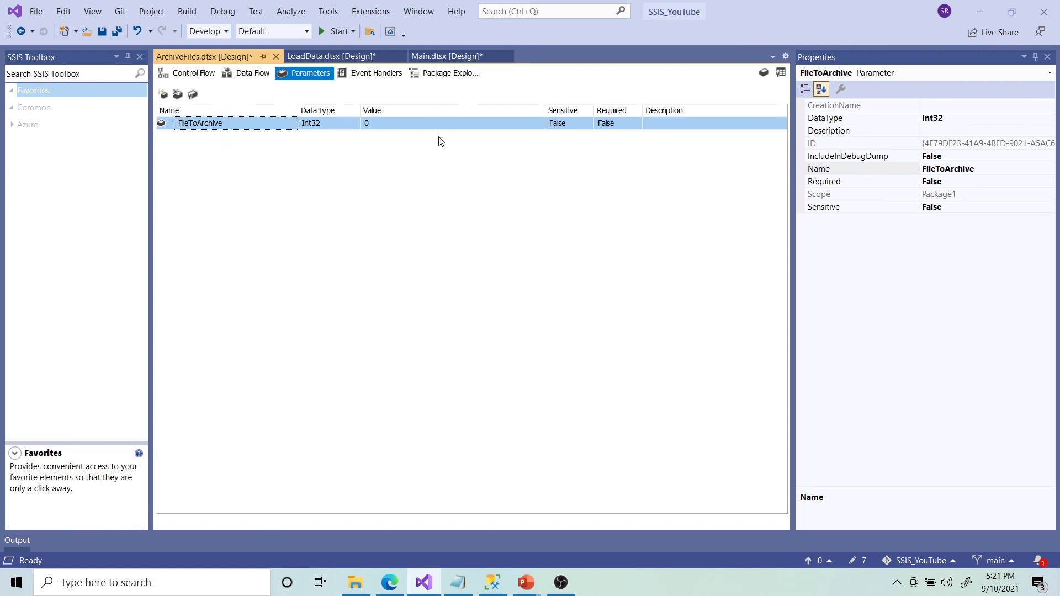
Set the FileToArchive parameter's data type to String and its value to D:\FilesToLoad\LoadAndArchive\OrderList1.xlsx.
click(345, 125)
click(338, 188)
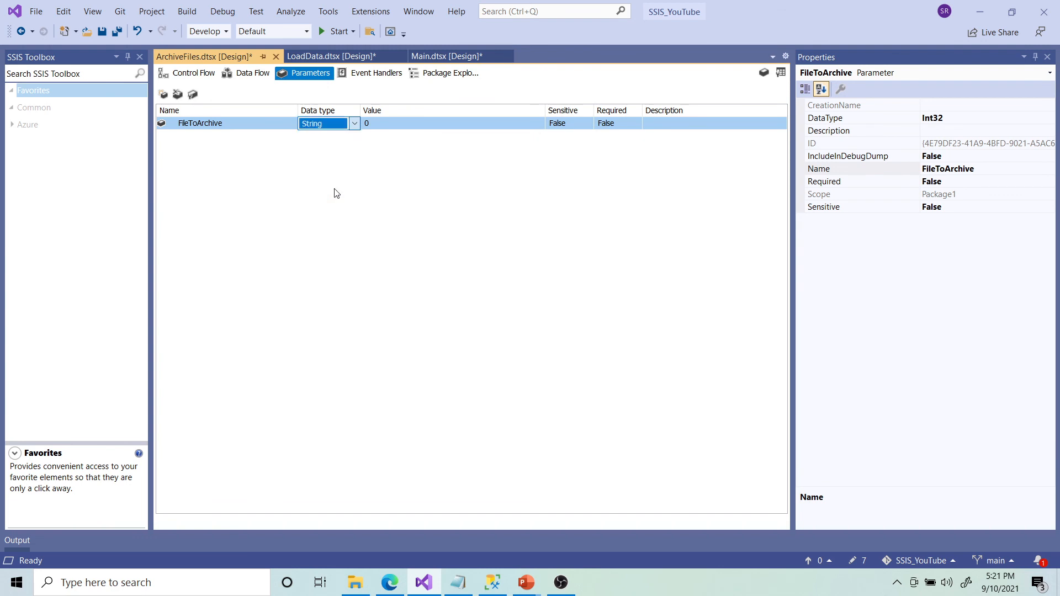
click(459, 583)
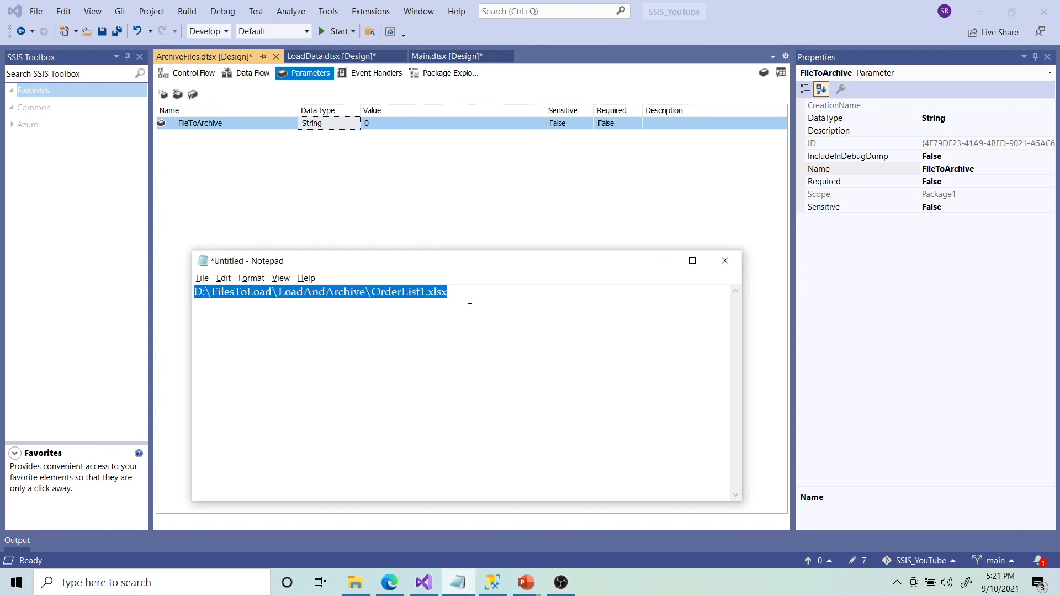
key(alt+Tab)
click(423, 124)
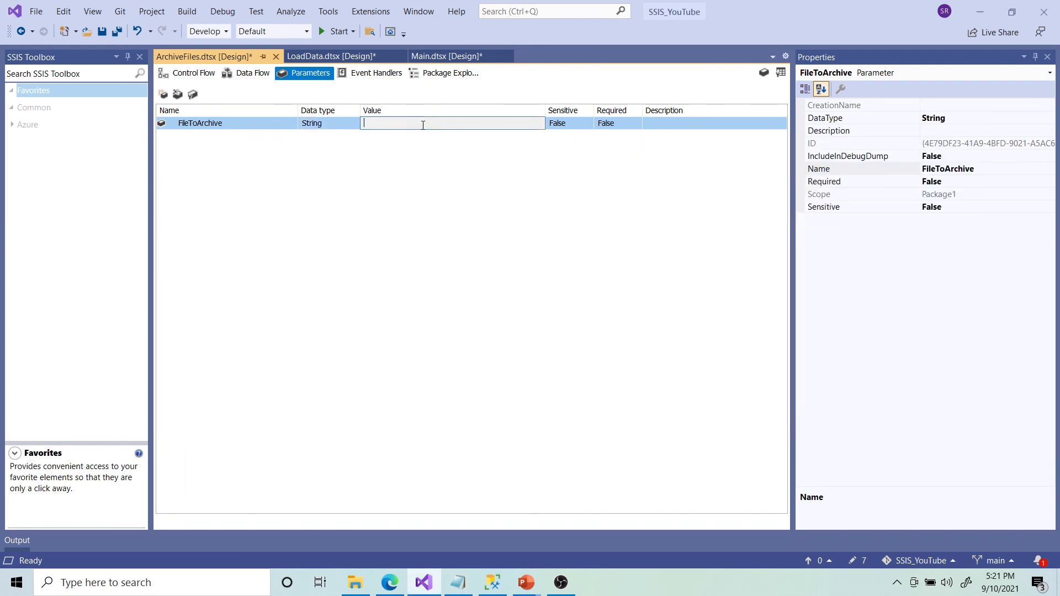
key(ctrl+v)
key(Return)
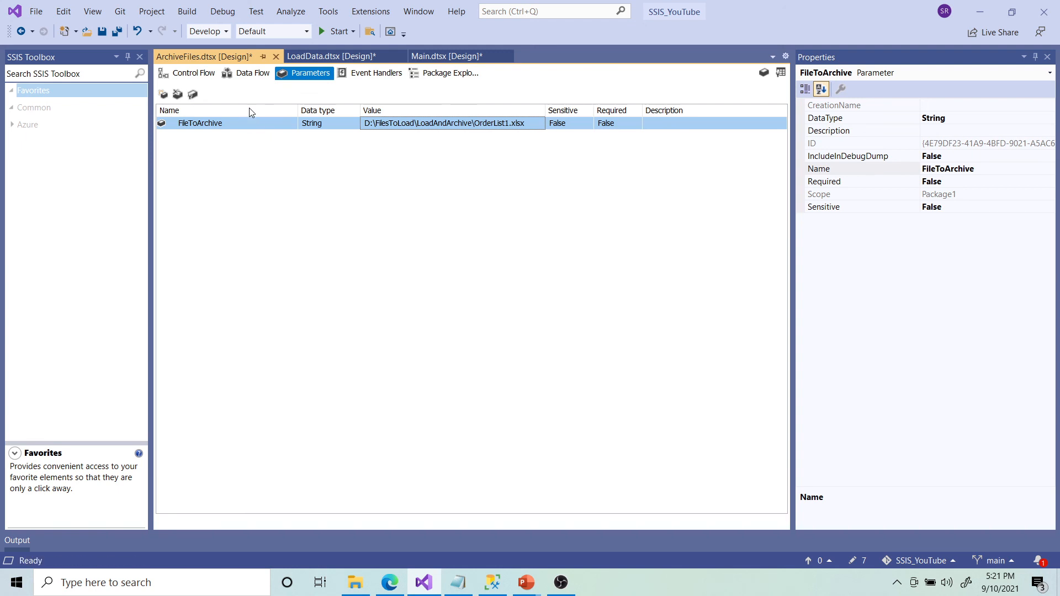
Create a new destination connection for the File System Task in ArchiveFiles with the usage type Existing folder.
click(241, 76)
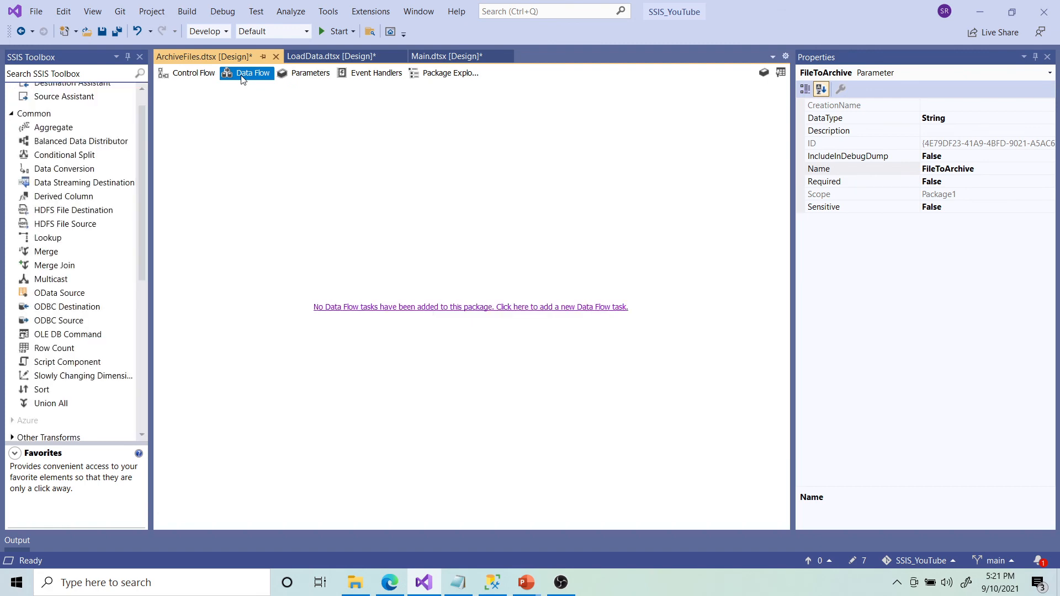
click(194, 75)
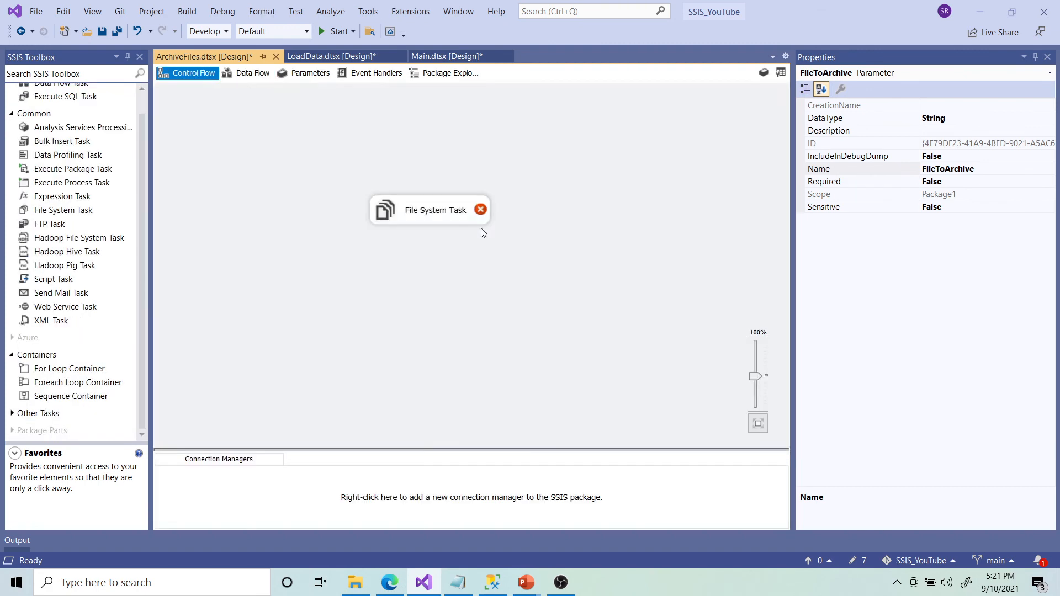
click(482, 233)
double_click(441, 213)
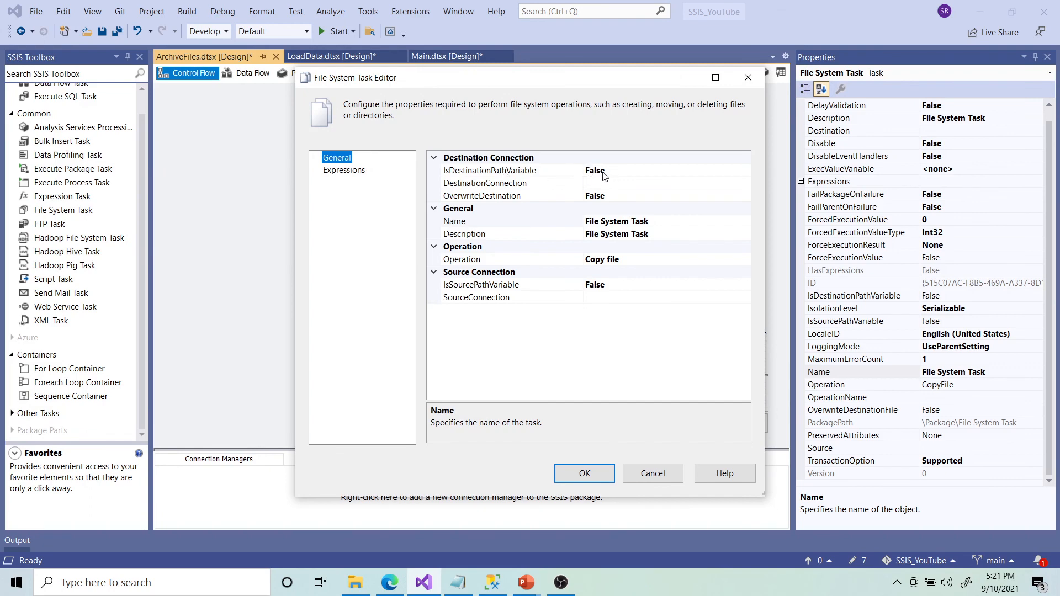
click(624, 184)
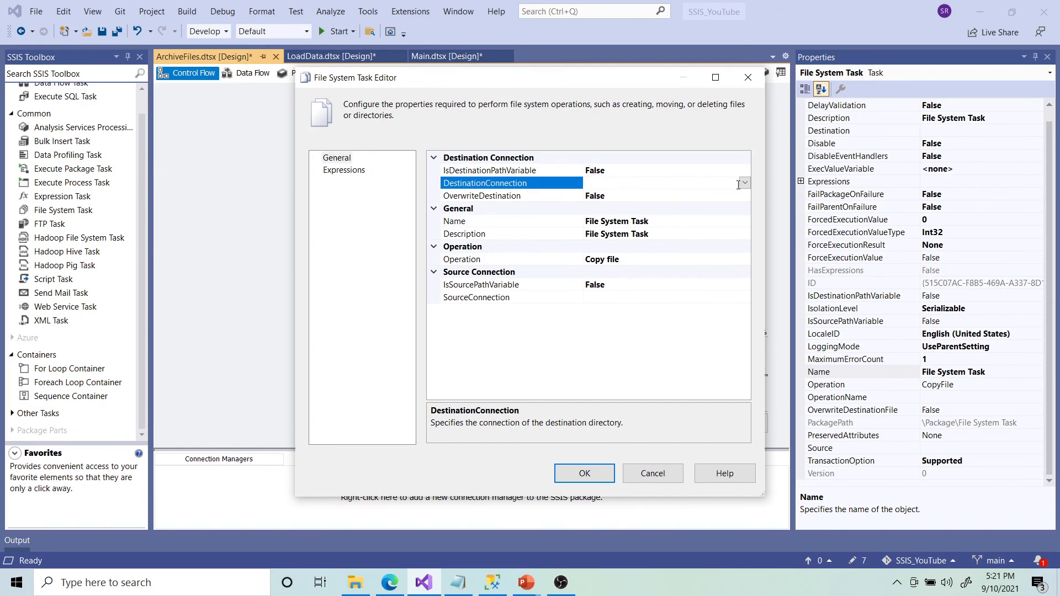
click(743, 184)
click(680, 199)
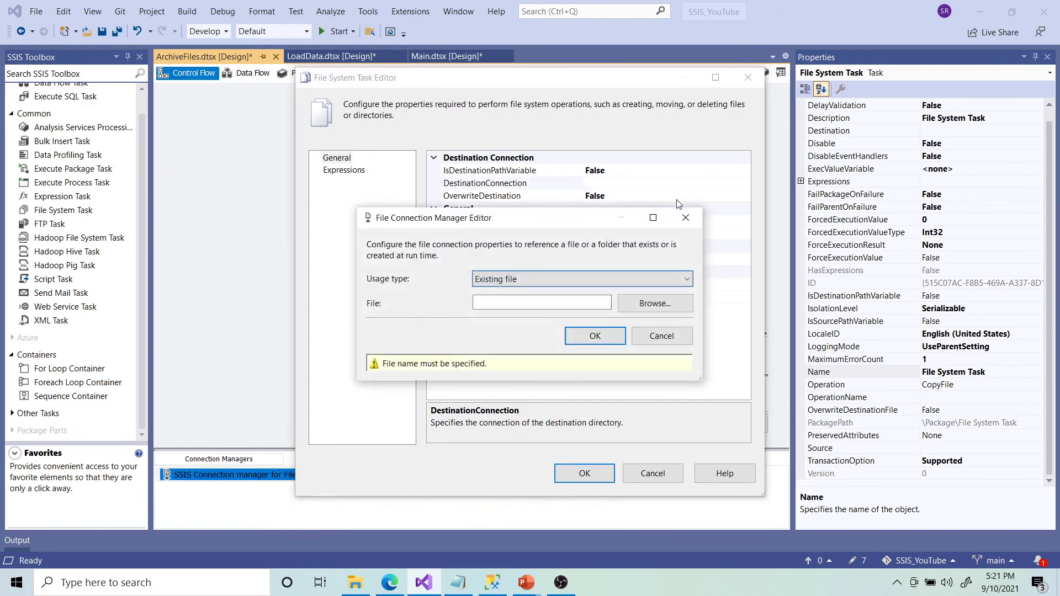
click(688, 279)
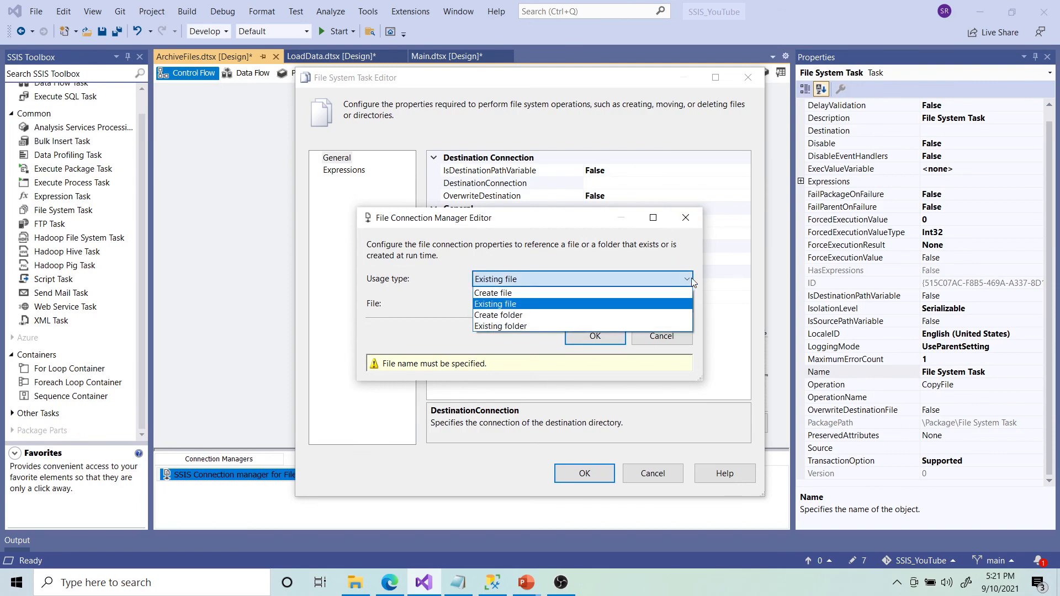
click(552, 325)
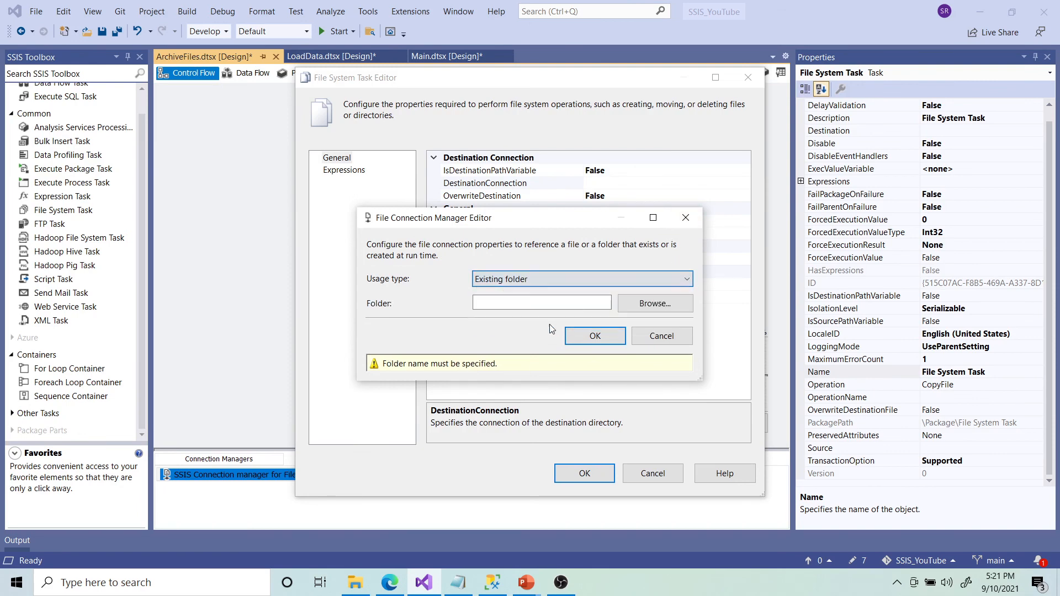
Point the destination connection to the folder D:\FilesToLoad\LoadAndArchive\Archive, checking that folder's contents in File Explorer before confirming.
click(646, 303)
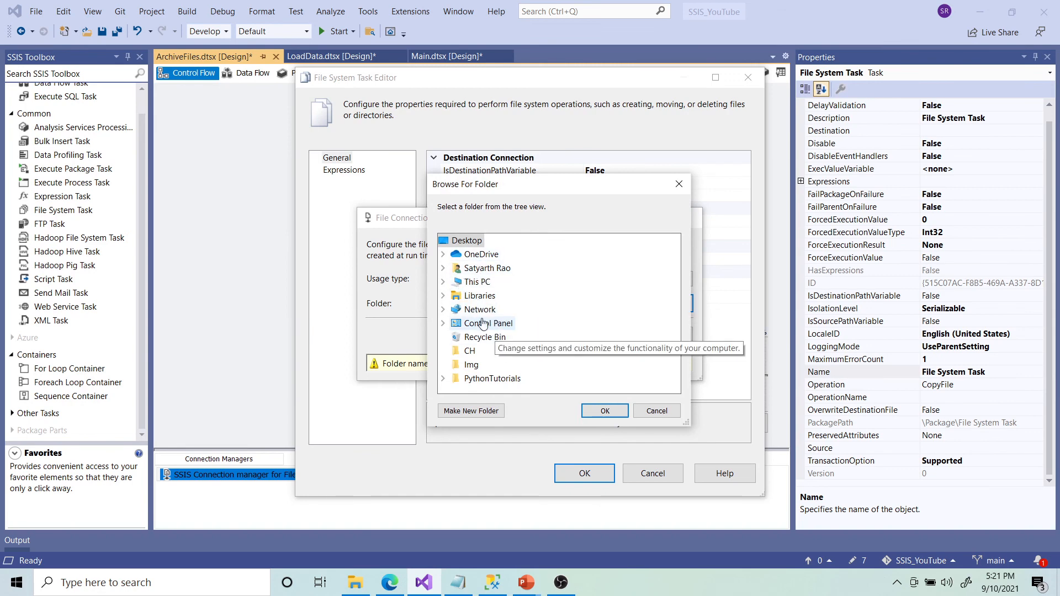
double_click(471, 283)
scroll(580, 290, down, 2)
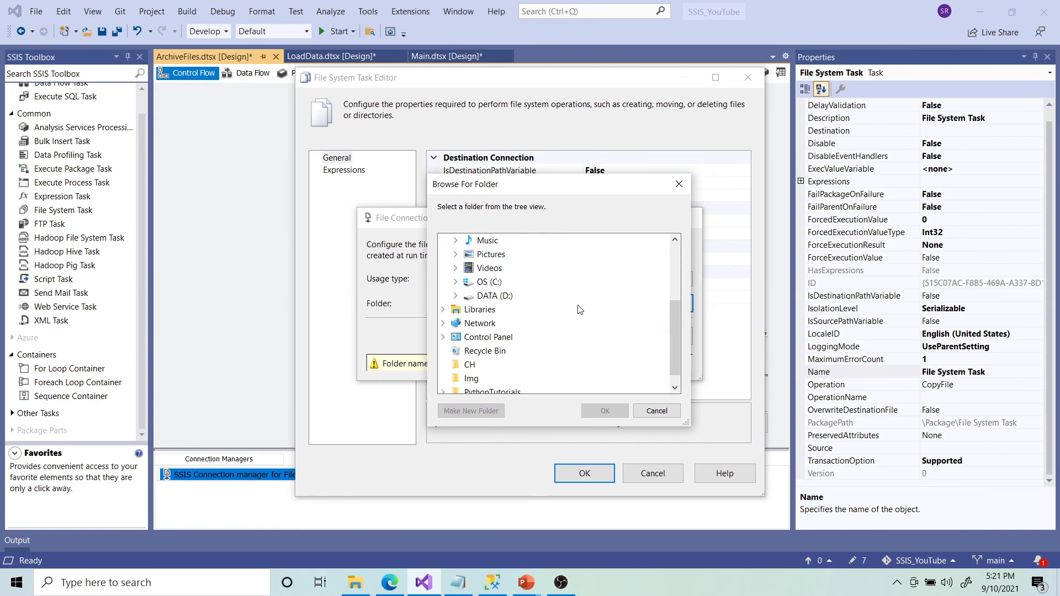
double_click(493, 298)
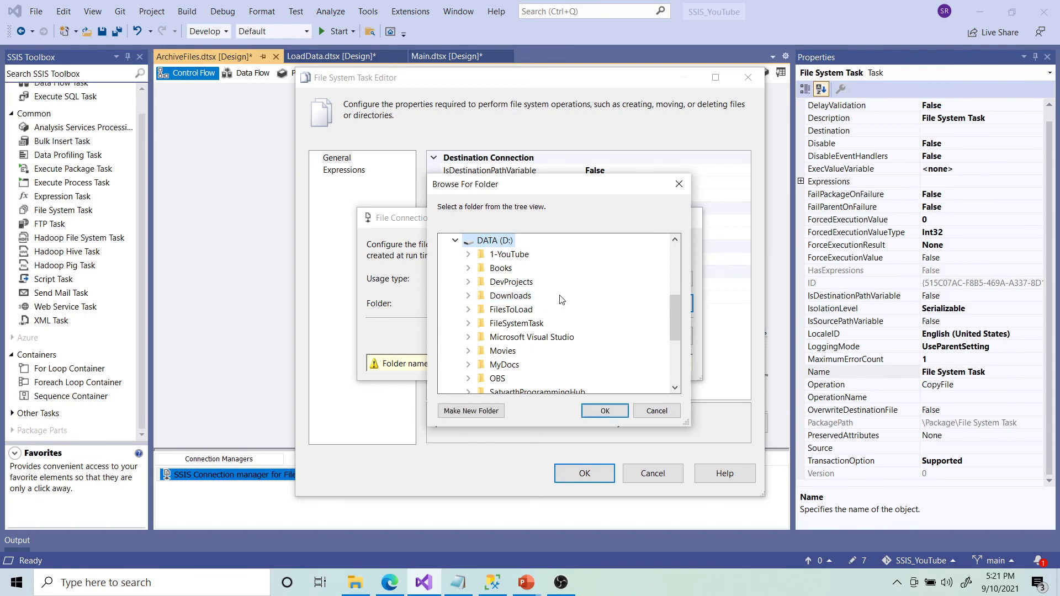
double_click(518, 311)
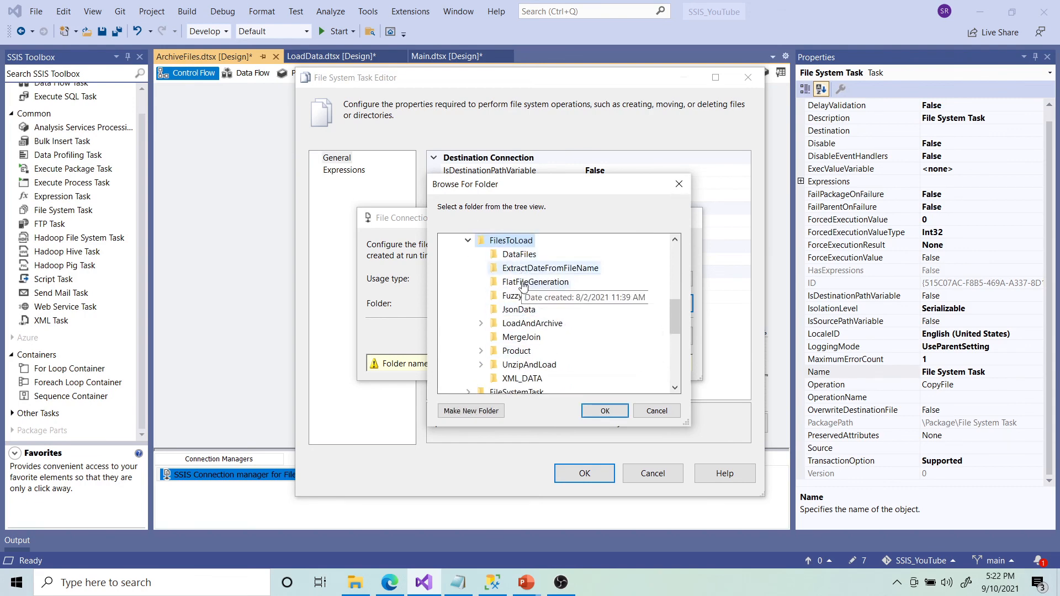
double_click(530, 323)
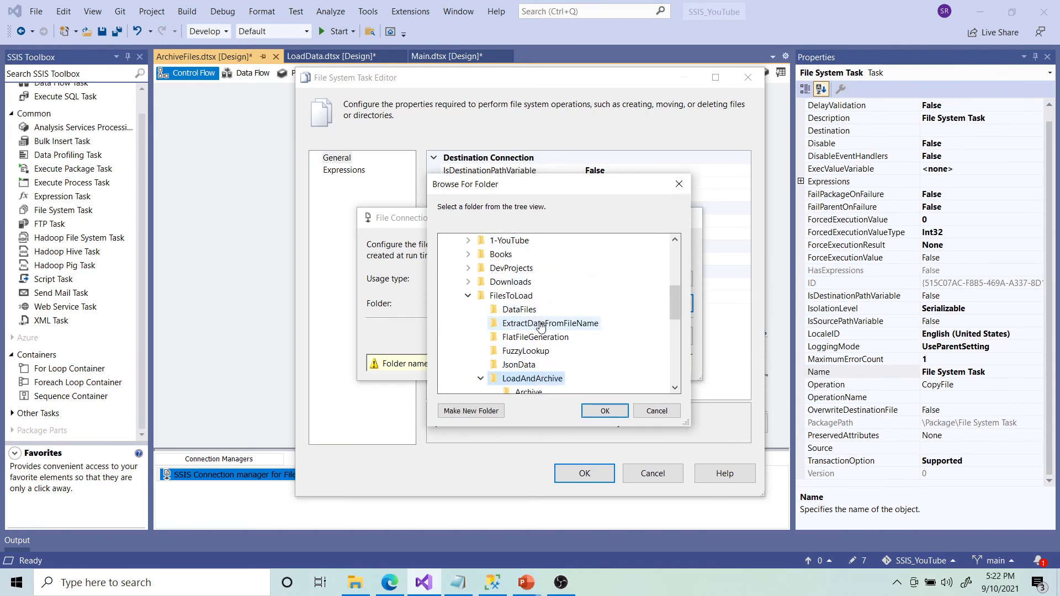
scroll(578, 362, down, 2)
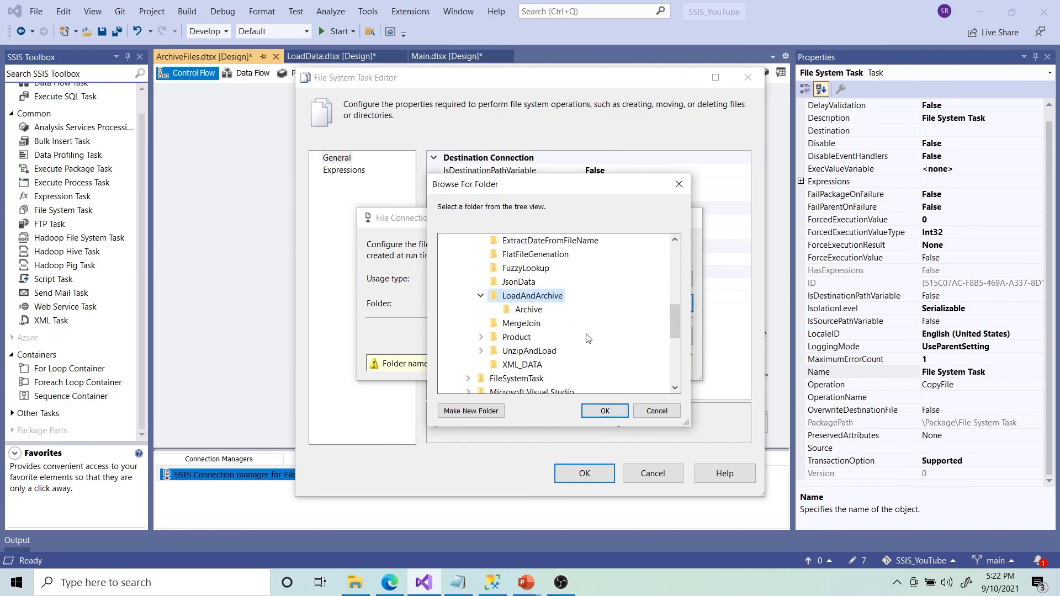
click(528, 310)
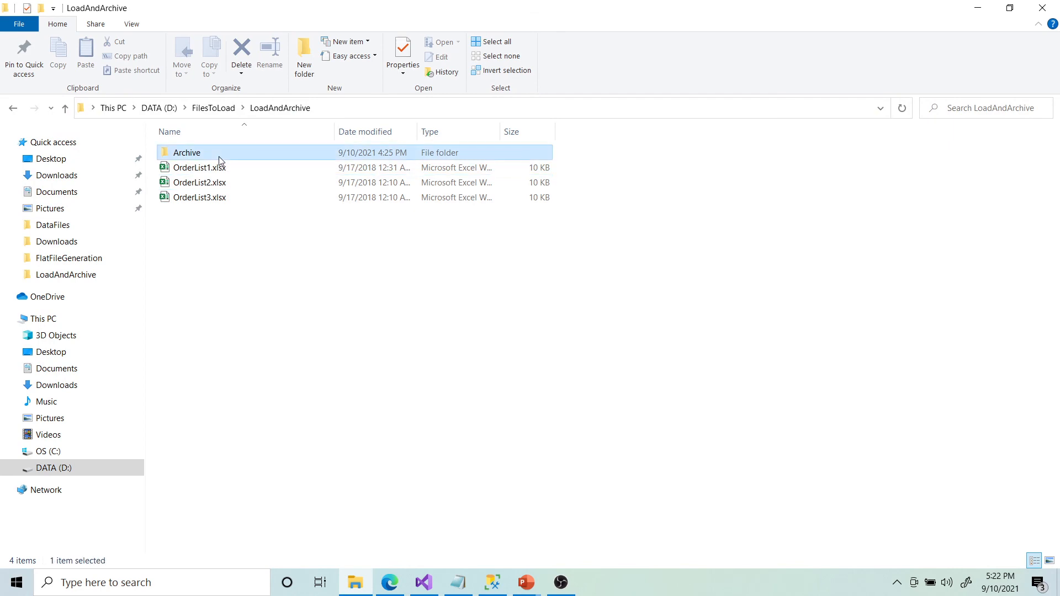
double_click(219, 157)
click(14, 110)
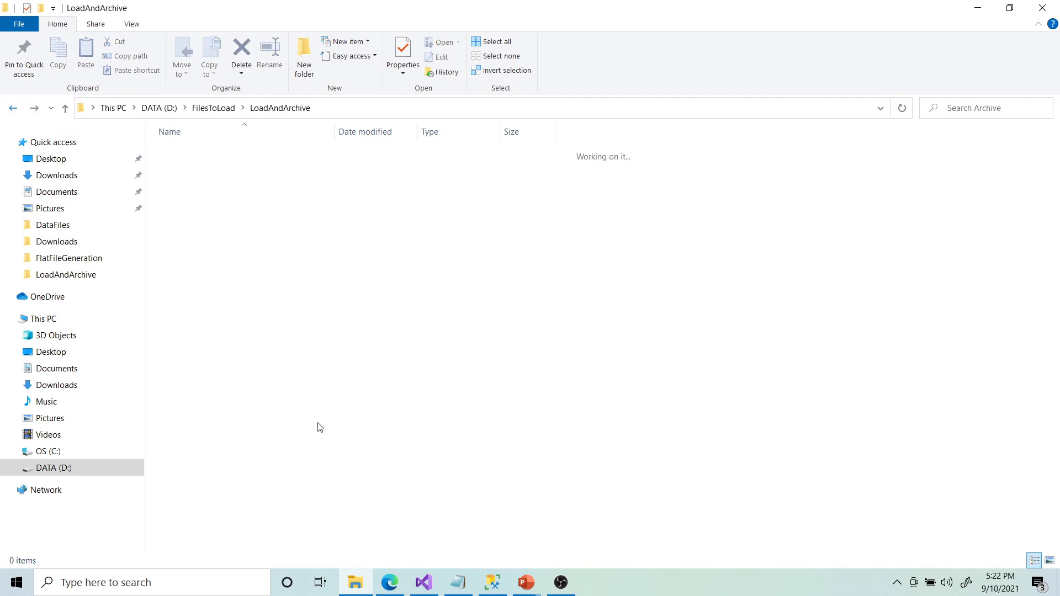
click(424, 583)
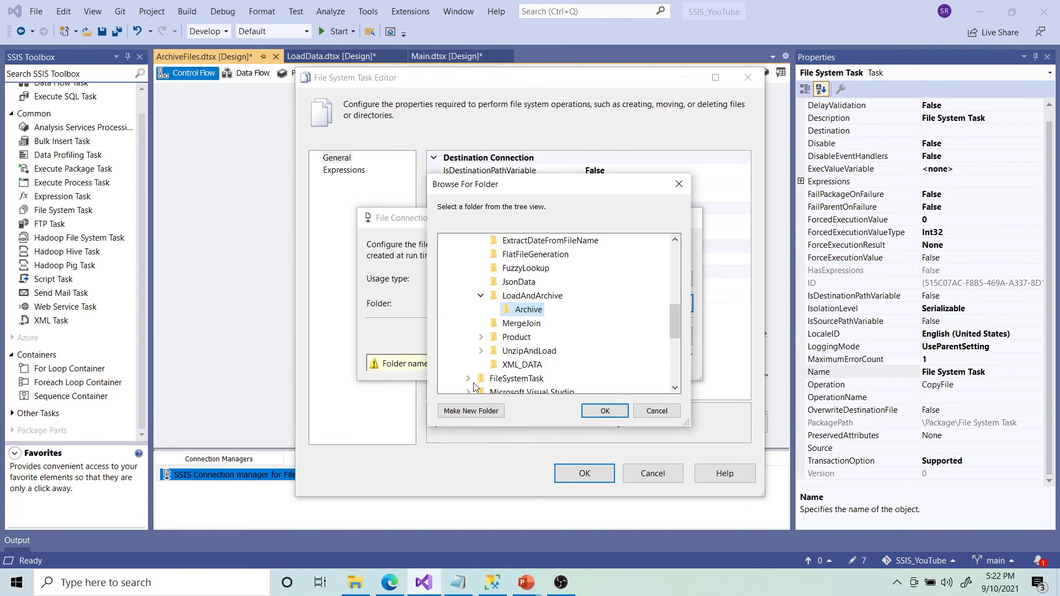
click(605, 416)
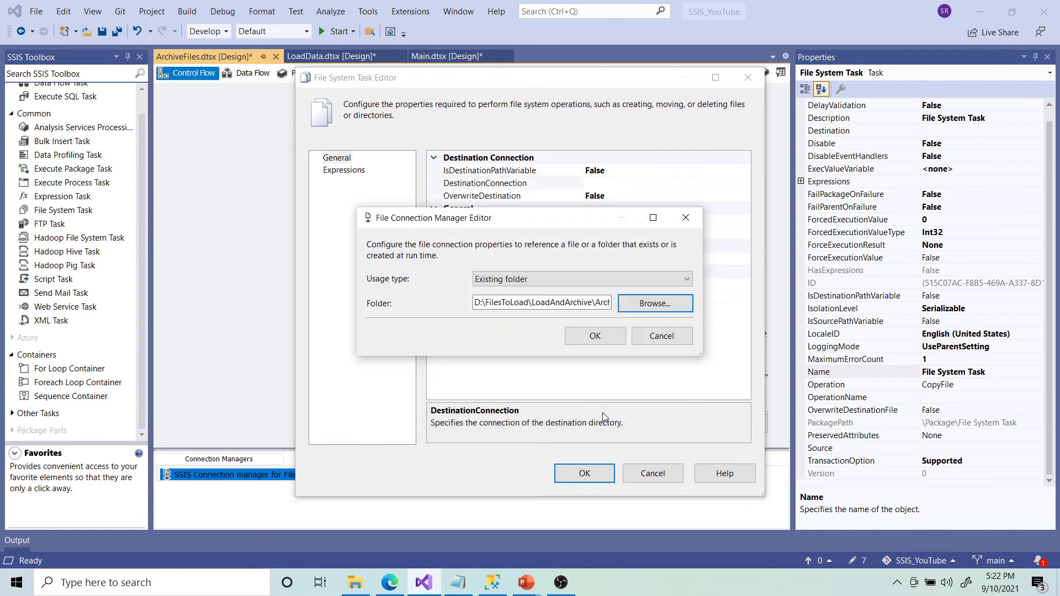
click(600, 340)
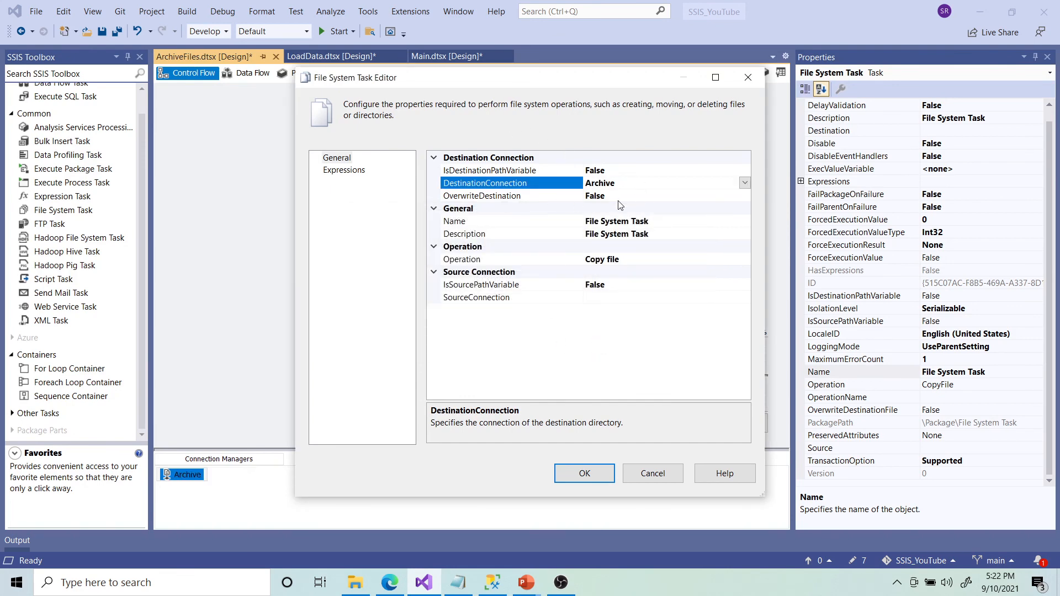
Set the File System Task's operation to Move file.
click(647, 259)
click(745, 260)
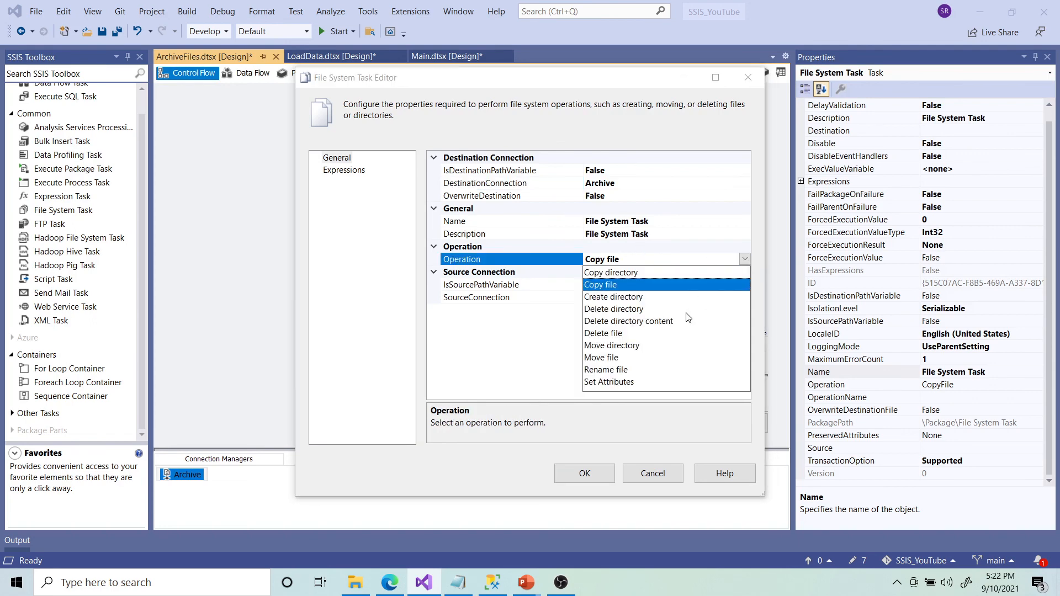
click(611, 359)
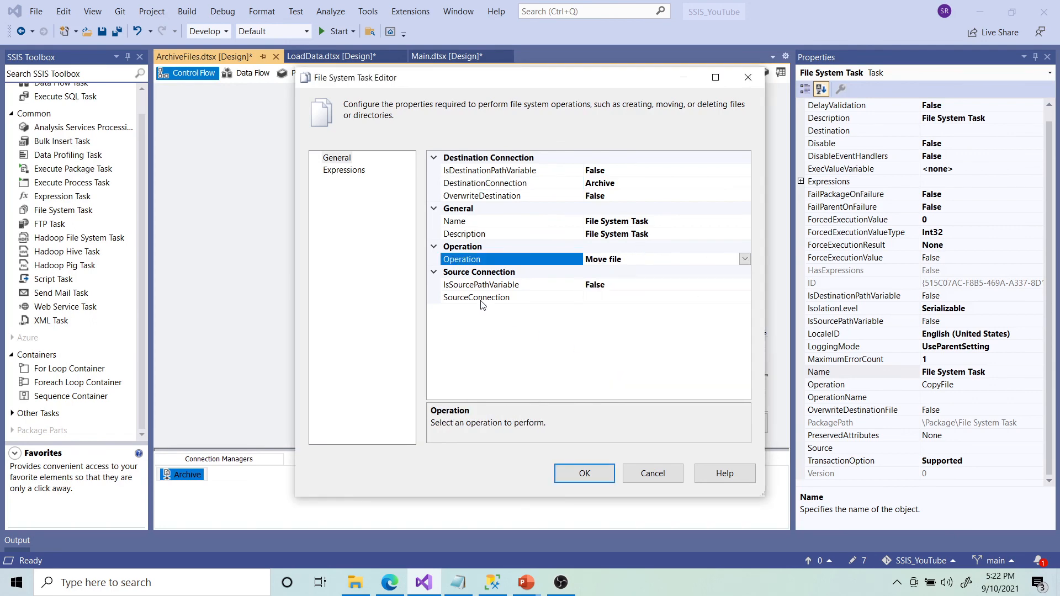
Set IsSourcePathVariable to True with $Package::FileToArchive as the source variable, and save all packages.
click(623, 285)
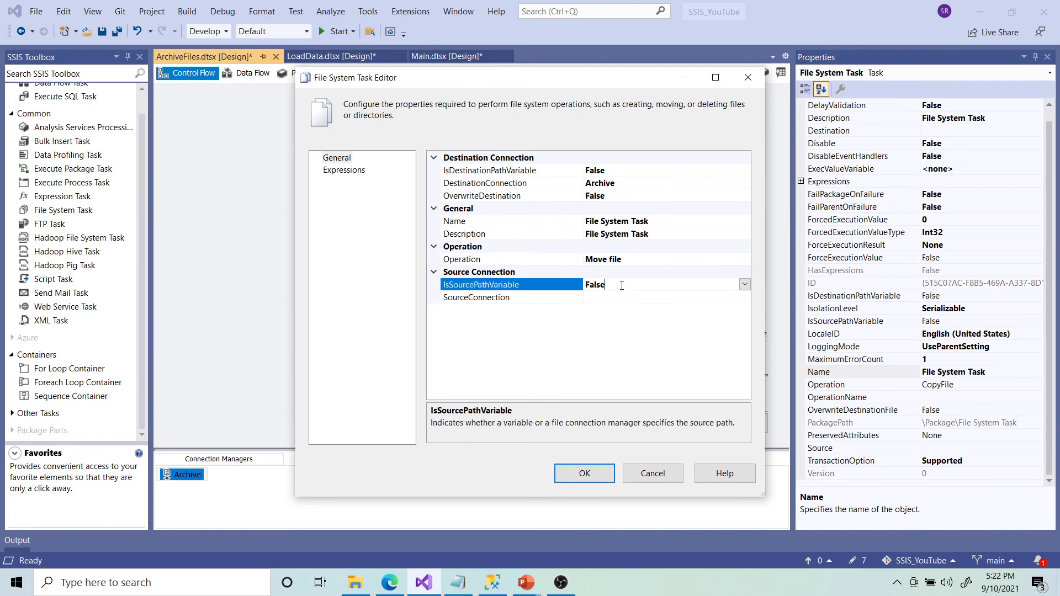
click(745, 285)
click(667, 303)
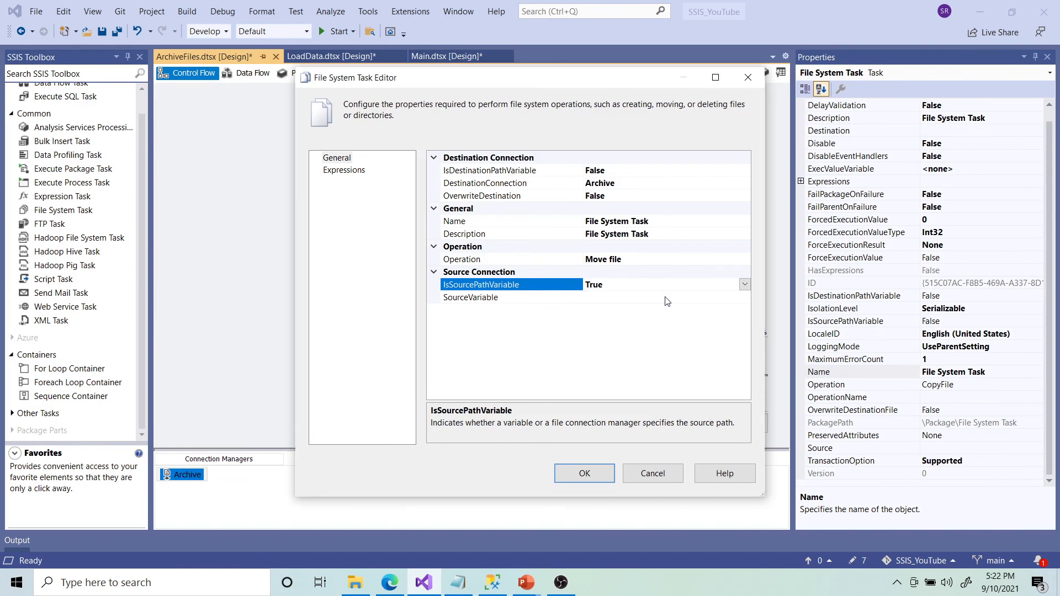
click(653, 299)
click(745, 298)
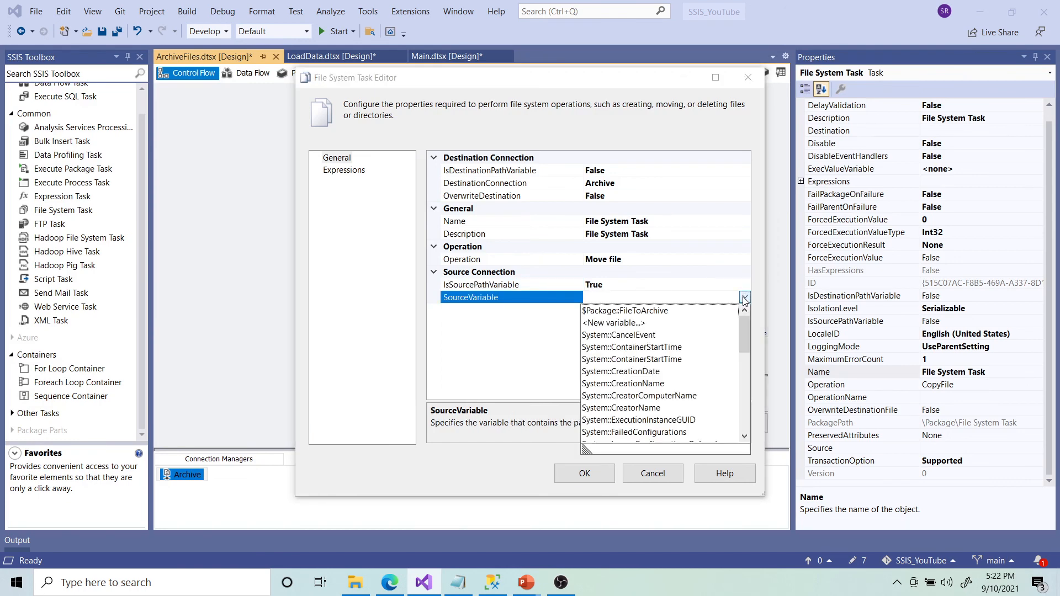
click(636, 311)
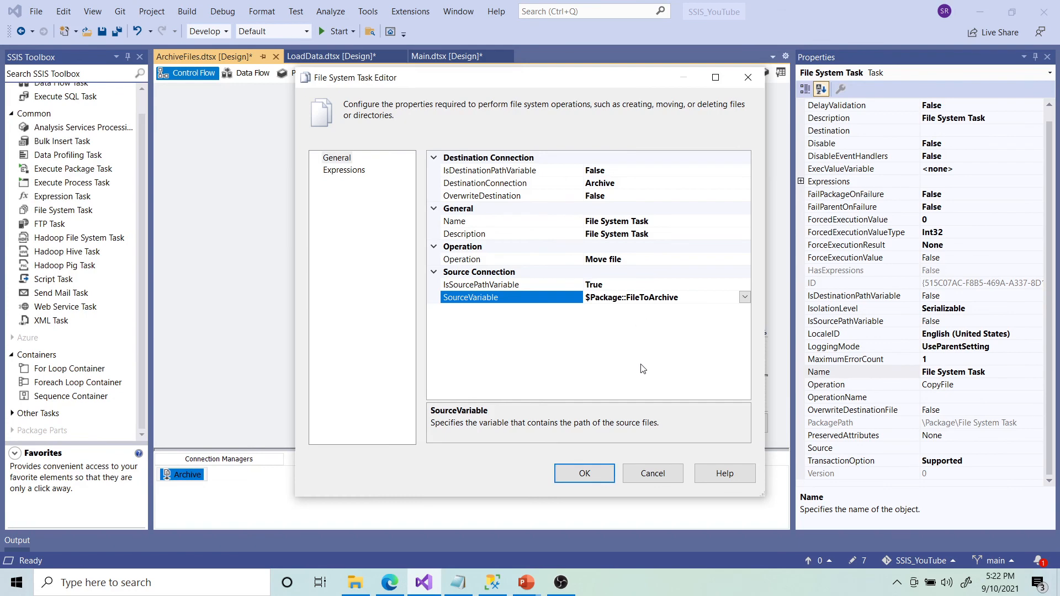
click(586, 474)
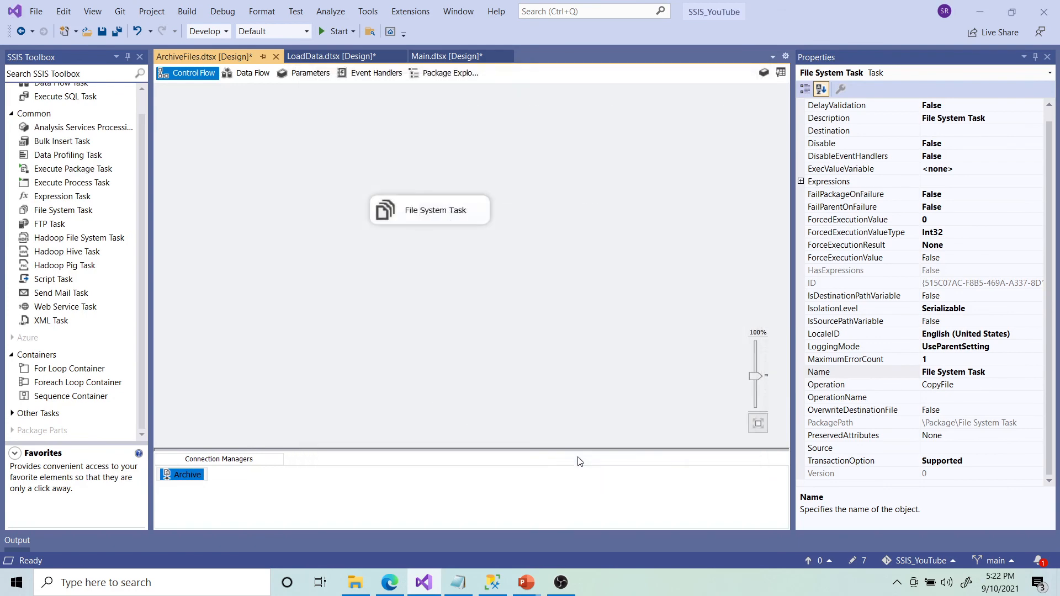
click(455, 287)
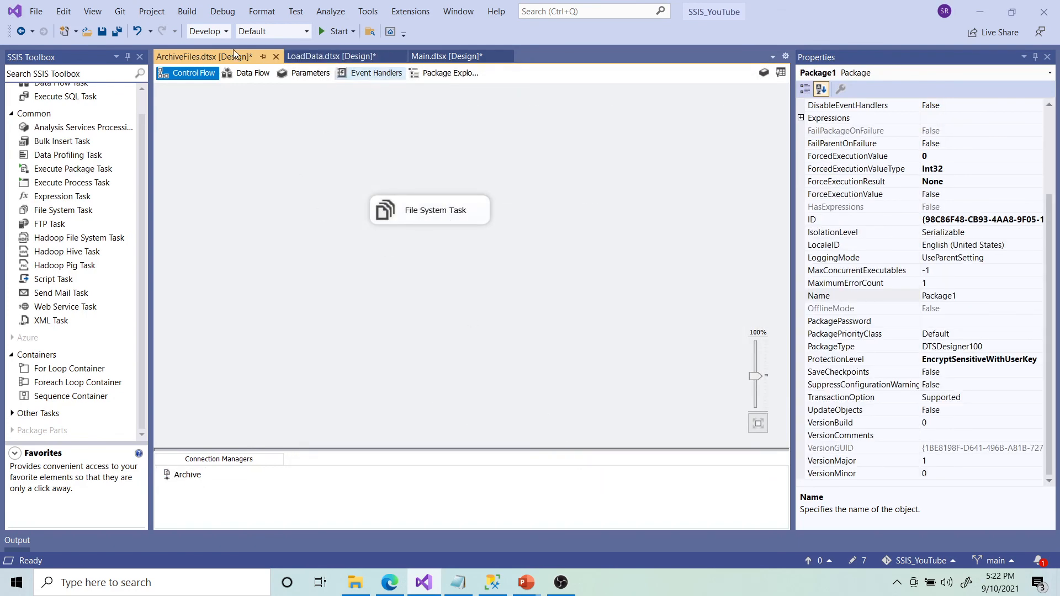
click(113, 33)
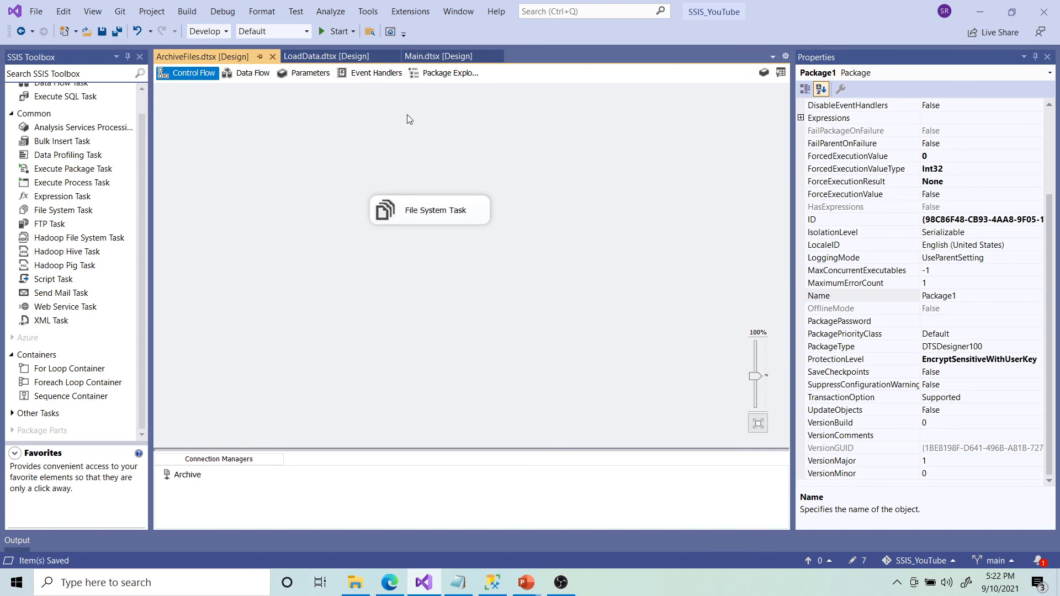
Review the Load Data and Archive Files tasks in Main.dtsx together with the LoadData and ArchiveFiles packages they call.
click(434, 55)
click(708, 174)
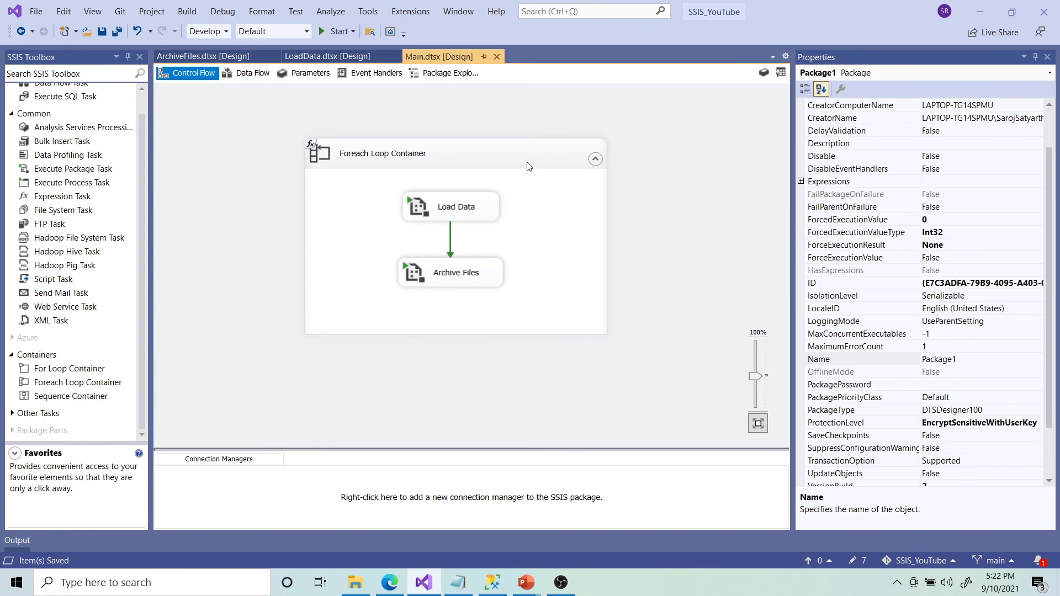
click(454, 207)
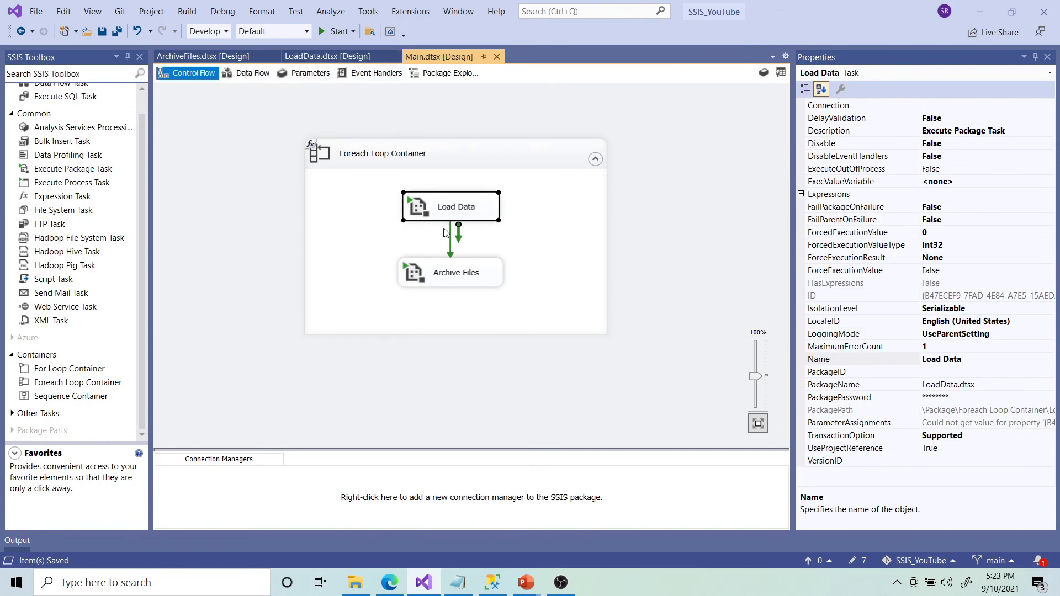
click(447, 280)
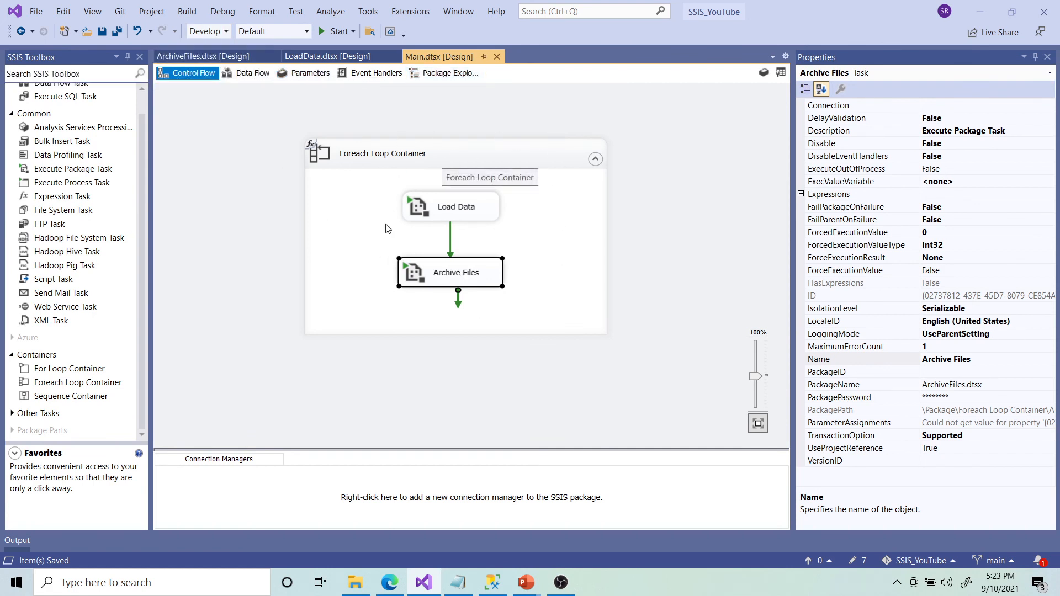
click(467, 214)
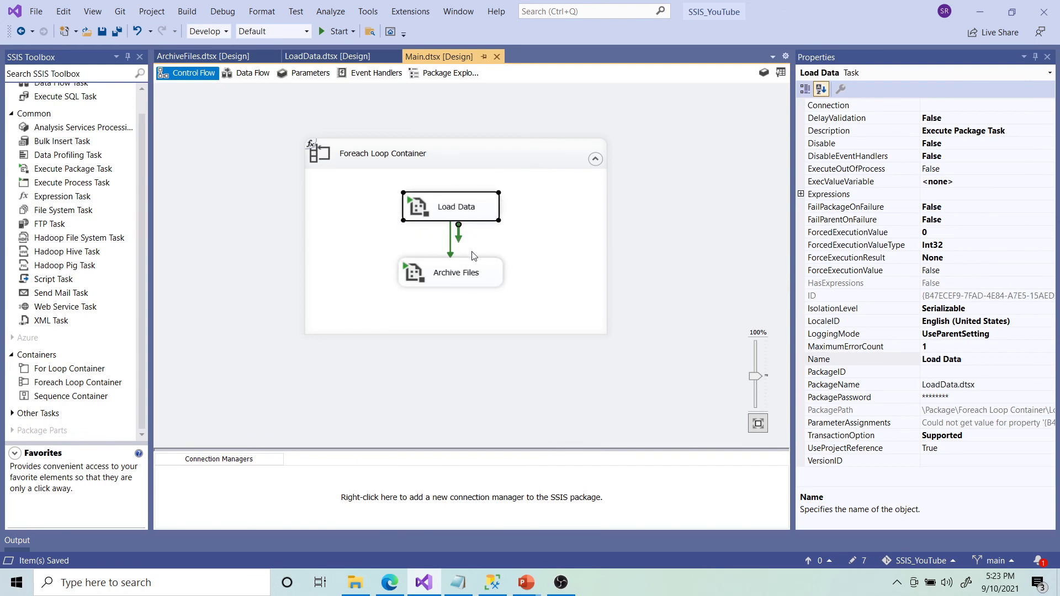
click(474, 278)
click(453, 208)
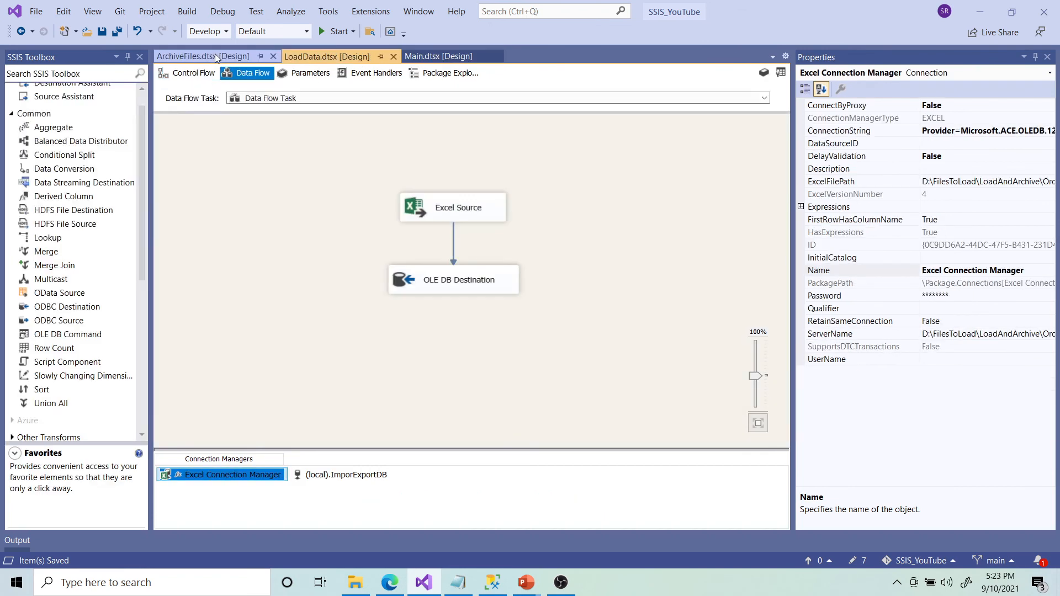
click(215, 55)
click(454, 57)
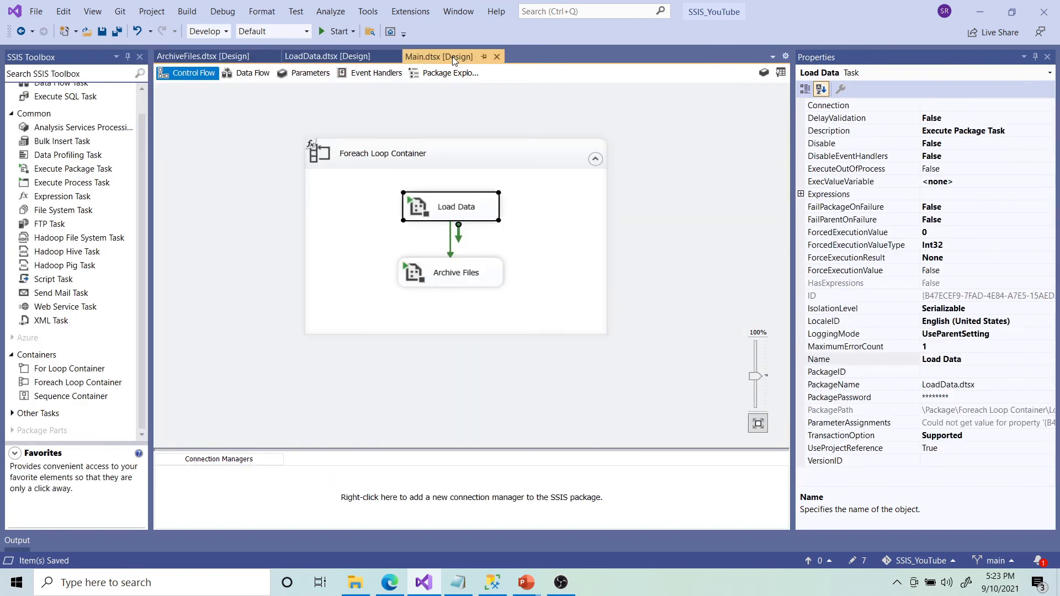
click(638, 228)
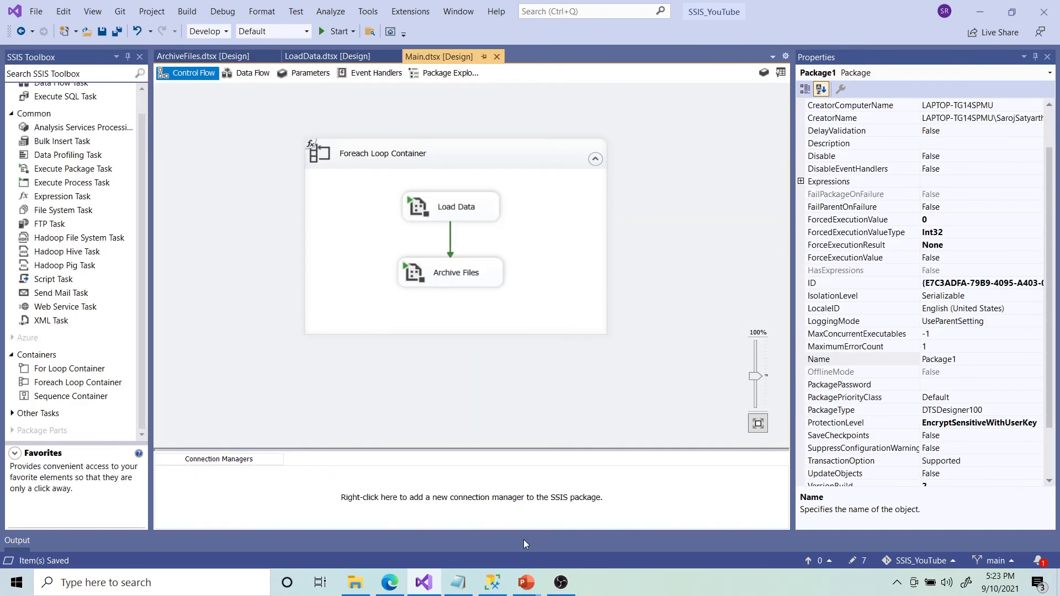
Switch to SQL Server Management Studio, run the OrderList query to check the table before loading, and return to Visual Studio.
click(492, 583)
click(776, 253)
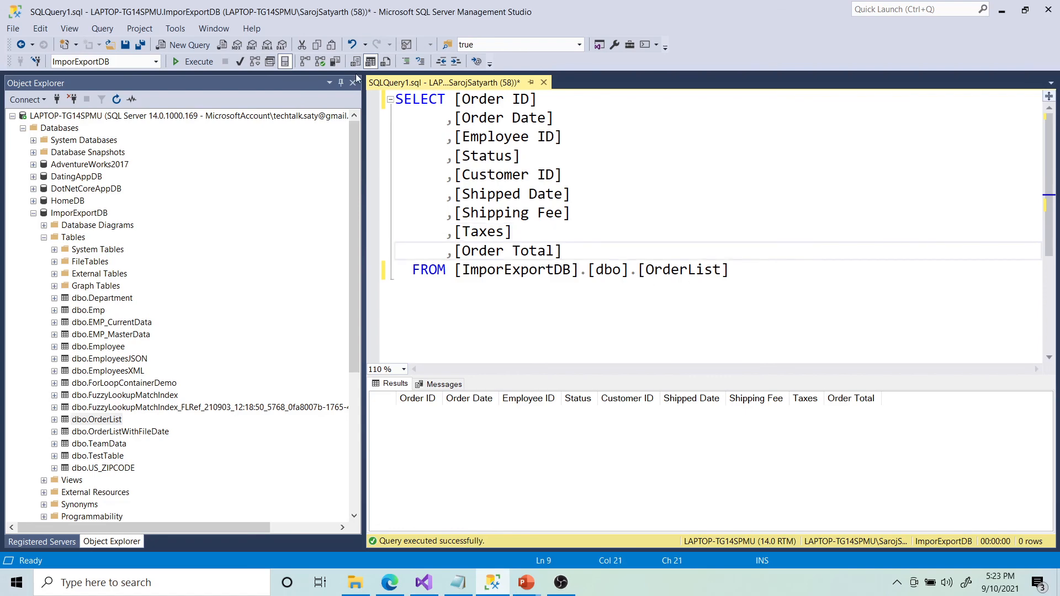
click(197, 62)
click(1002, 10)
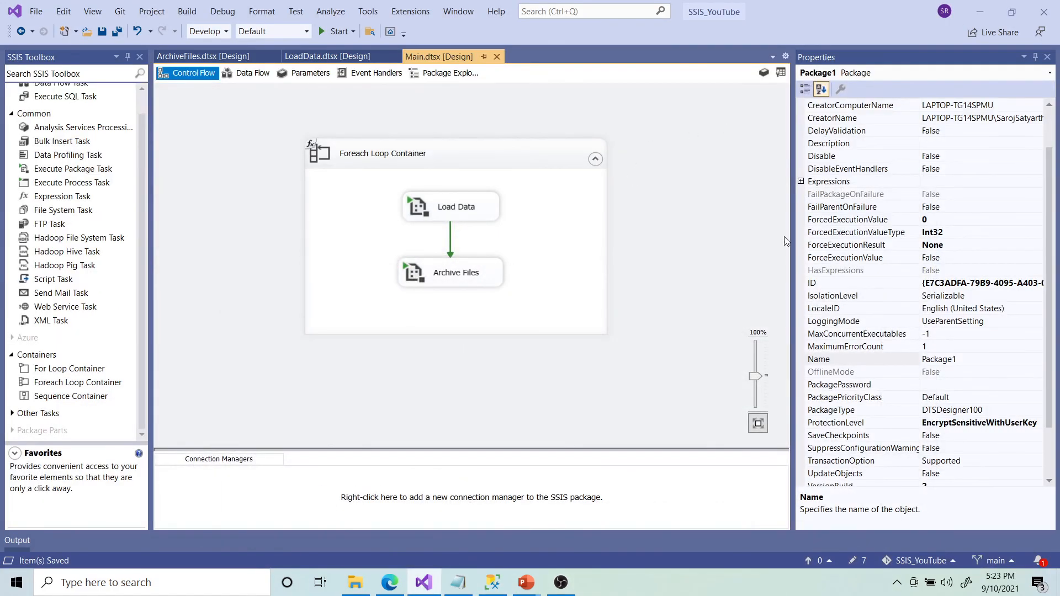
Widen the design area, look over the three packages, and run Main.dtsx.
drag(793, 166, 858, 166)
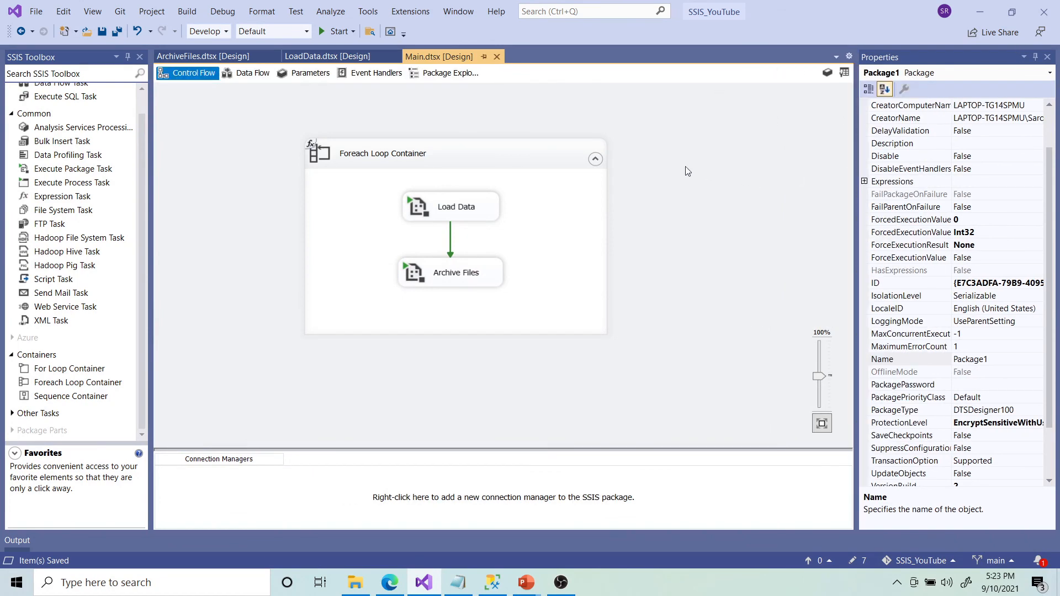
click(320, 53)
click(213, 55)
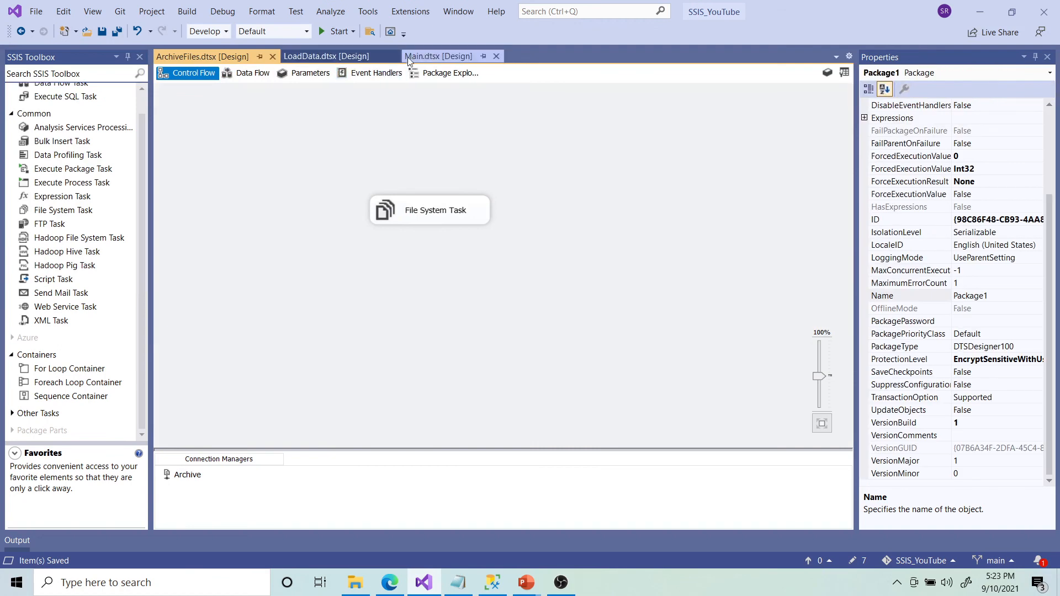
click(428, 55)
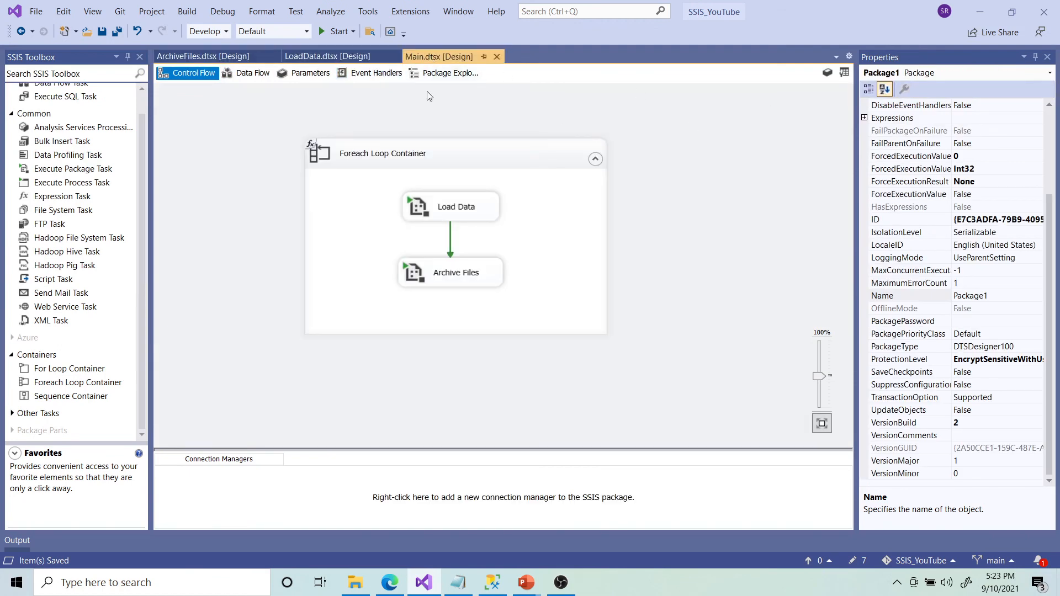
click(336, 35)
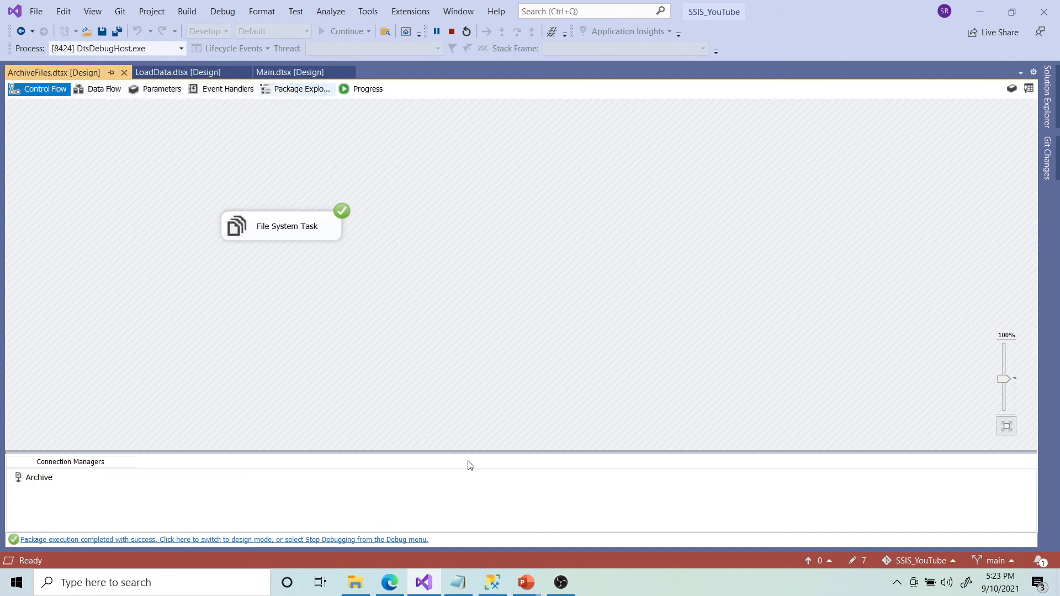
Switch to SQL Server Management Studio and rerun the OrderList query to check the data loaded by the package.
click(493, 583)
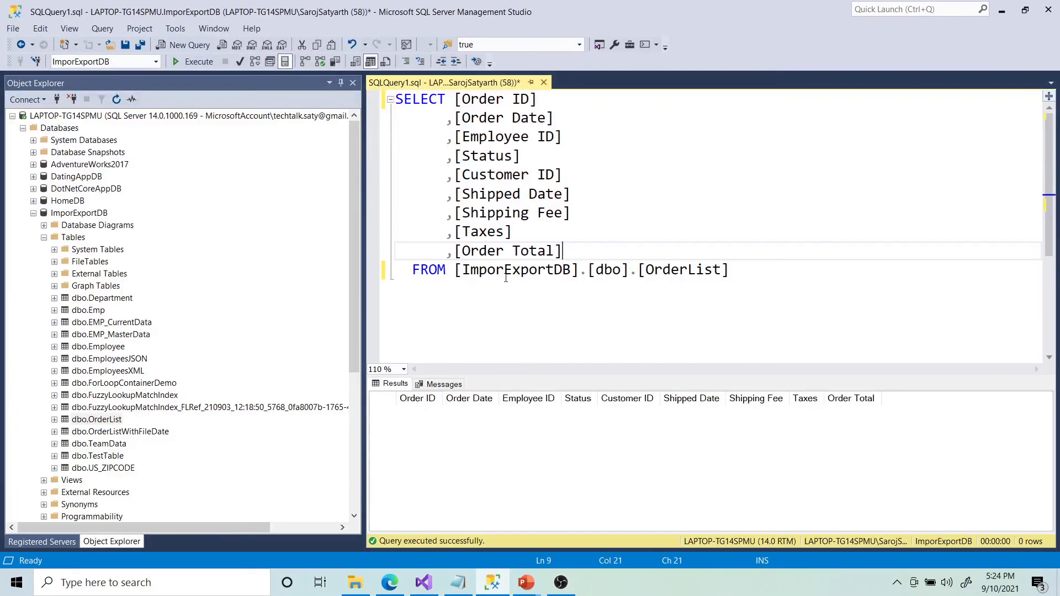
click(196, 65)
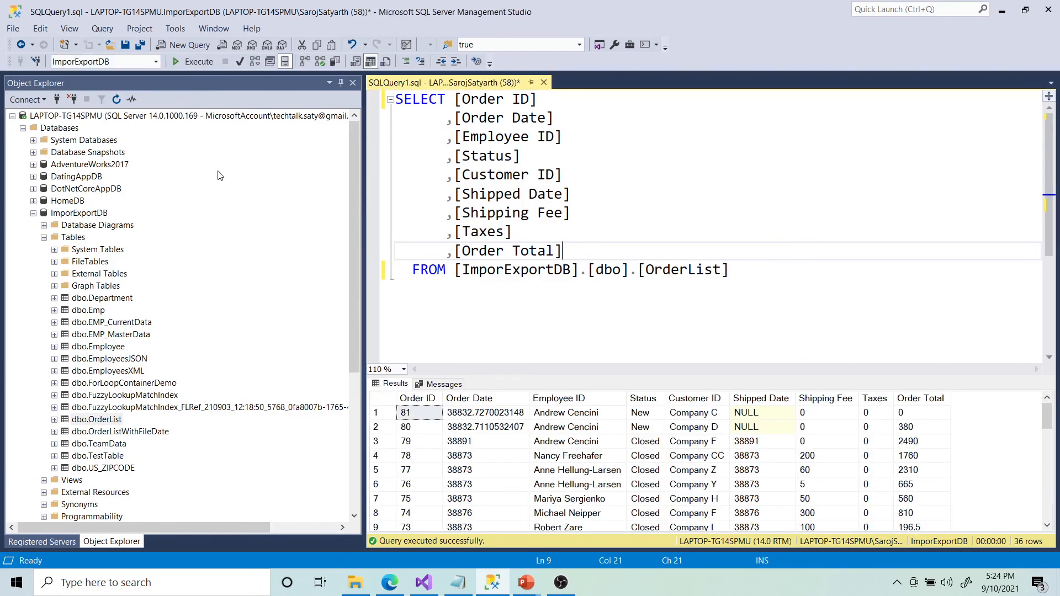
Look through all the rows returned by the OrderList query and return to Visual Studio.
scroll(841, 461, down, 9)
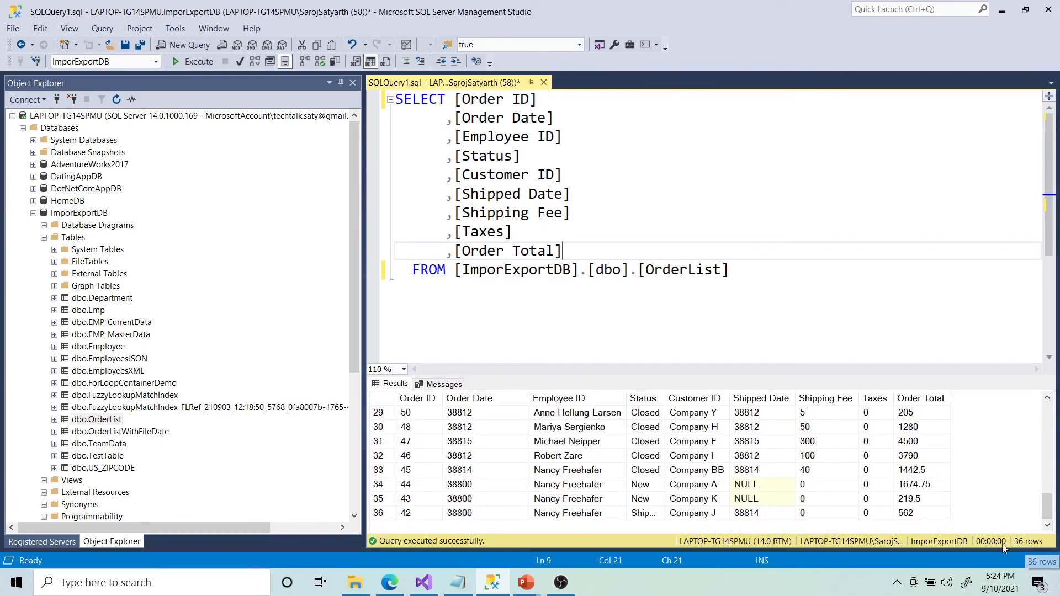
scroll(647, 493, up, 5)
scroll(648, 491, up, 4)
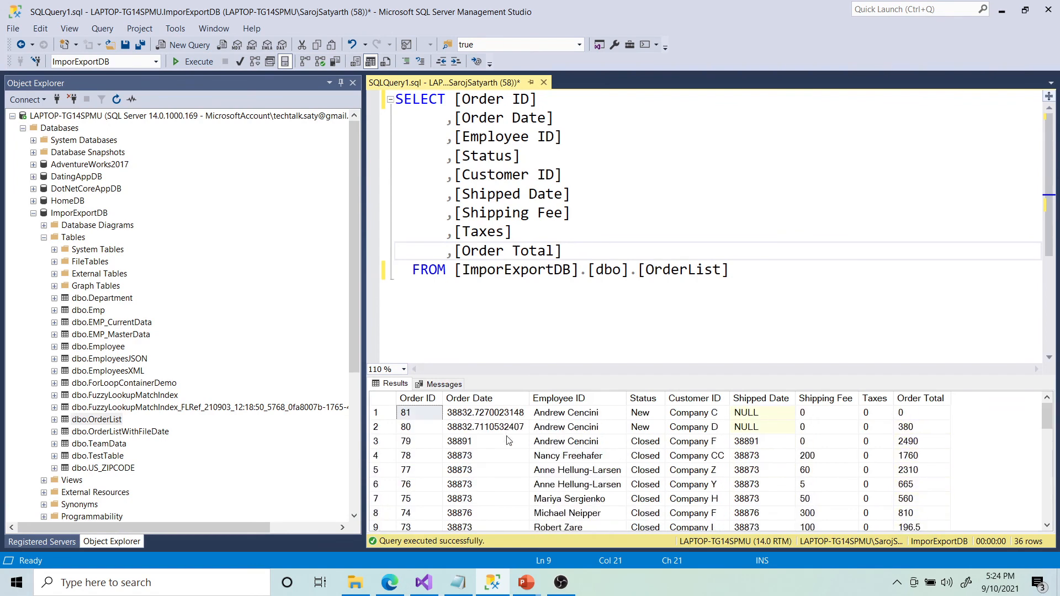
click(1001, 13)
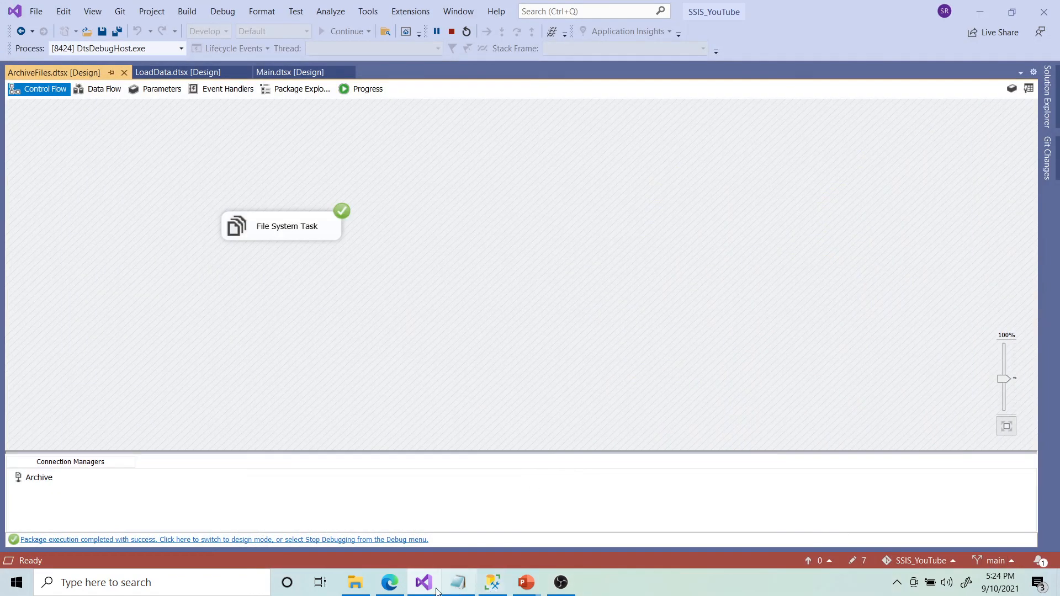
Switch to File Explorer and check the LoadAndArchive folder and its Archive subfolder for the processed OrderList files.
click(355, 582)
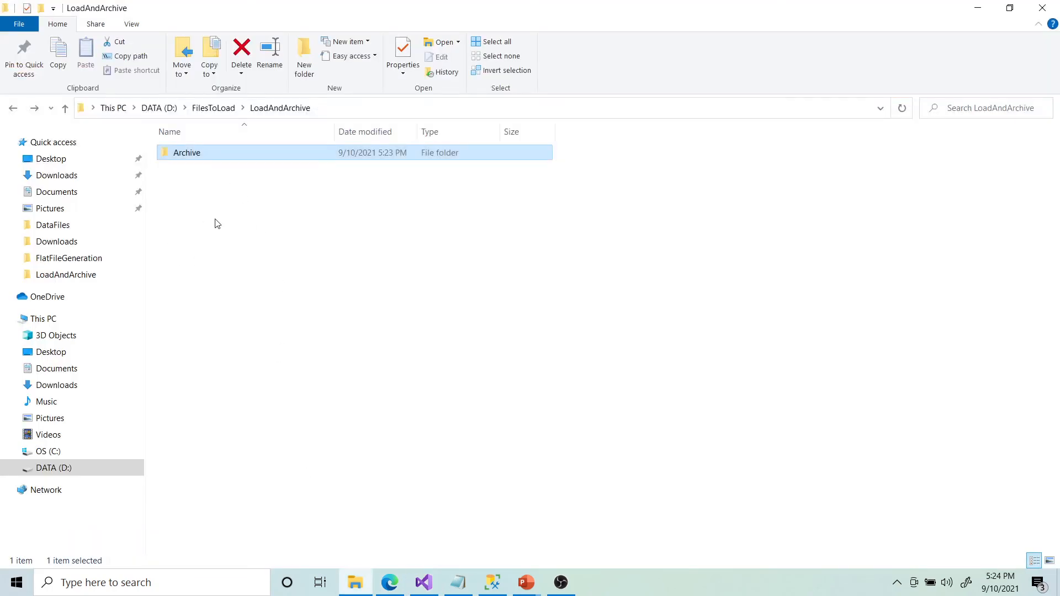
double_click(210, 163)
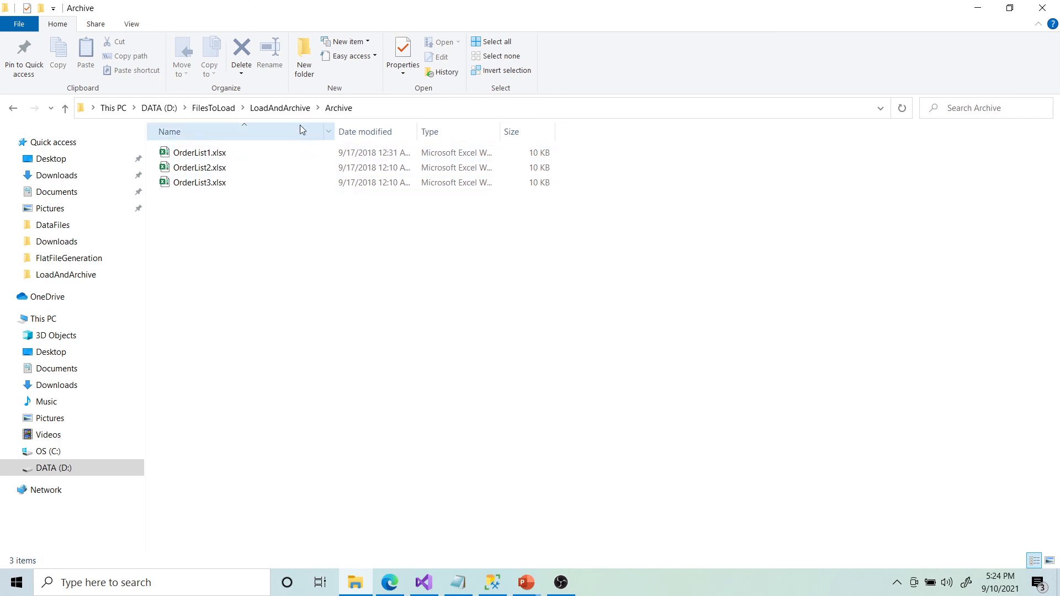
click(280, 108)
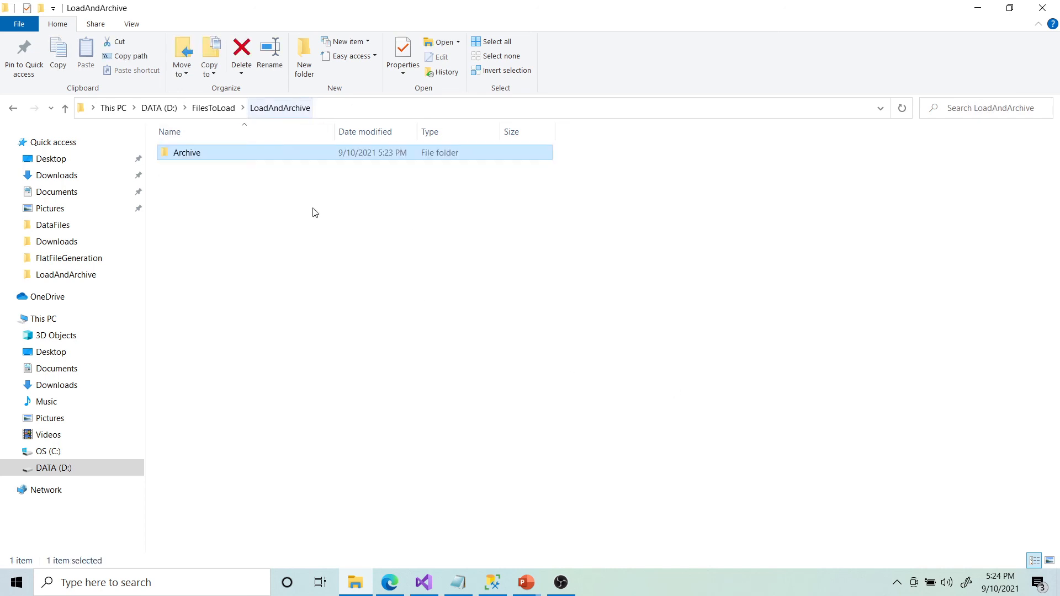
Move OrderList1.xlsx, OrderList2.xlsx and OrderList3.xlsx from Archive back into the LoadAndArchive folder, and check the Archive folder.
double_click(224, 154)
key(ctrl+a)
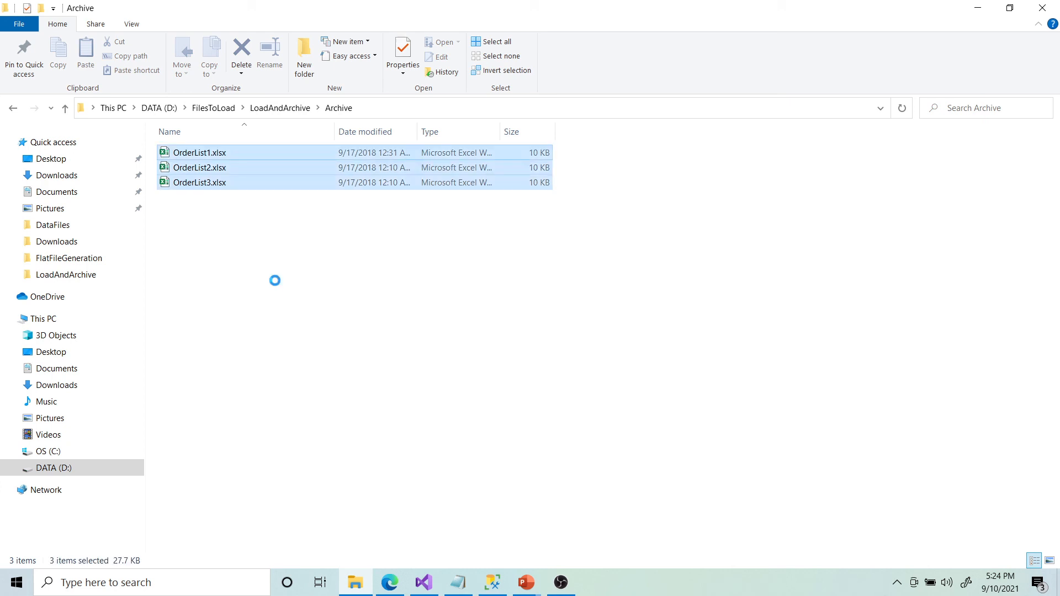
click(269, 109)
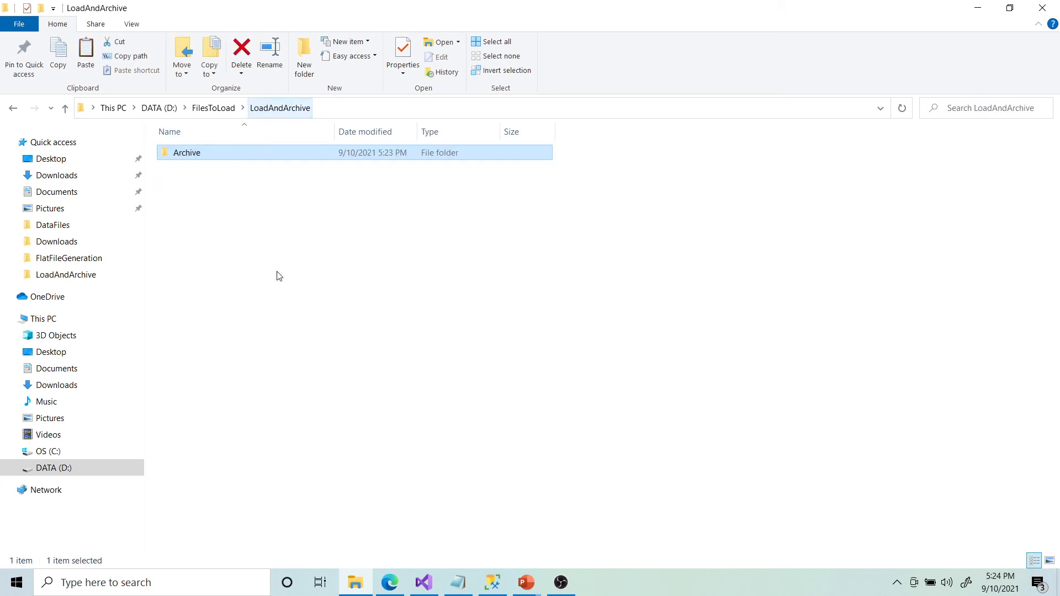
key(ctrl+v)
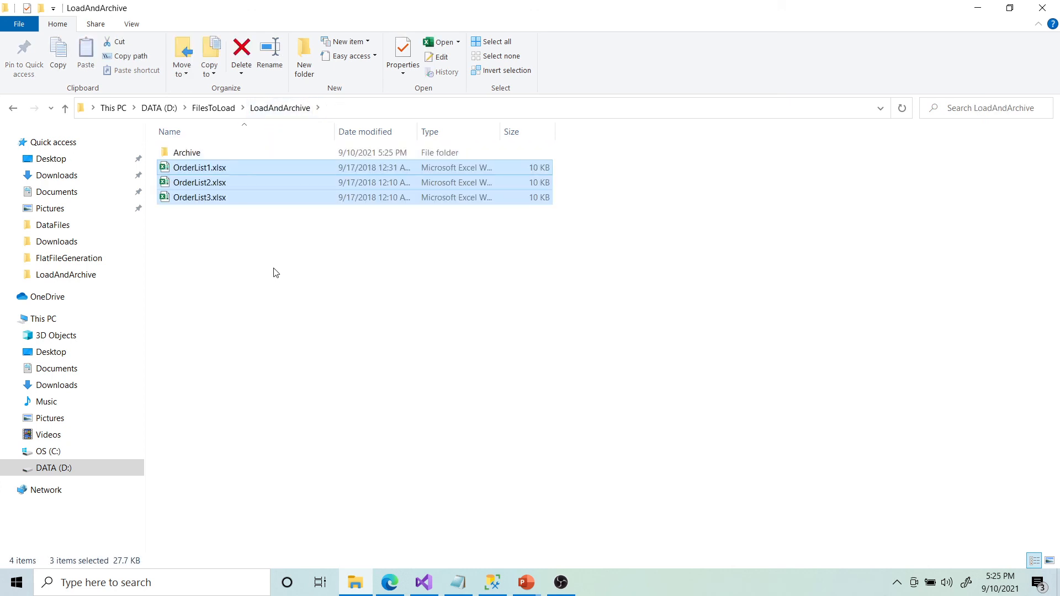
click(277, 274)
click(205, 157)
double_click(206, 158)
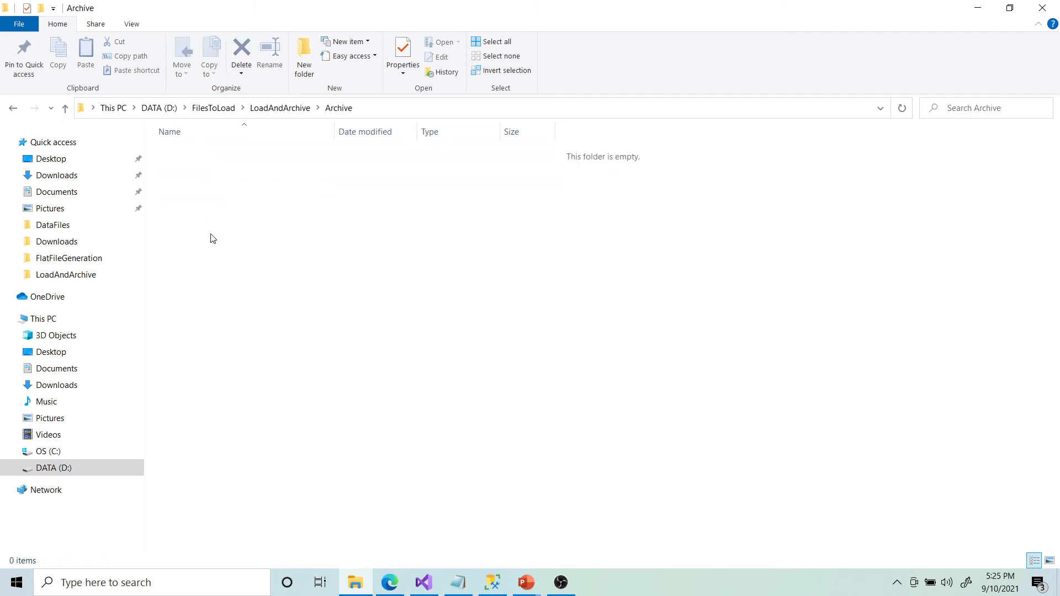
click(274, 109)
Glance at the query results in SQL Server Management Studio, return to Visual Studio, stop debugging and run Main.dtsx again.
click(492, 583)
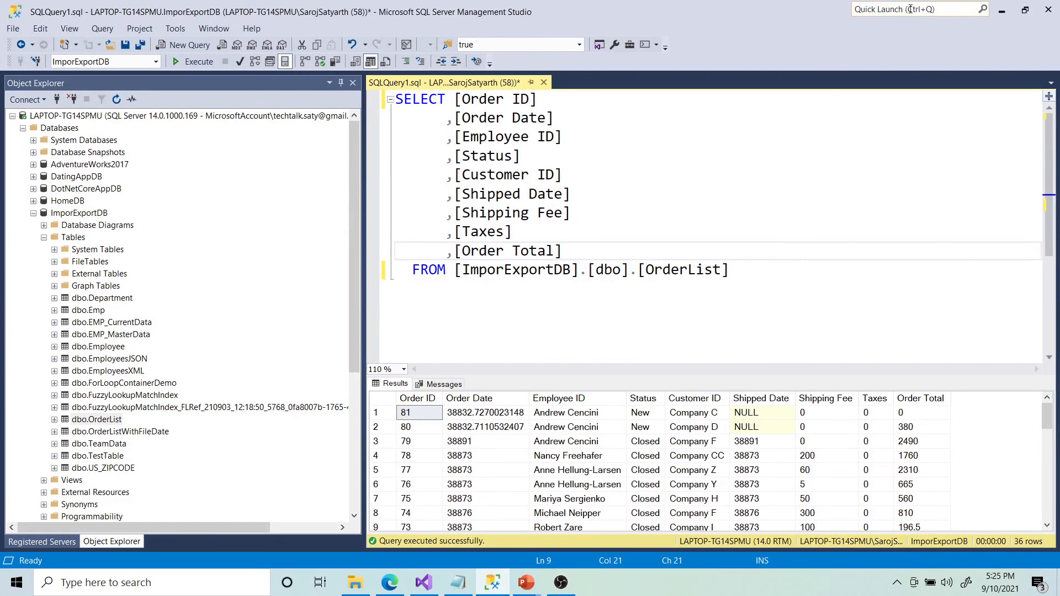
click(425, 584)
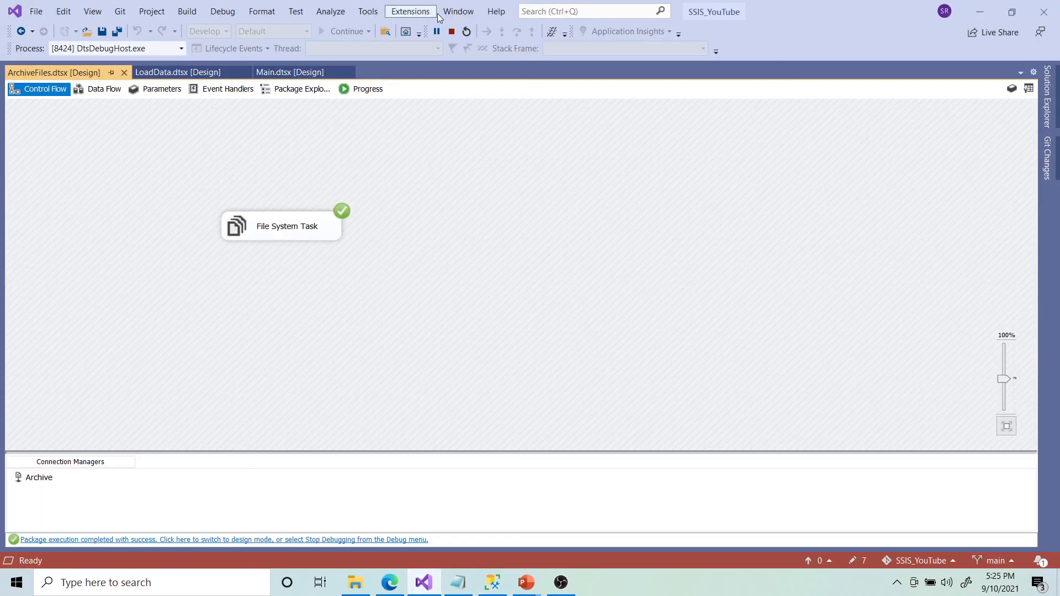
click(449, 32)
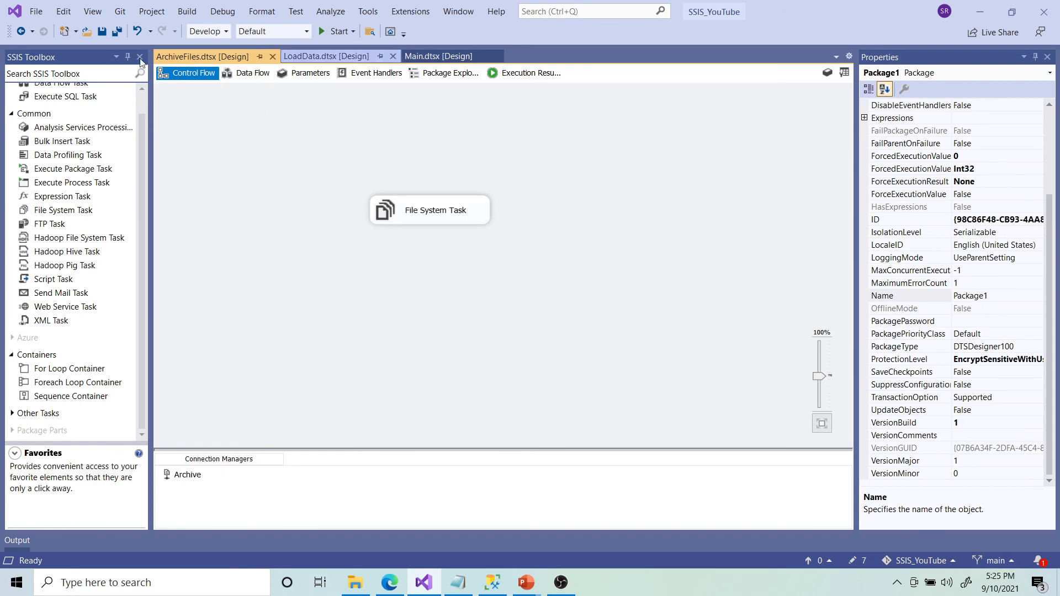
click(288, 58)
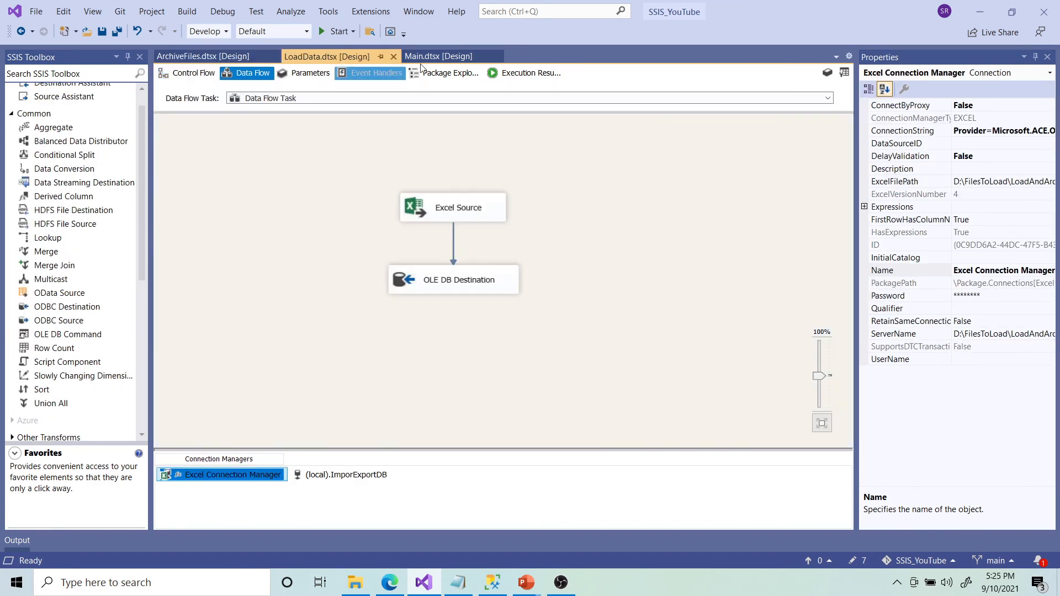
click(435, 55)
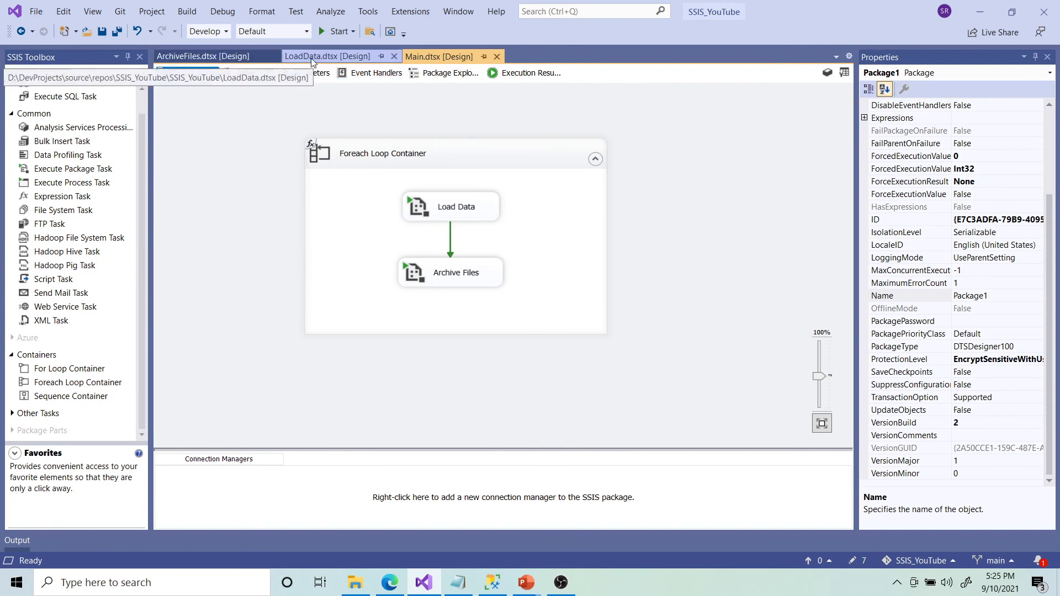
click(334, 33)
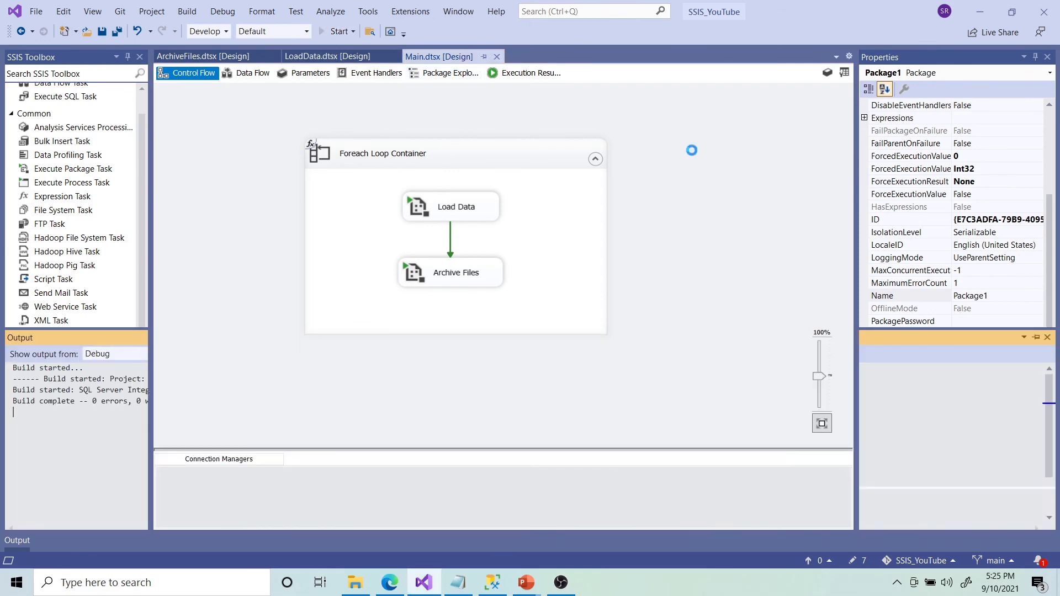